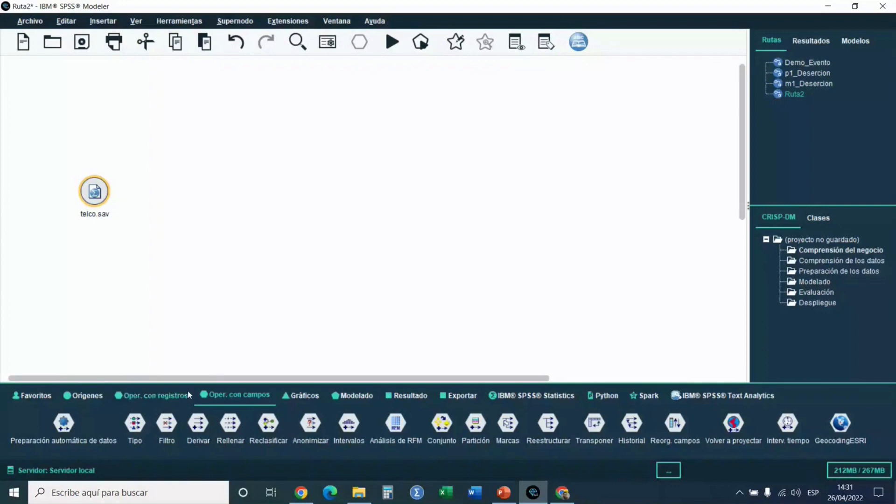
Step: Look through the node palettes for sources, record and field operations, graphs, modelling, output and export
click(96, 399)
click(149, 396)
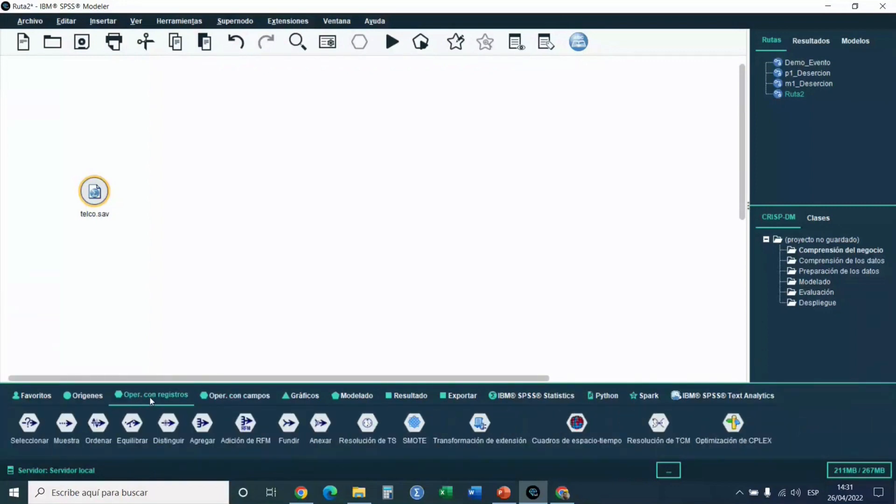
click(226, 399)
click(299, 397)
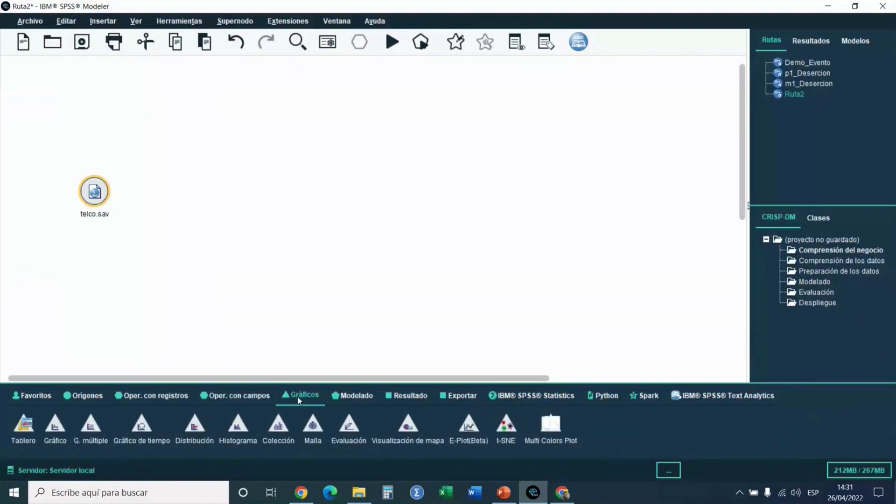
click(354, 396)
click(414, 398)
click(462, 398)
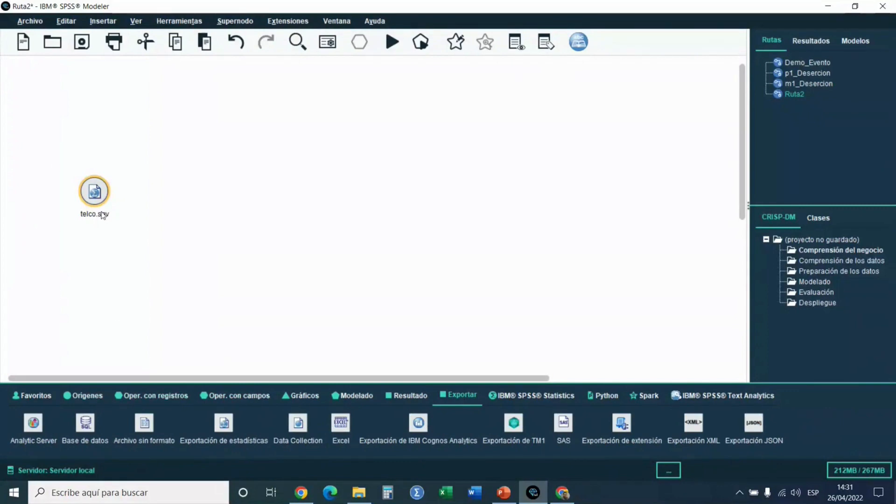
Step: Preview the telco.sav source data with field and value labels displayed, and close the preview and the node settings
drag(95, 192, 84, 214)
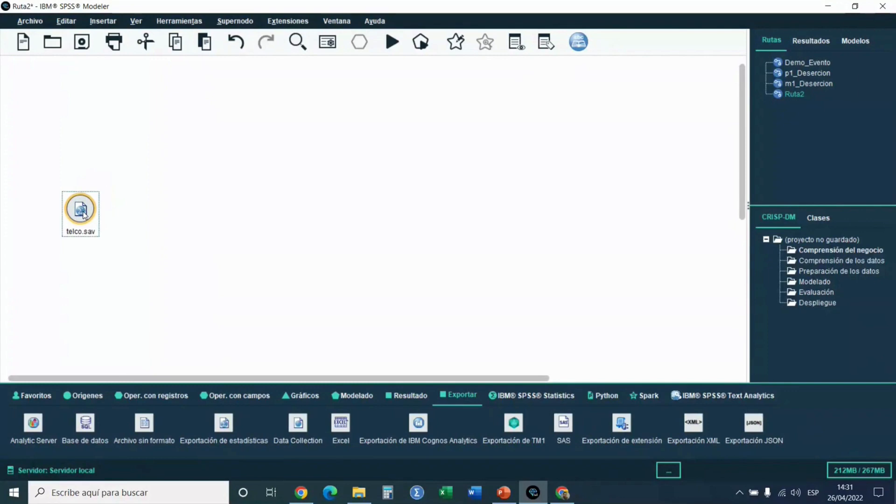
double_click(84, 213)
drag(160, 209, 246, 119)
click(236, 135)
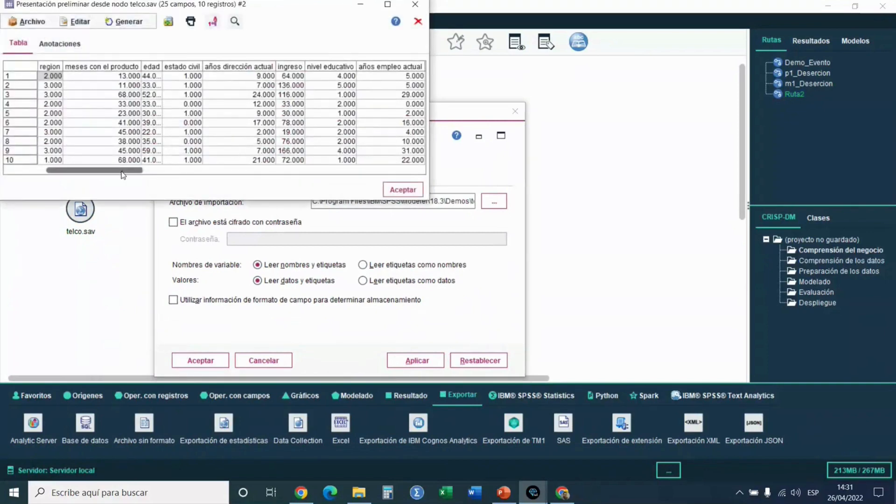
click(212, 21)
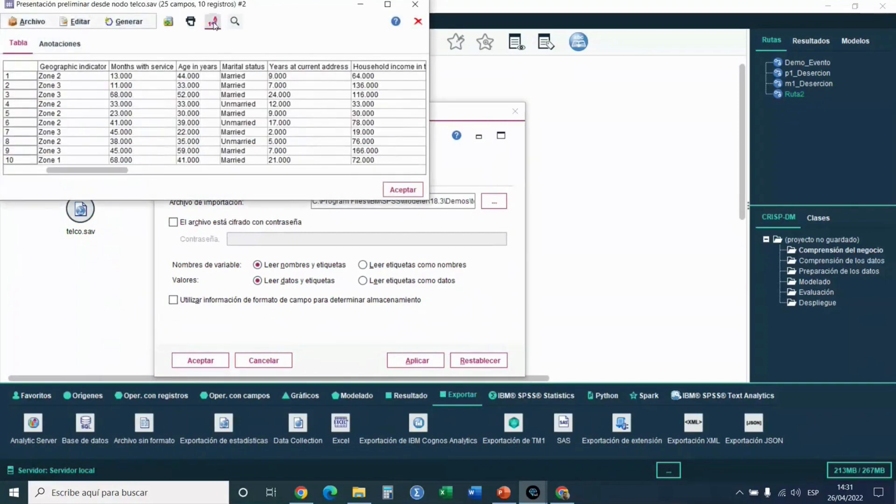
drag(119, 171, 214, 184)
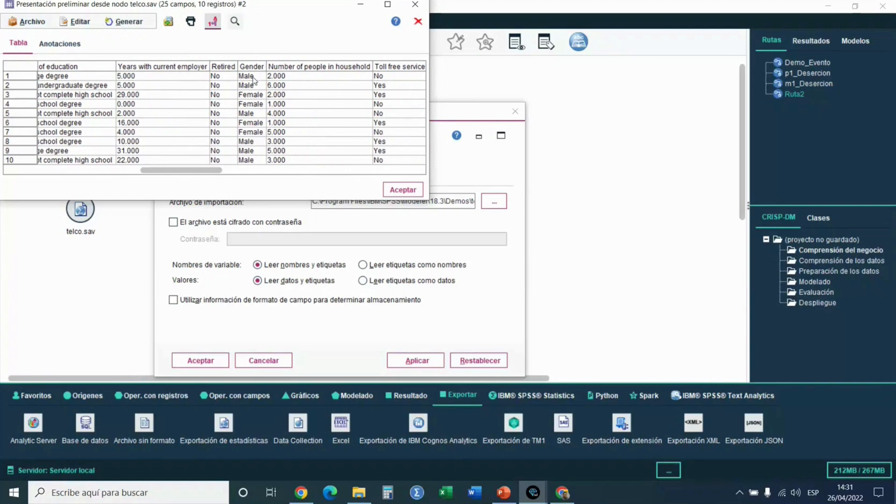
click(395, 193)
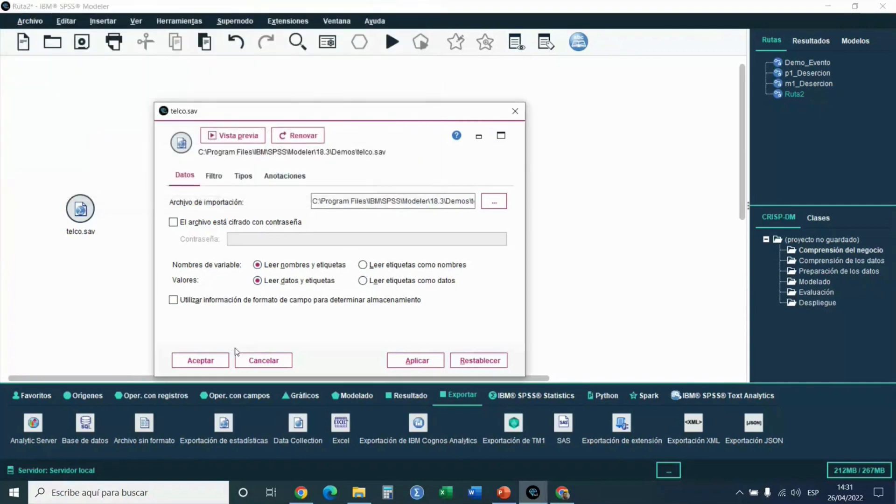
click(197, 362)
drag(88, 212, 95, 221)
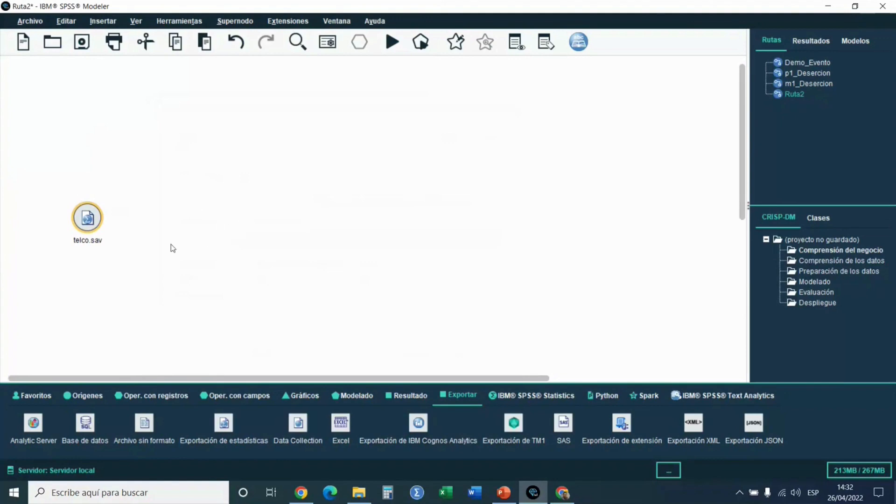
drag(93, 221, 107, 220)
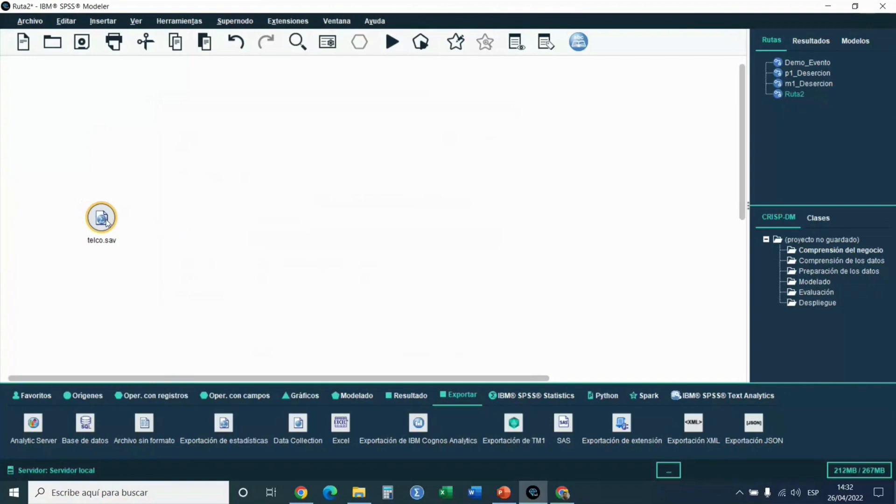
drag(106, 223, 100, 214)
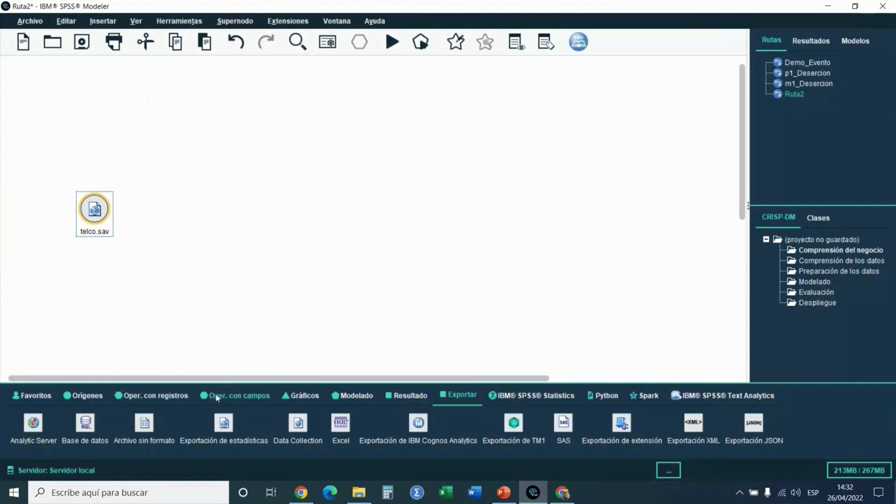
Step: Add an Auditoría de datos node above telco.sav and connect the source node to it
click(407, 395)
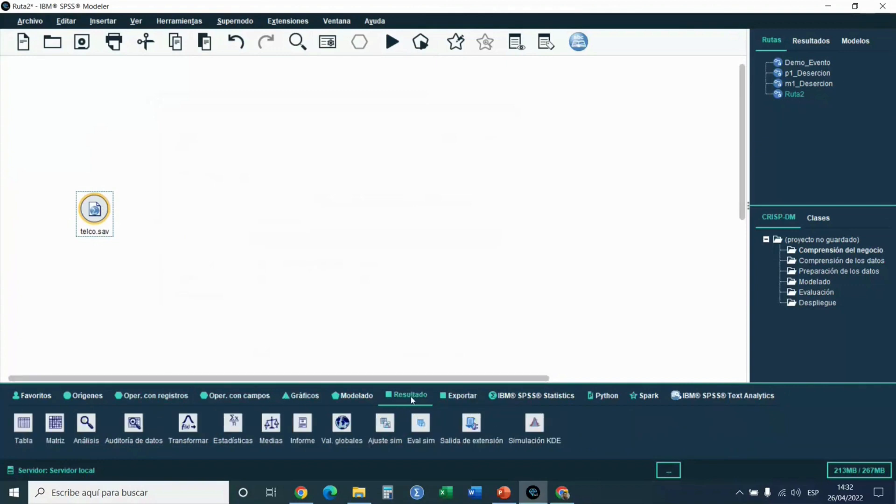
click(130, 432)
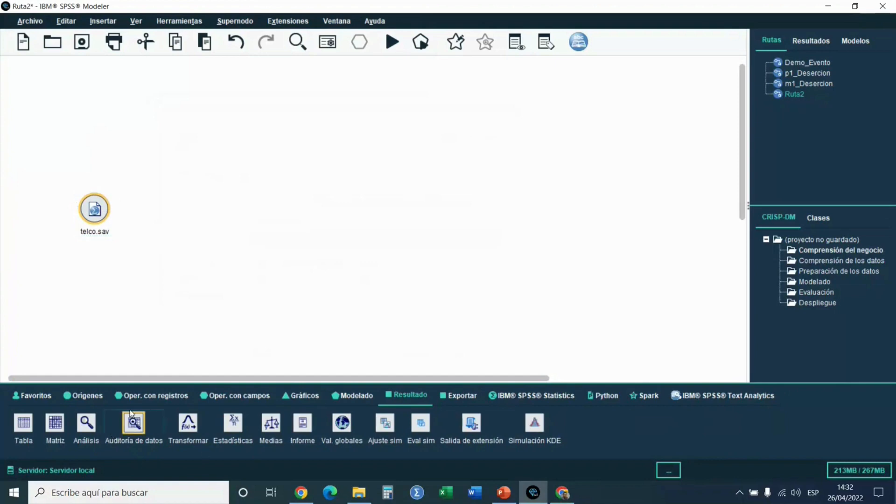
click(93, 119)
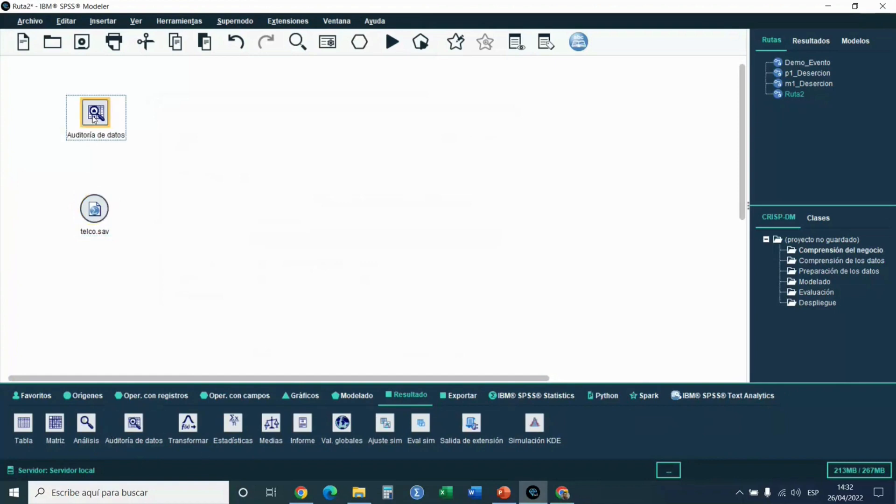
click(95, 220)
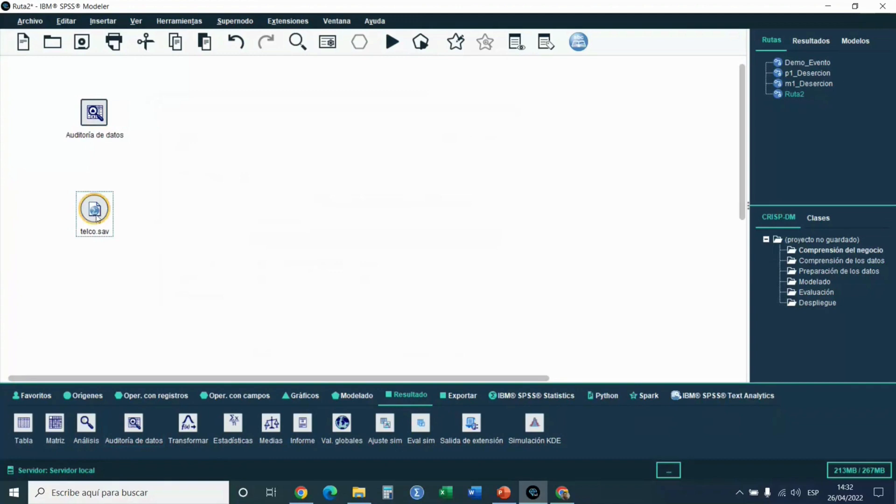
key(F2)
click(99, 121)
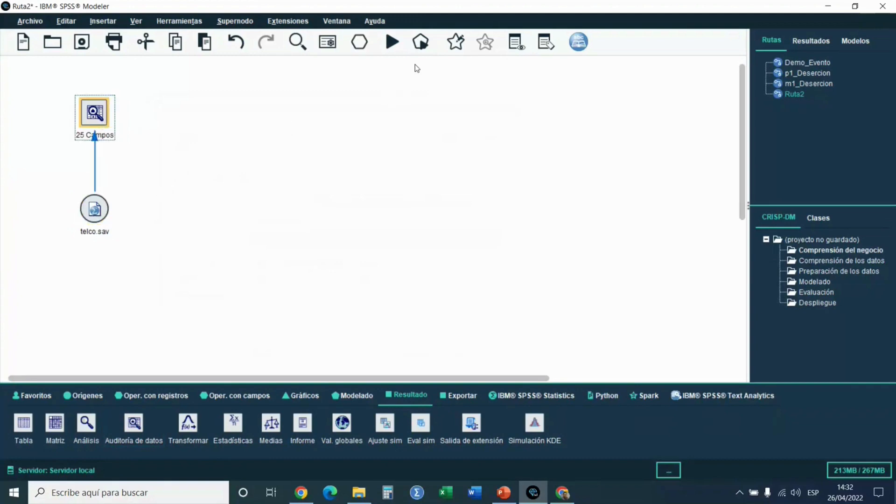
Step: Run the data audit on telco.sav and open the full histogram of edad
click(421, 42)
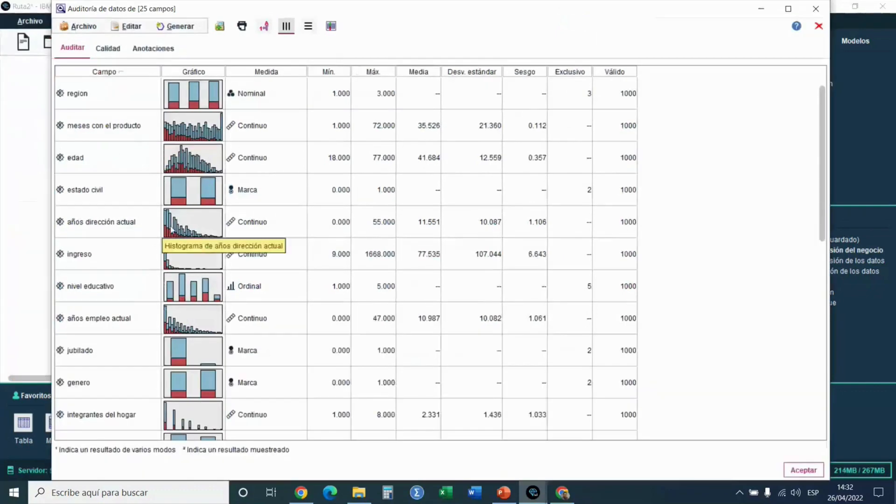
double_click(186, 163)
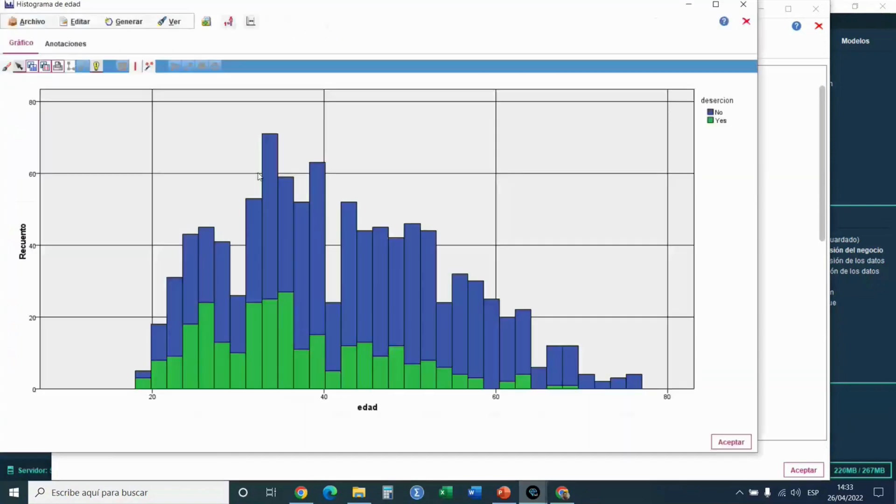
drag(271, 7, 286, 28)
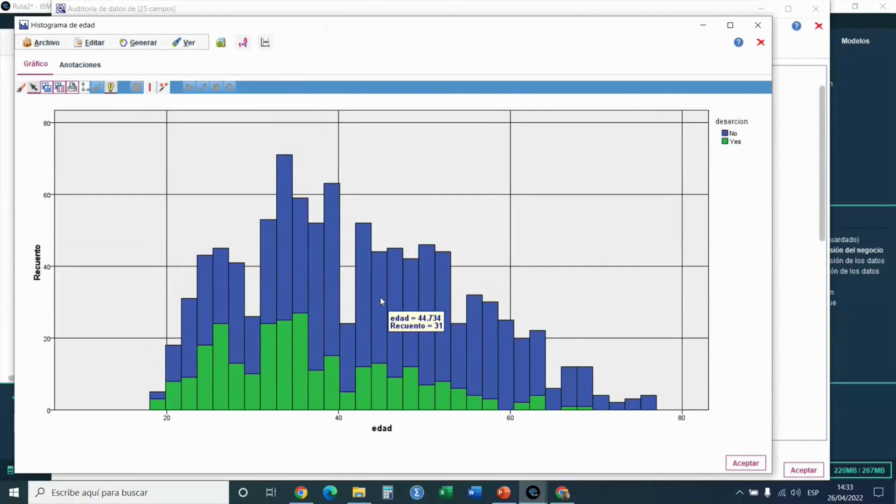
Step: Mark four band boundaries on the edad histogram at about 29.4, 40.6, 53.6 and 64.7
click(149, 92)
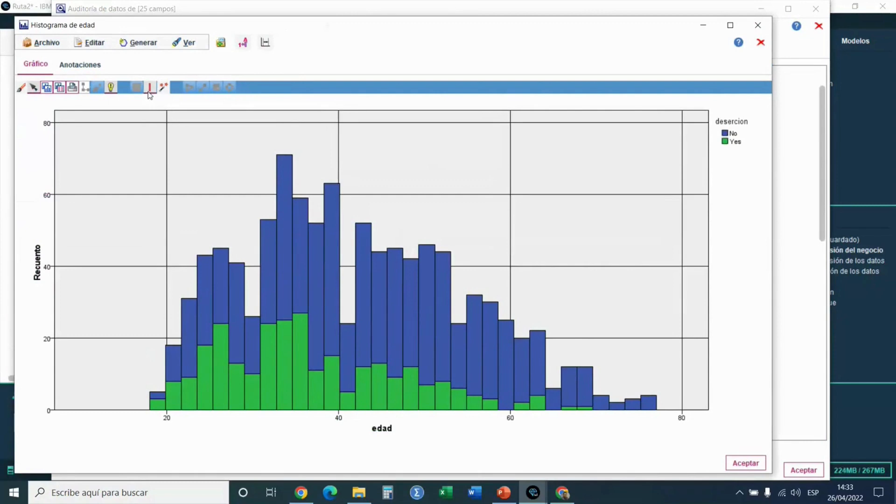
click(248, 269)
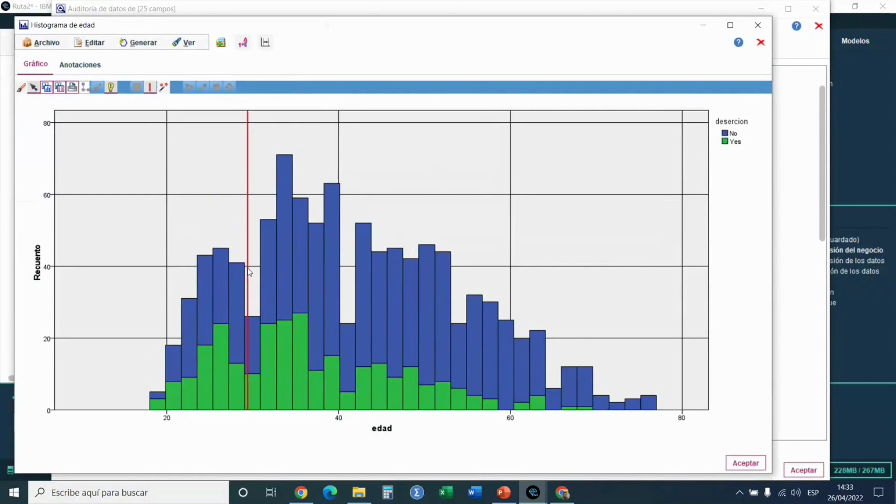
click(344, 266)
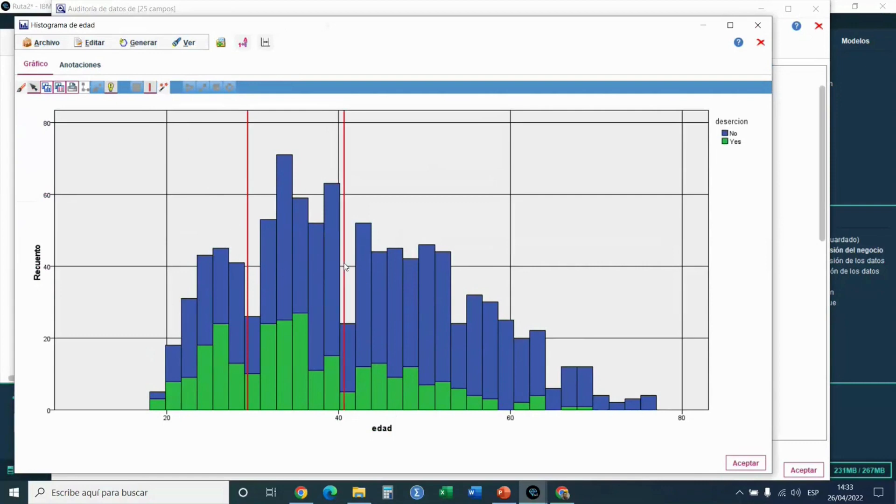
click(455, 279)
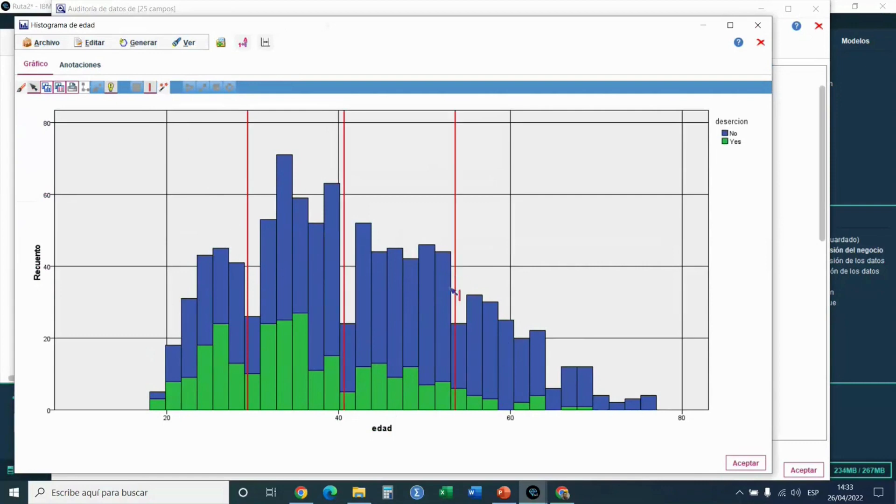
click(550, 357)
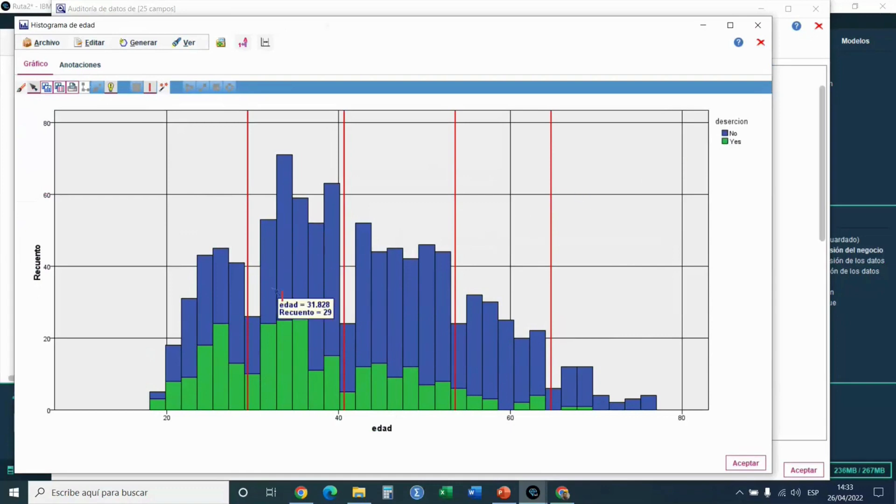
Step: Generate a derive node for the marked age bands and close the histogram
click(142, 43)
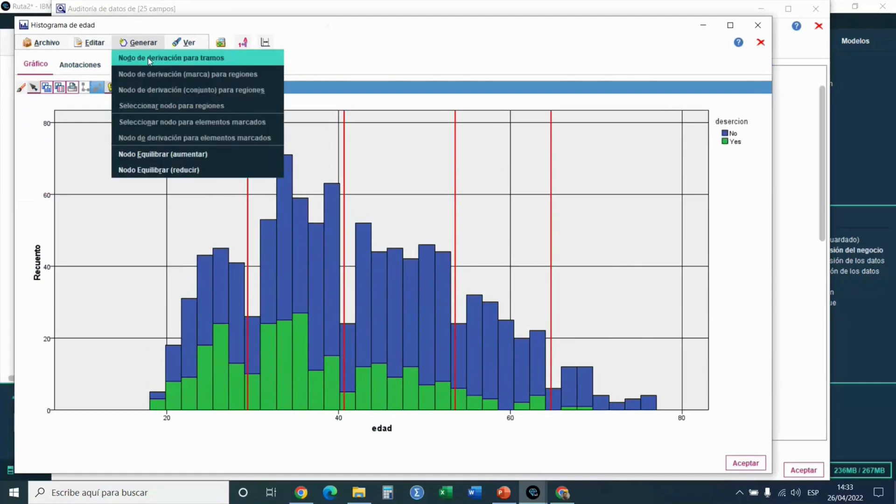
click(150, 58)
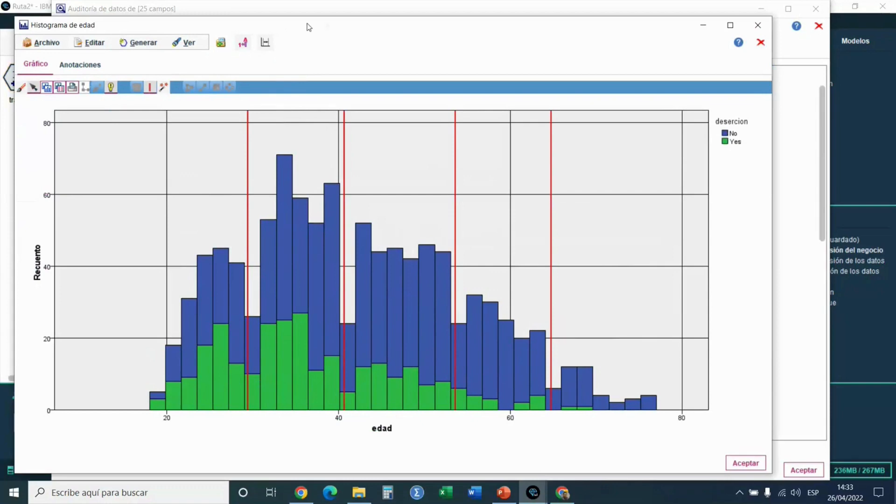
drag(308, 23, 335, 59)
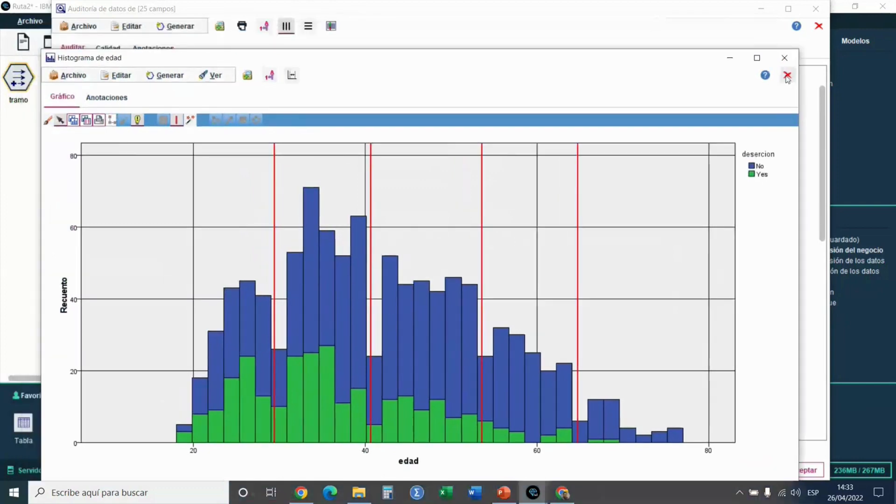
click(787, 76)
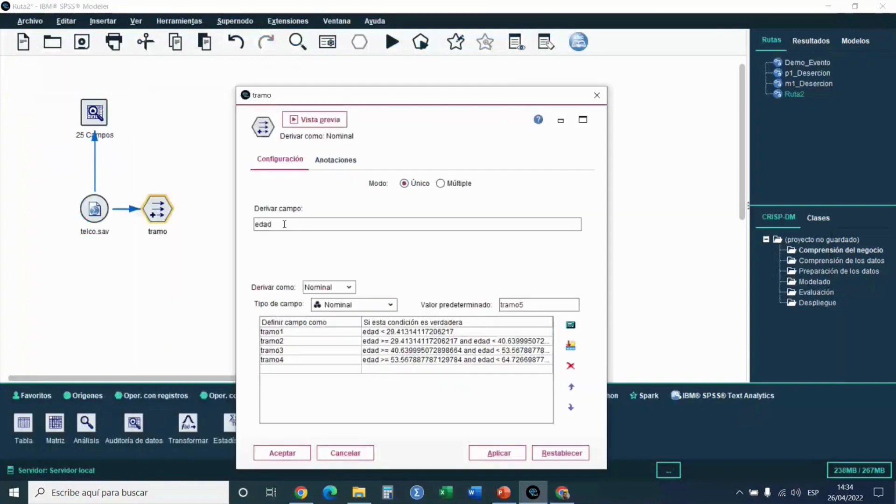
Step: Name the derived field edad_cat and relabel its first band as "Menos 29"
text(_cat)
double_click(321, 332)
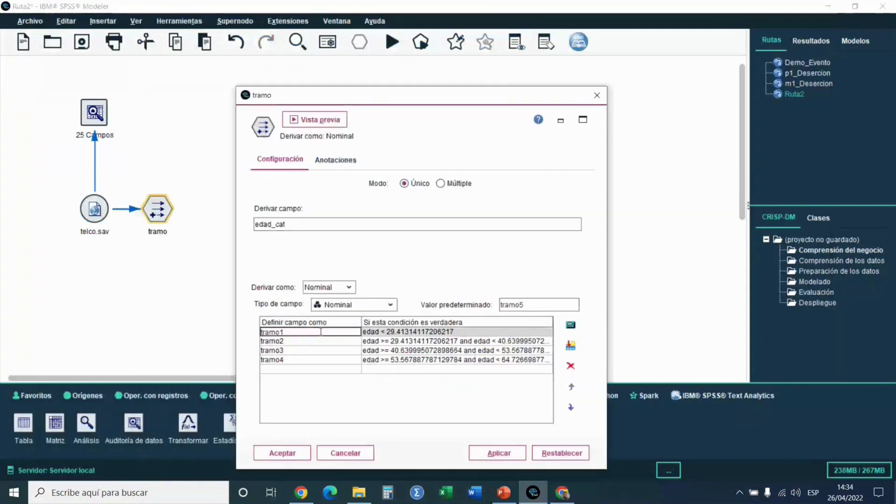
key(BackSpace)
key(BackSpace)
key(BackSpace)
key(BackSpace)
key(BackSpace)
key(BackSpace)
text(Menos 29)
Step: Relabel the second age band of the derived field as "29 - 40"
double_click(307, 341)
key(BackSpace)
key(BackSpace)
key(BackSpace)
key(BackSpace)
key(BackSpace)
key(BackSpace)
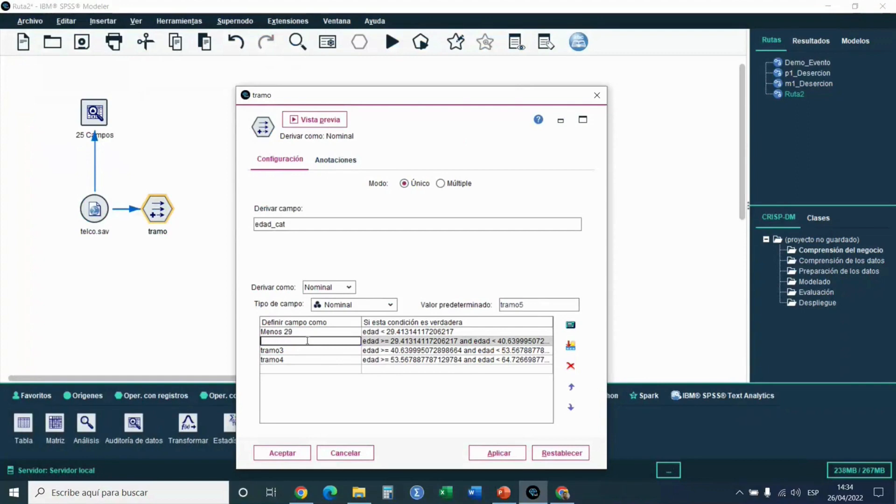
text(29 - 40)
Step: Relabel the third age band of the derived field as "41 - 53"
double_click(311, 350)
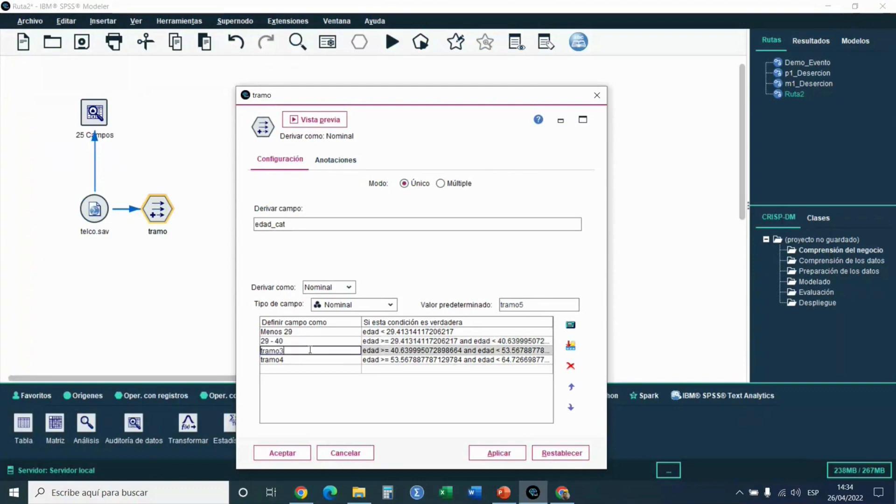
key(BackSpace)
key(BackSpace)
key(BackSpace)
key(BackSpace)
key(BackSpace)
key(BackSpace)
text(41 - 53)
Step: Relabel the fourth age band of the derived field as "54 - 64"
double_click(309, 360)
key(BackSpace)
key(BackSpace)
key(BackSpace)
key(BackSpace)
key(BackSpace)
key(BackSpace)
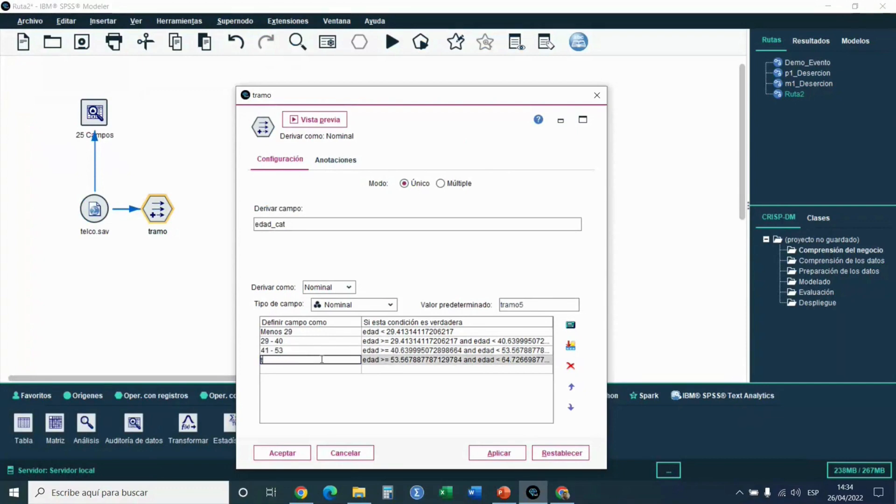
text(54 -)
text(64)
Step: Set the derived field's default value to "65 a más" and accept the derive node settings
double_click(542, 305)
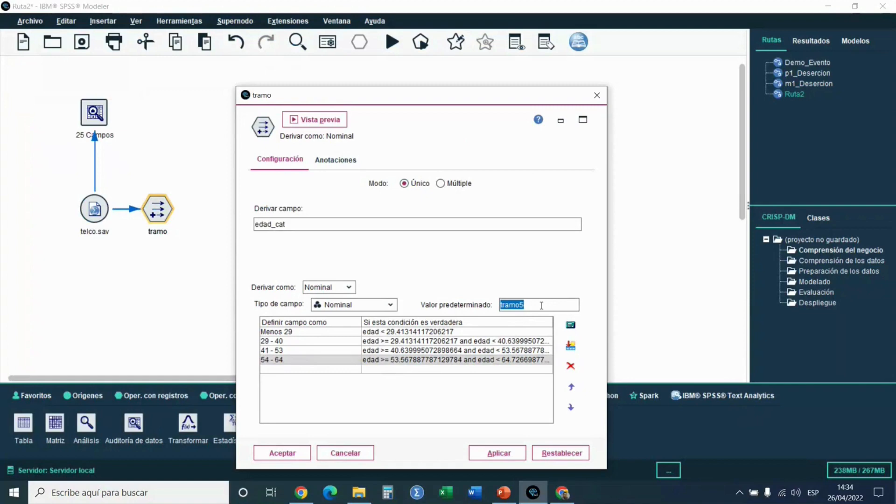
text(65 a más)
click(504, 449)
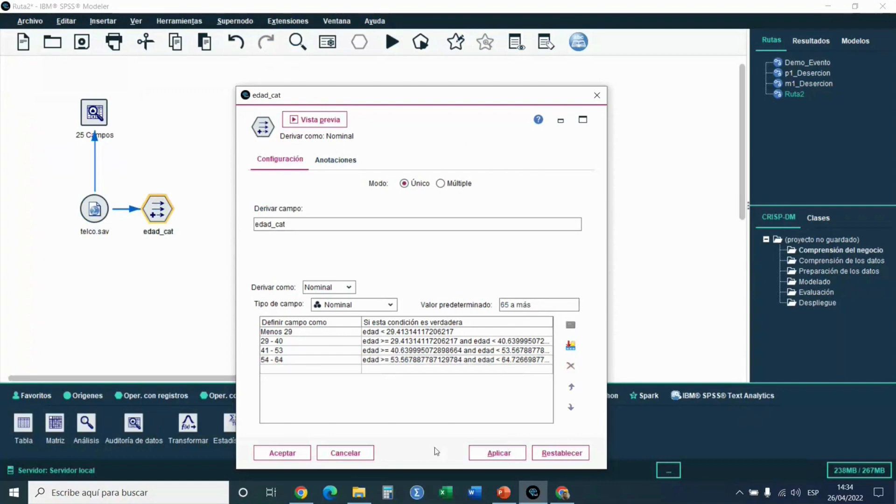
click(282, 453)
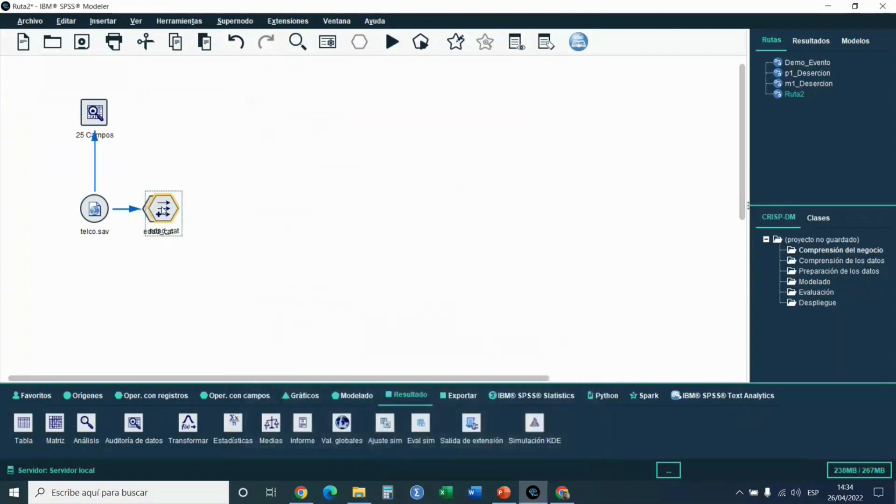
Step: Add a Distribución graph node below the edad_cat derive node and connect the derive node to it
drag(162, 206, 169, 206)
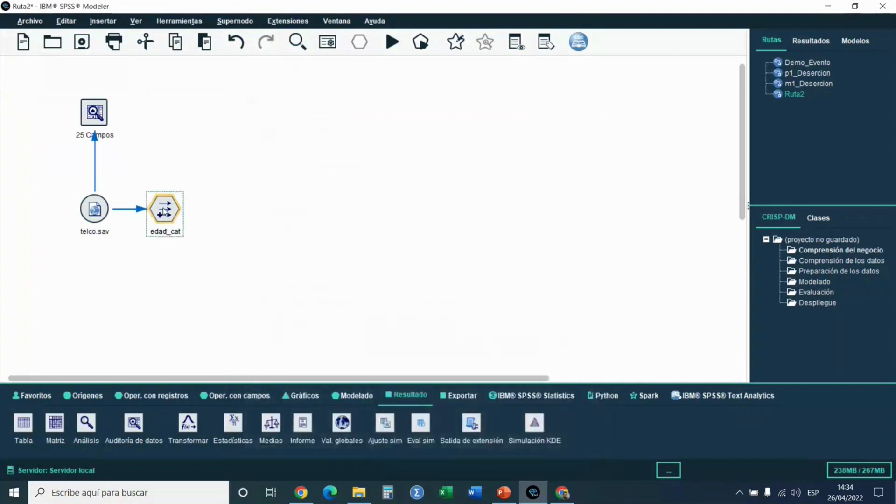
click(299, 395)
click(195, 424)
click(166, 283)
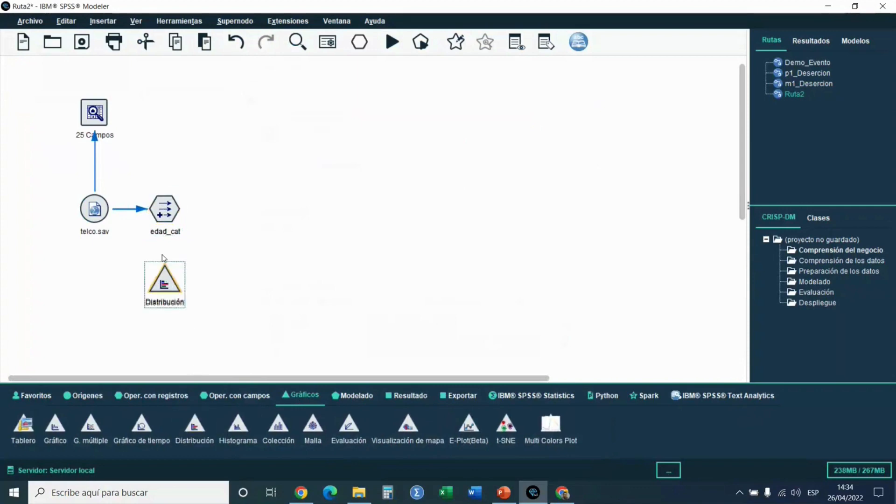
click(163, 224)
drag(163, 223, 171, 289)
Step: Set edad_cat as the field of the Distribución node and run it
double_click(170, 287)
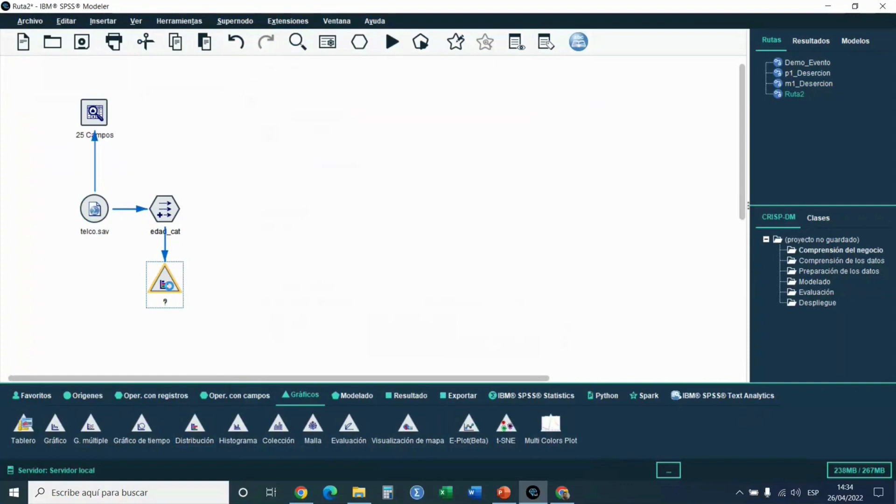
click(240, 288)
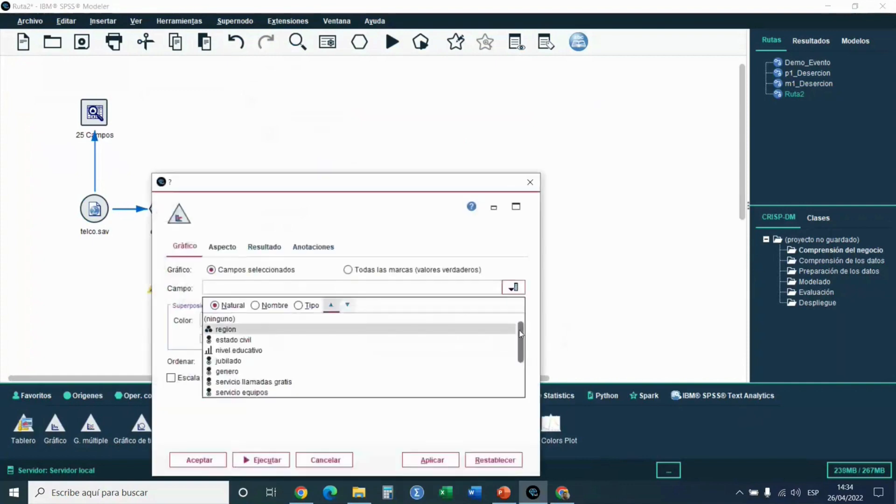
drag(521, 341, 520, 381)
click(239, 394)
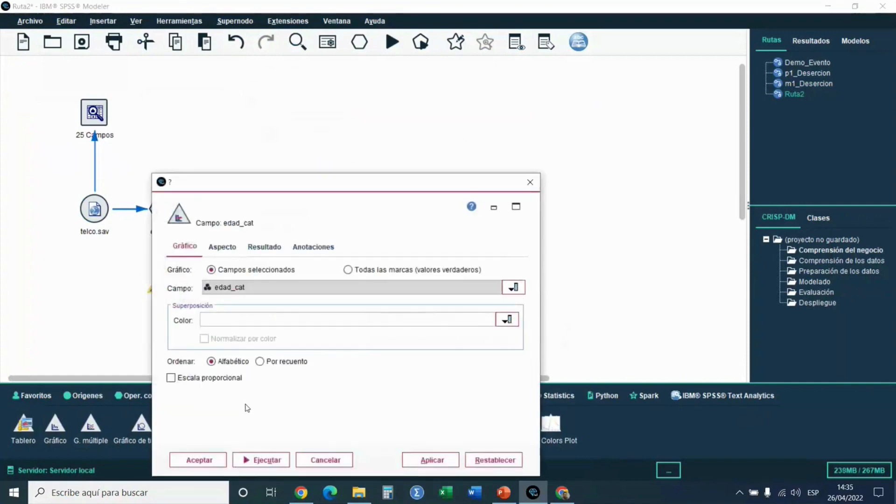
click(251, 462)
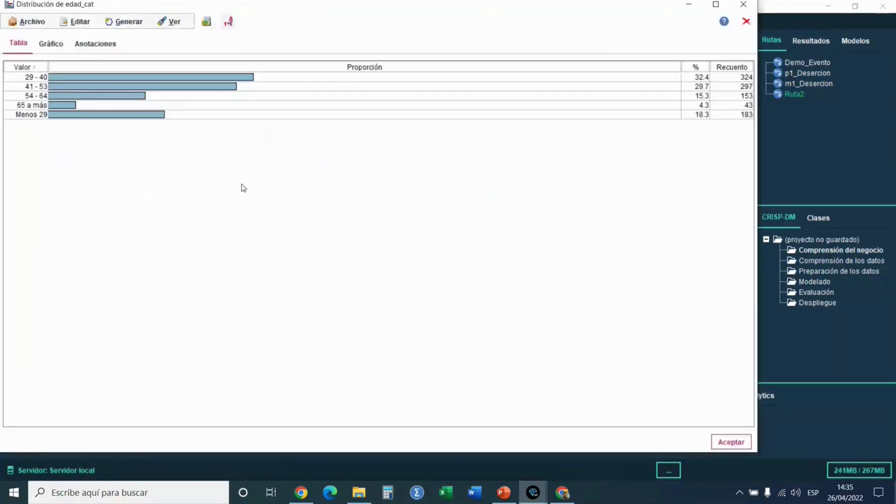
Step: View the edad_cat distribution as a bar graph and close the output without saving it
click(51, 44)
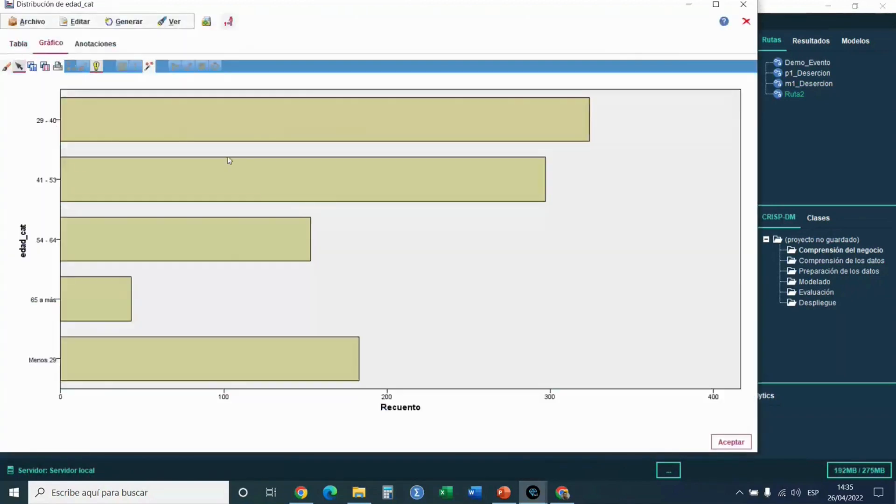
mouse_move(331, 198)
click(746, 22)
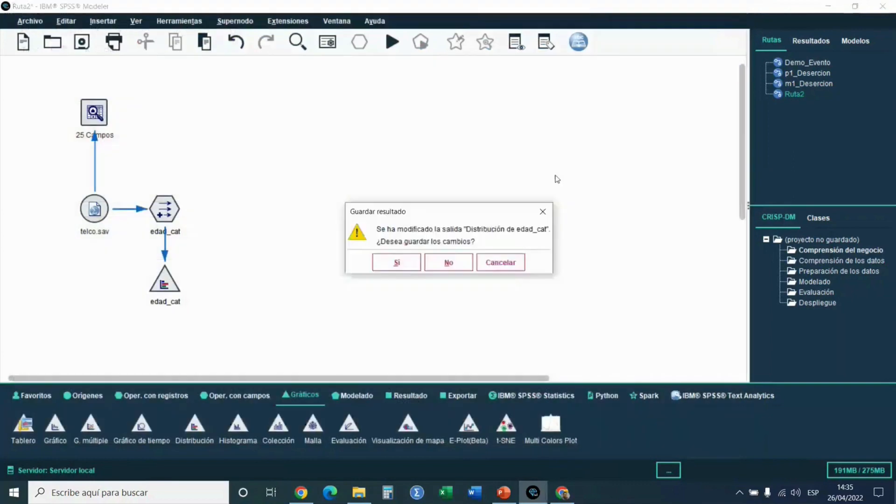
click(449, 262)
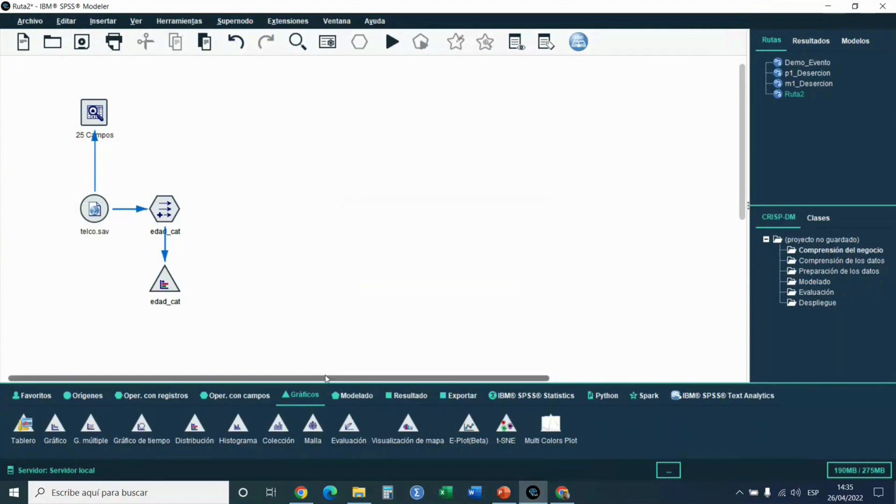
Step: Add a supervised CHAID modelling node beside the edad_cat derive node and connect the derive node to it
click(350, 397)
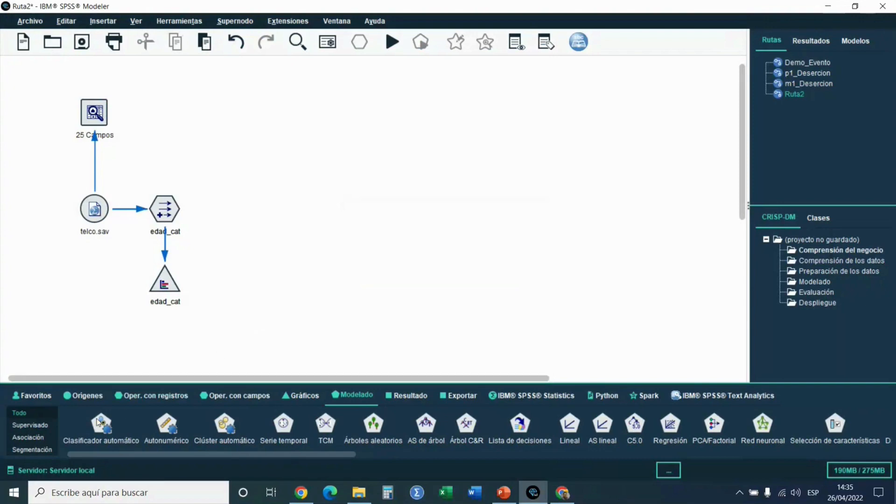
click(25, 428)
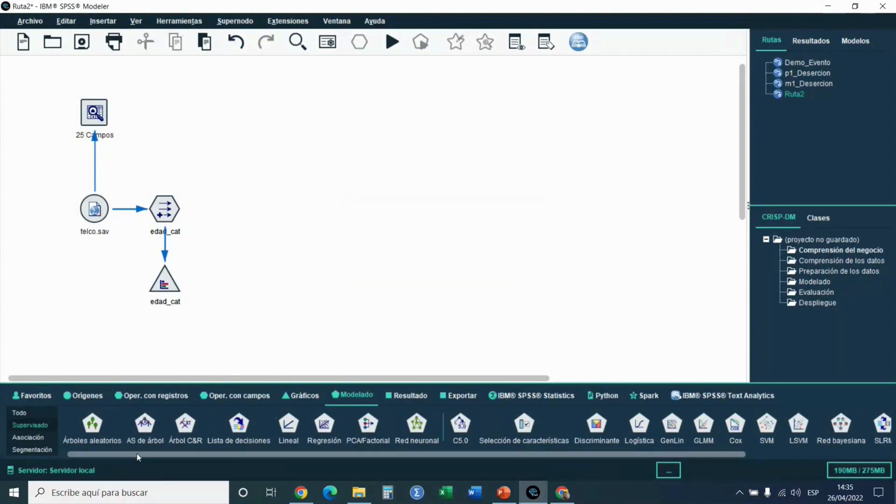
drag(137, 455, 297, 463)
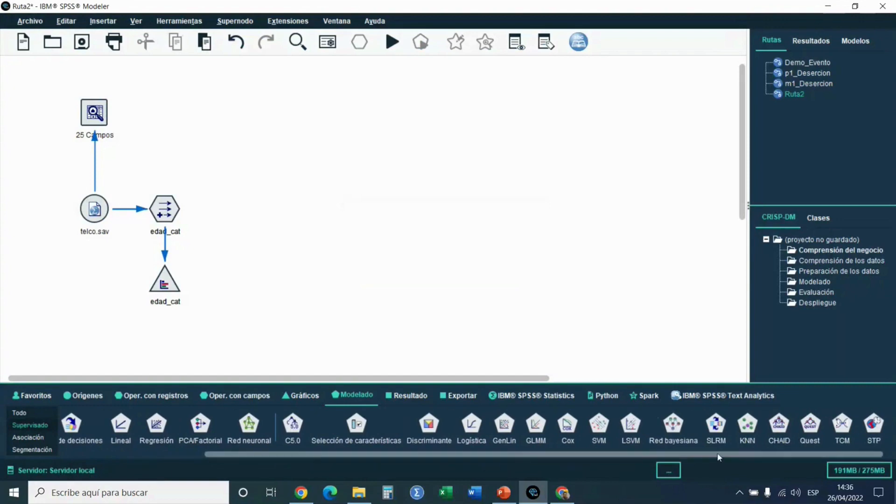
click(779, 430)
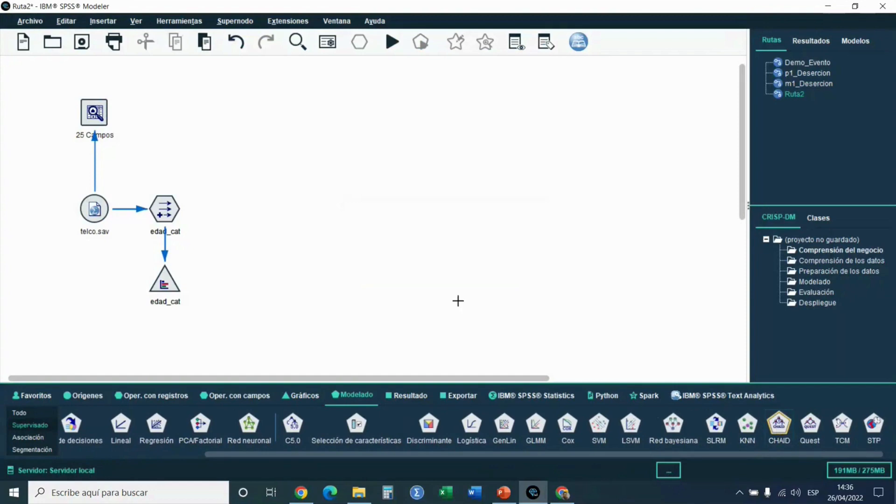
click(235, 210)
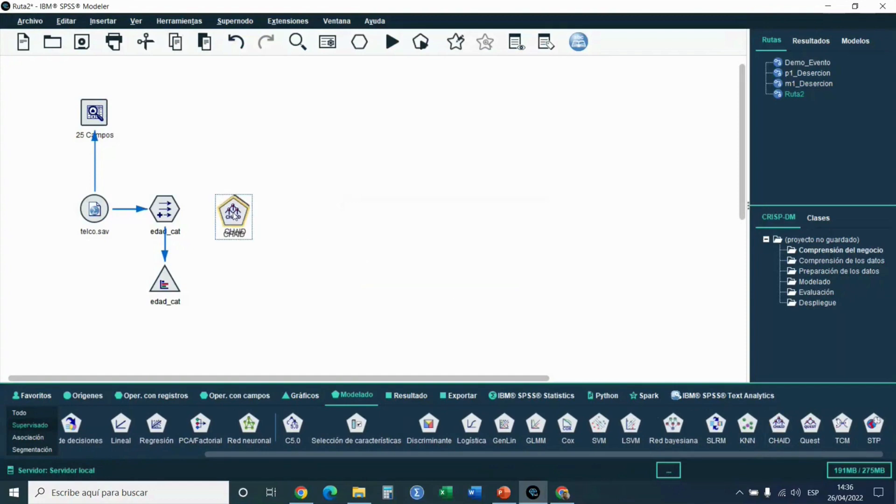
click(166, 214)
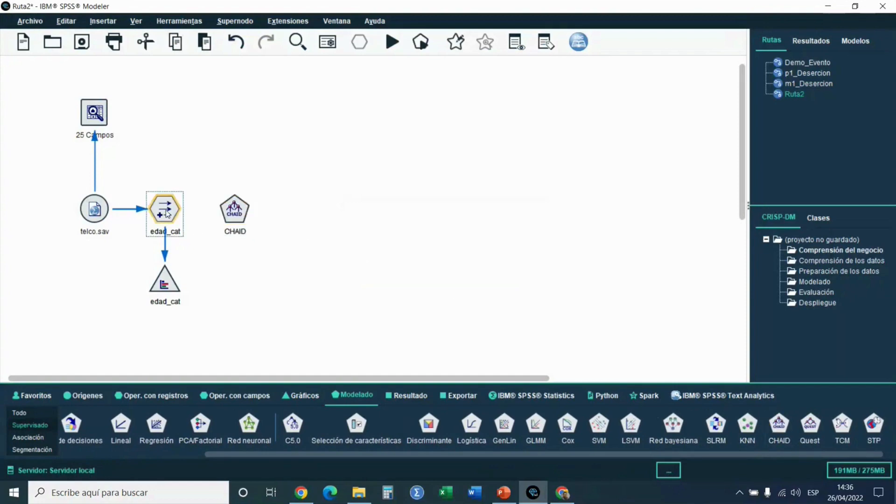
key(F2)
click(234, 213)
drag(235, 214, 242, 214)
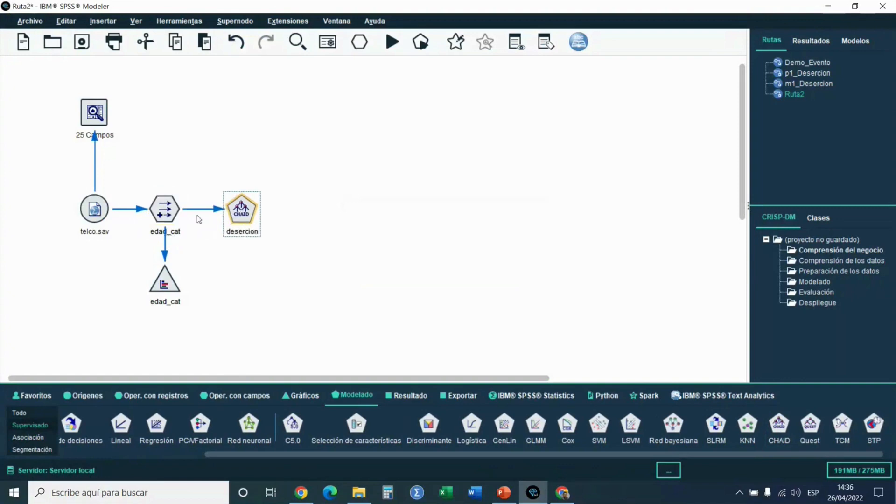
Step: Move the CHAID node further away from the edad_cat derive node to leave space between them
click(174, 218)
click(167, 284)
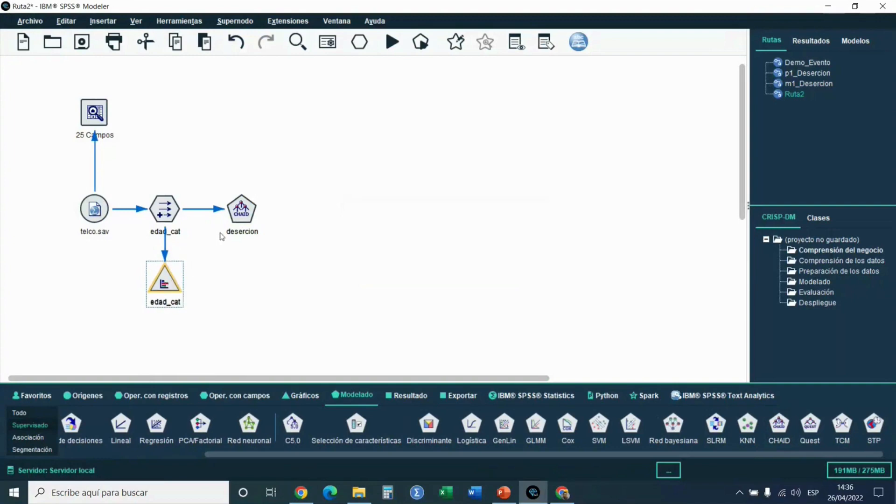
drag(242, 222, 277, 221)
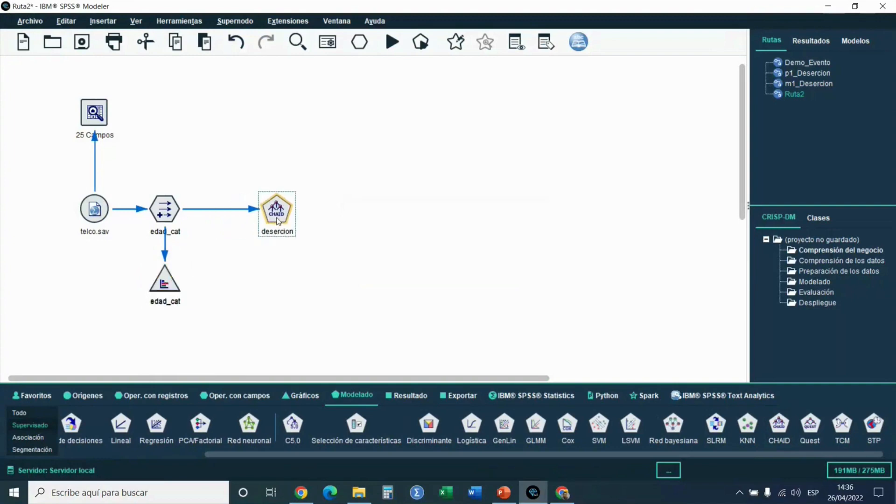
drag(278, 222, 299, 222)
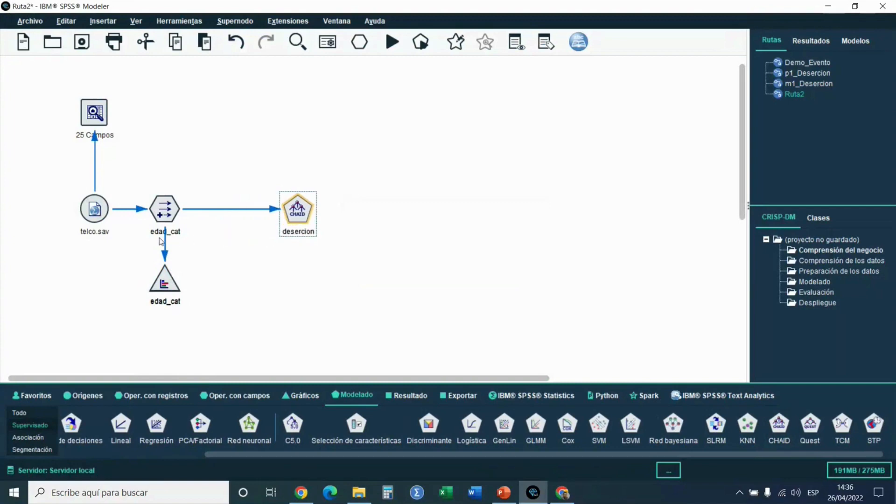
Step: Look at the telco.sav source node's settings and close them
click(99, 216)
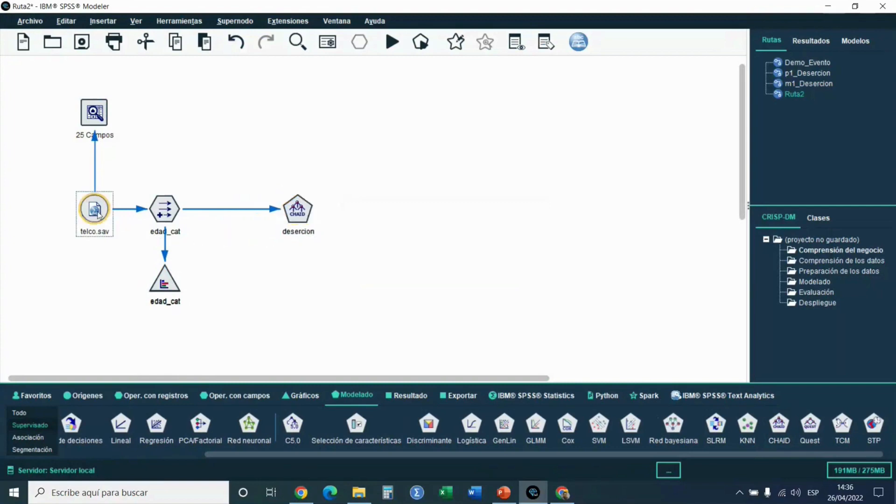
double_click(99, 215)
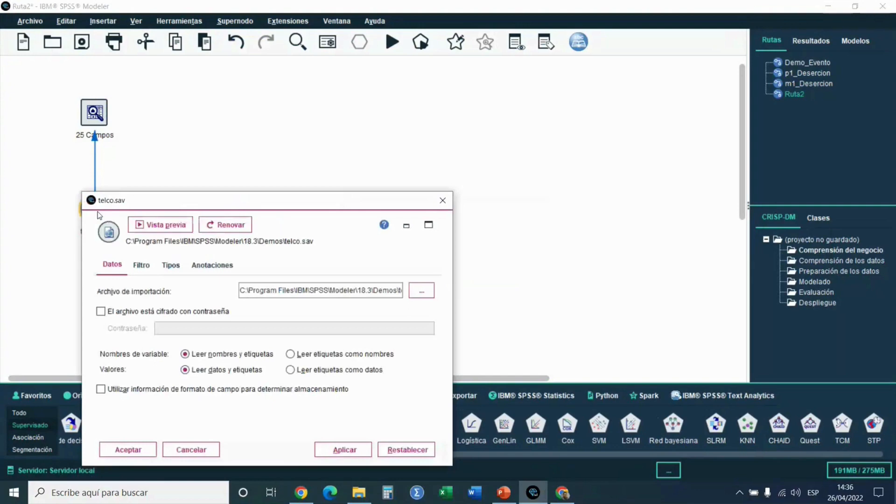
key(Escape)
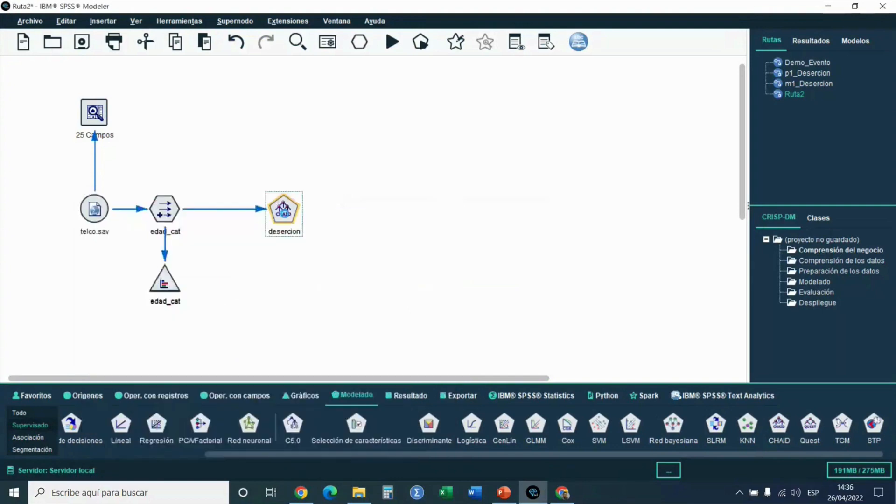
Step: Review the CHAID node's predictors, remove edad from them while keeping edad_cat, and run the model
double_click(287, 217)
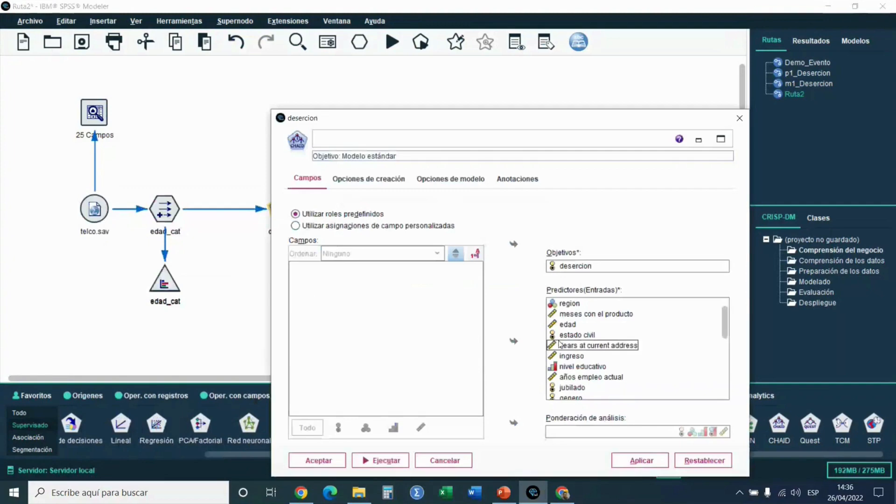
scroll(560, 344, down, 1)
scroll(560, 344, down, 5)
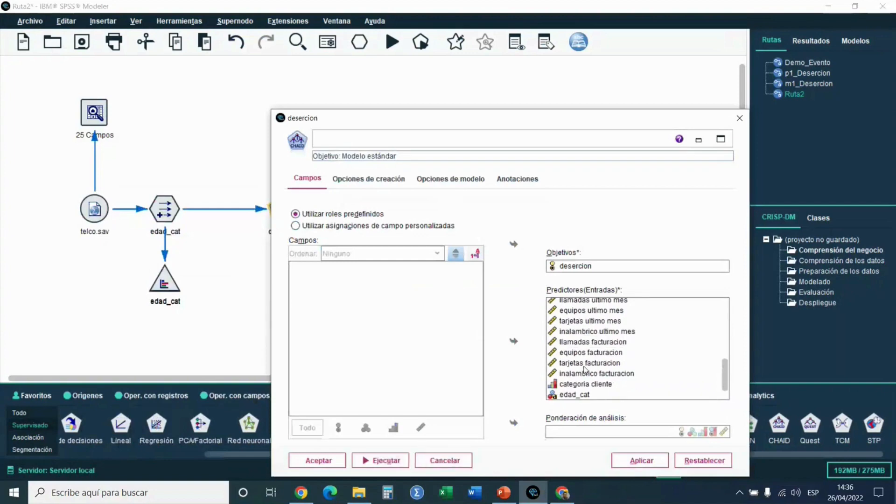
scroll(587, 368, up, 1)
scroll(587, 367, up, 5)
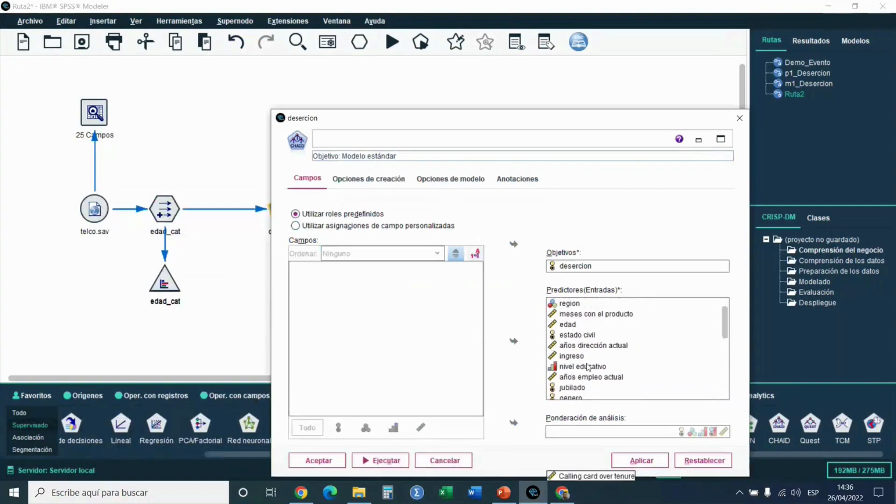
click(572, 325)
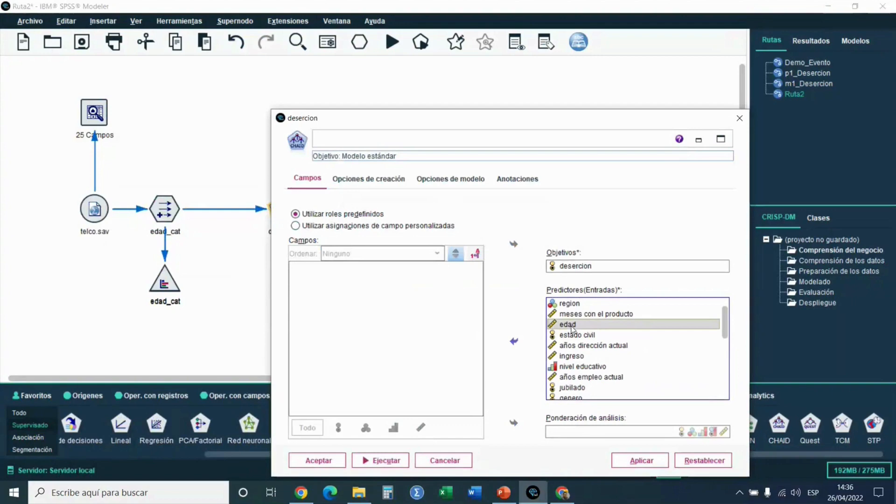
click(514, 341)
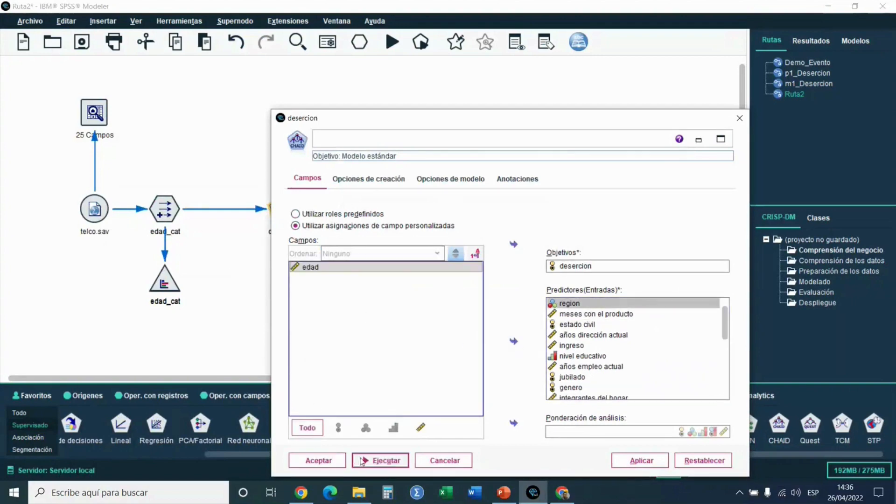
click(362, 461)
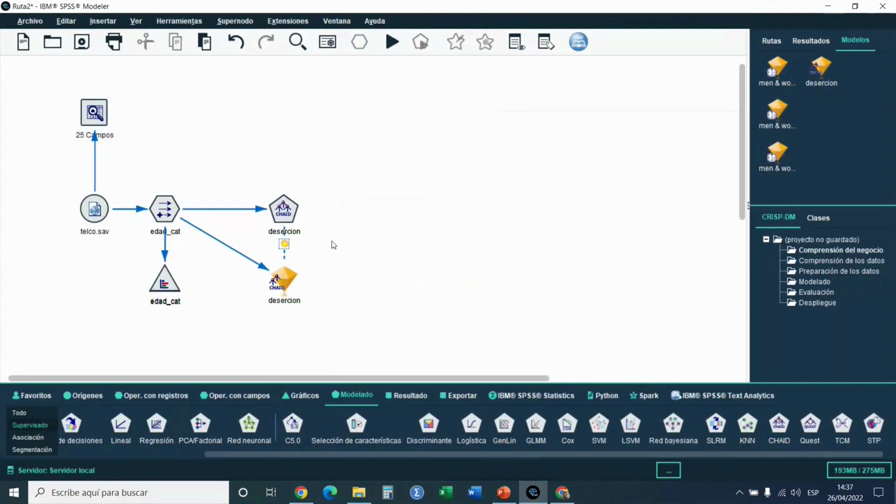
Step: Open the generated desercion model nugget to view its predictor importance, and display its decision tree with the tree map
click(286, 282)
scroll(344, 285, down, 3)
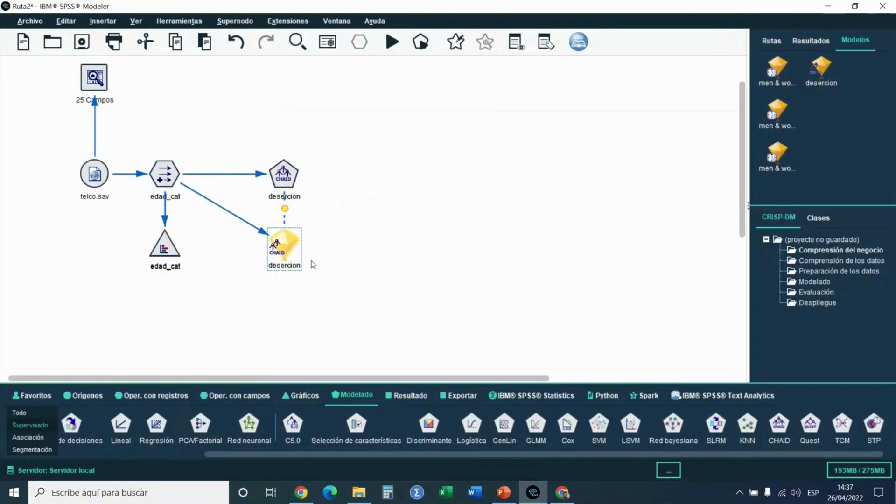
double_click(285, 245)
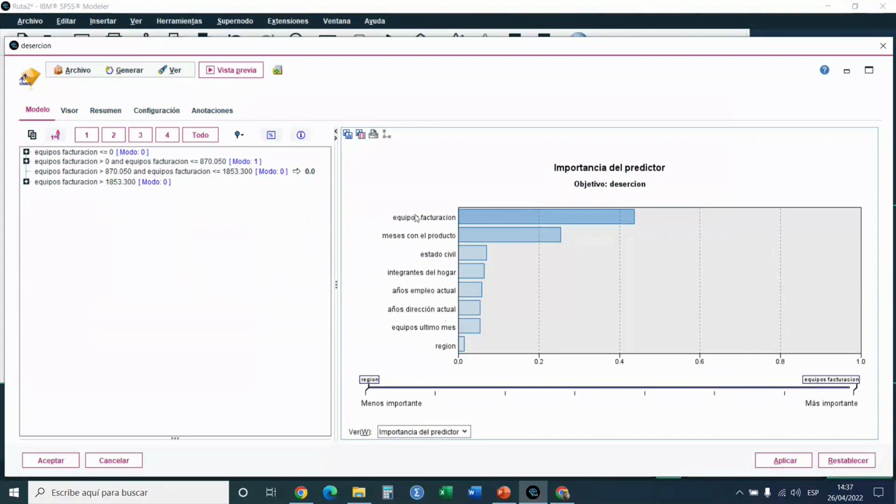
click(70, 111)
click(244, 136)
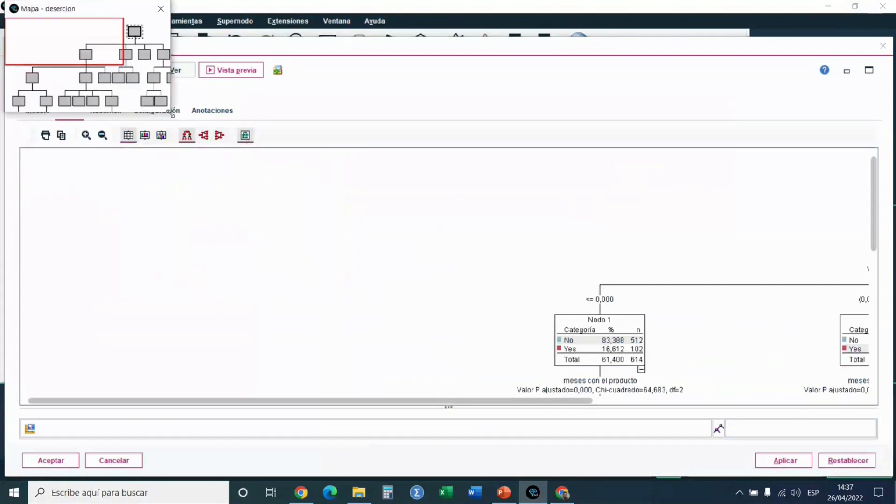
Step: Enlarge the tree map and use it to examine the decision tree's terminal nodes, intermediate splits and root branches
drag(170, 112, 256, 142)
drag(162, 72, 151, 130)
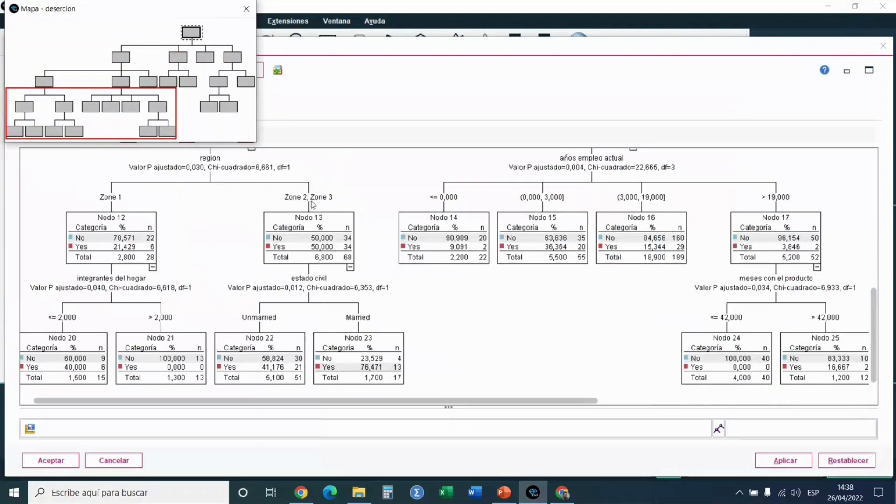
drag(143, 125, 153, 87)
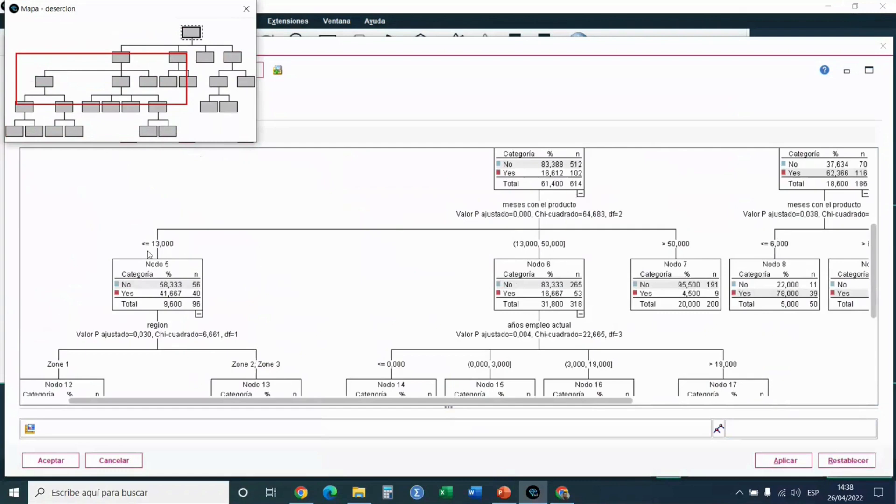
drag(159, 102, 195, 81)
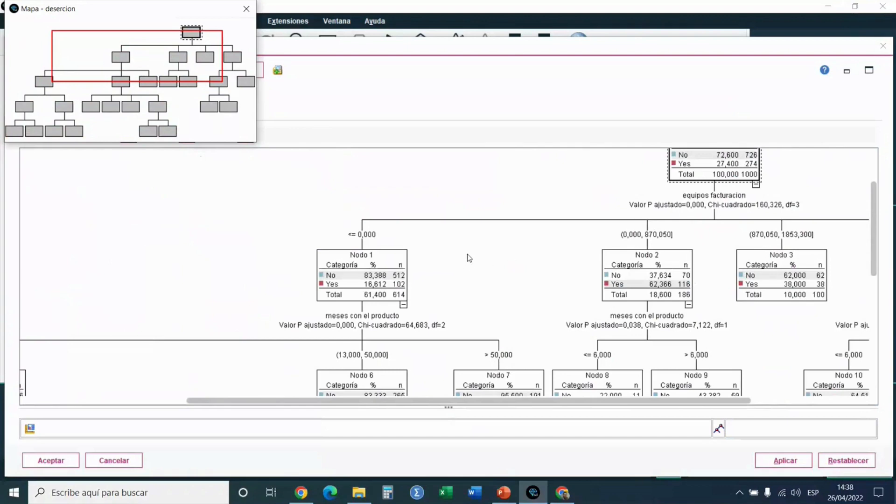
drag(183, 73, 209, 137)
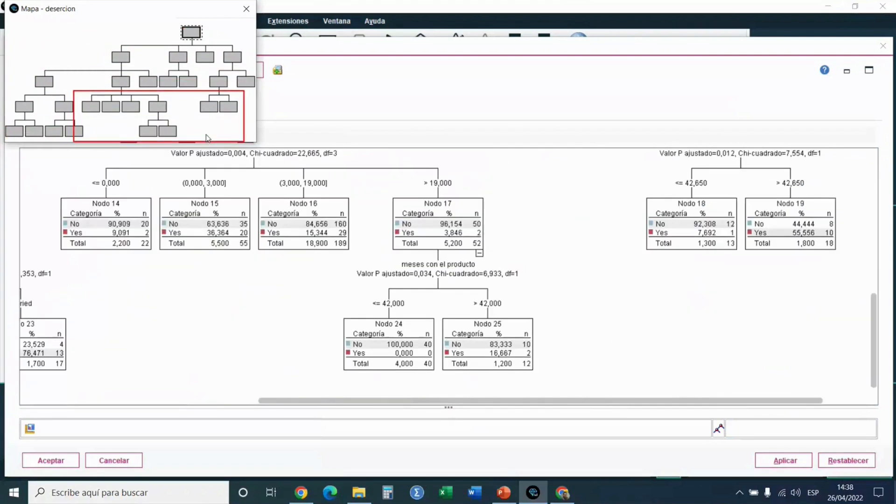
Step: Close the tree map and the desercion model viewer, and switch to the p1_Desercion stream
click(247, 9)
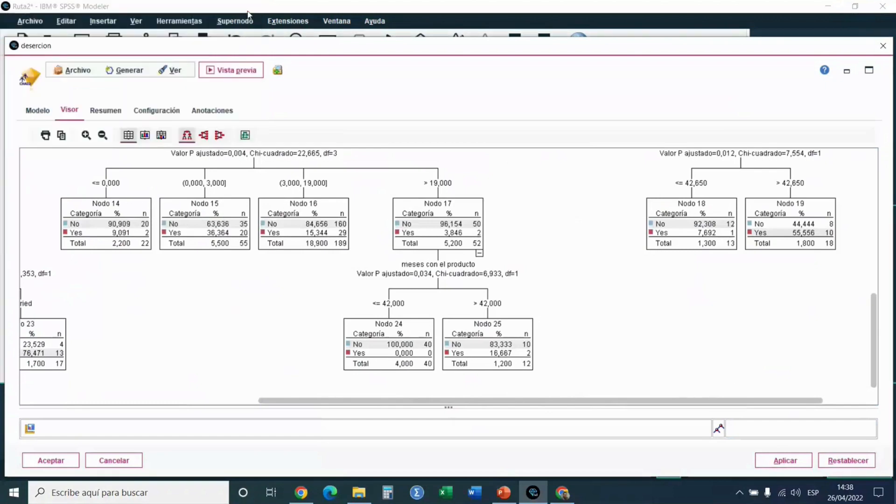
click(884, 45)
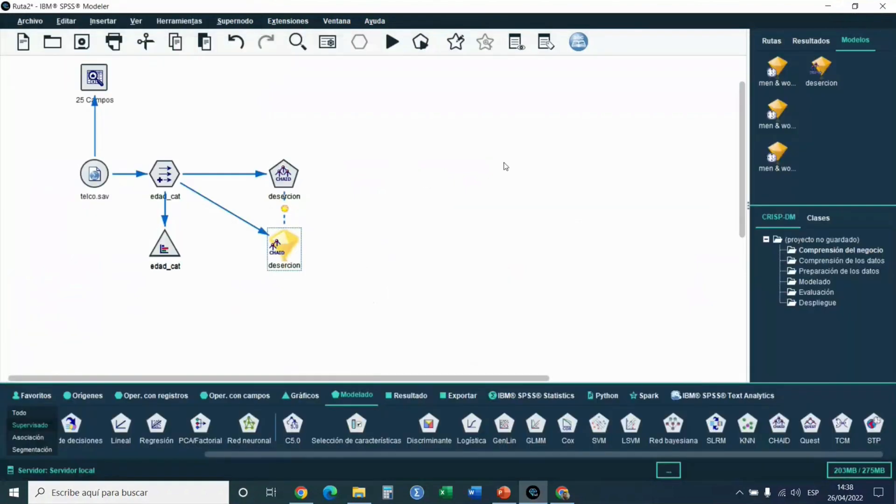
click(423, 192)
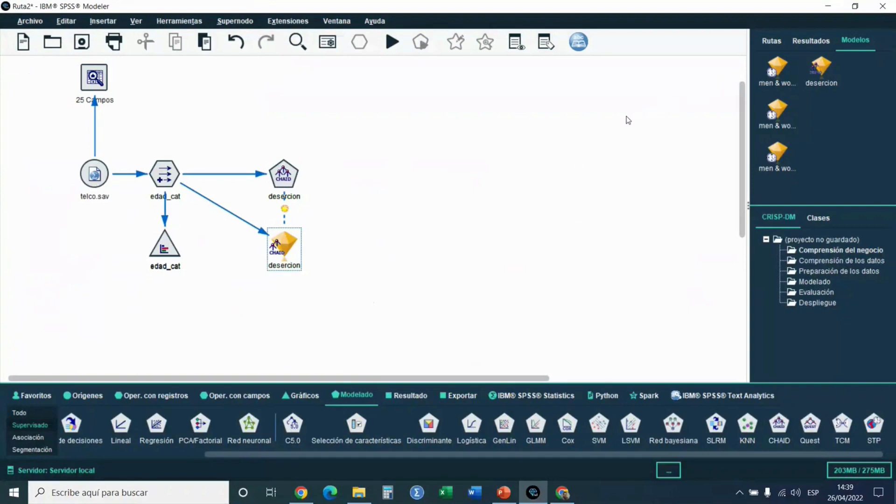
click(771, 41)
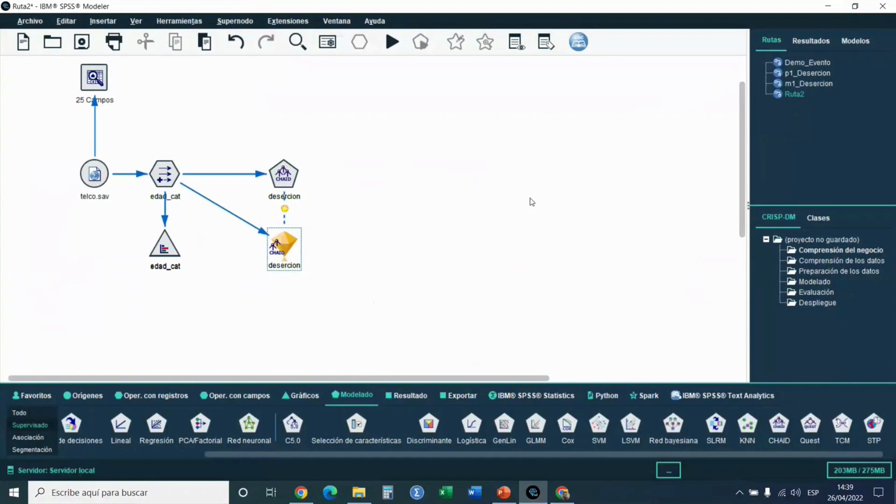
click(796, 74)
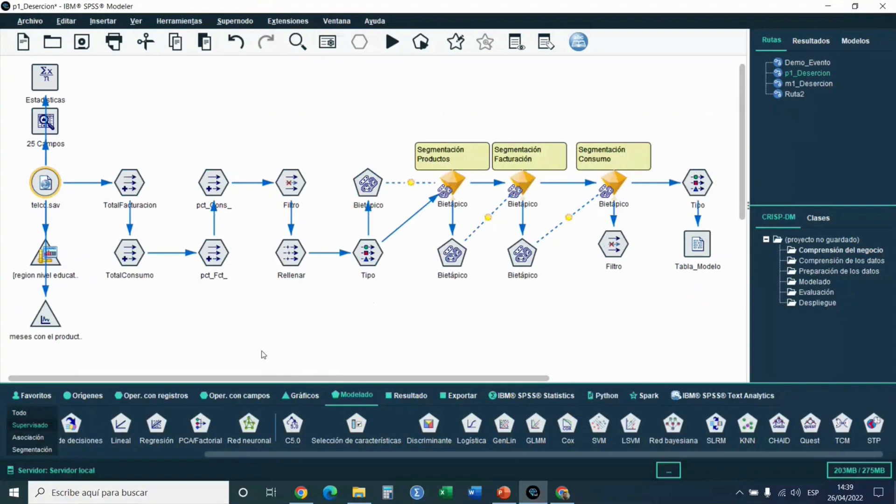
Step: Run the region, nivel educativo and ingreso graph node, examine the resulting heat map of household income, and close it
click(52, 192)
click(55, 264)
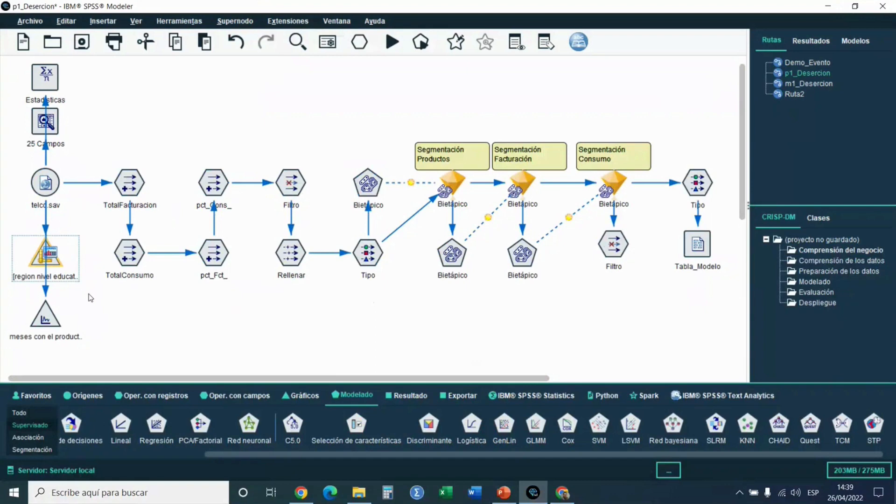
click(420, 42)
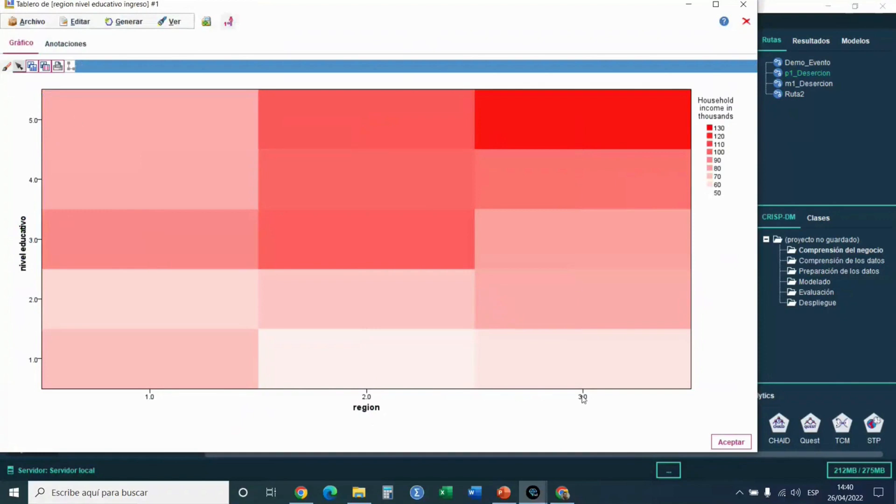
mouse_move(583, 118)
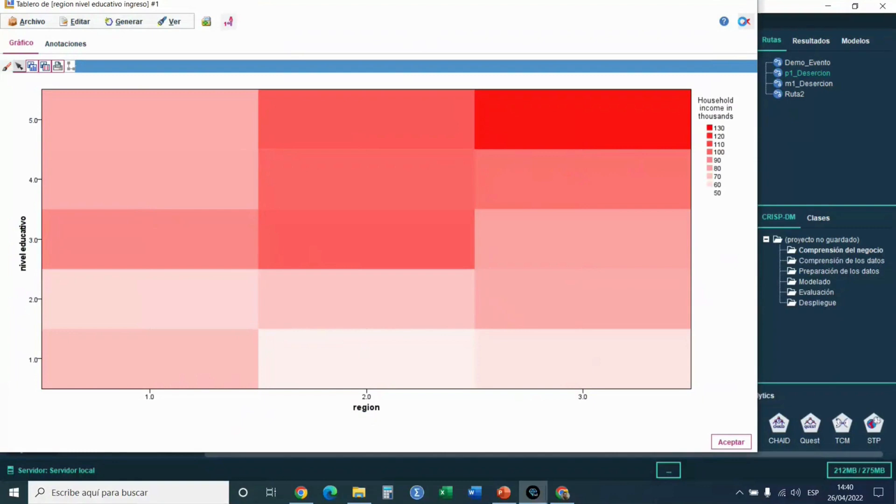
click(744, 22)
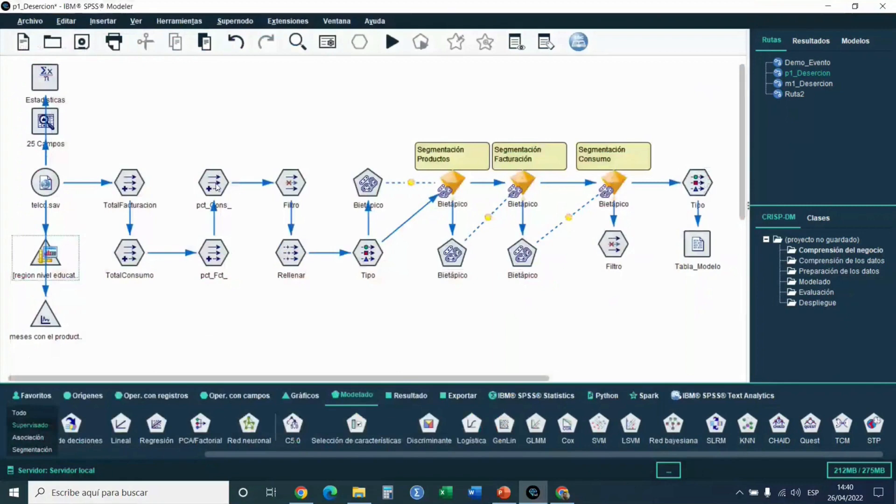
Step: Review the formulas of the TotalFacturacion and TotalConsumo derive nodes, closing each without changes
double_click(130, 185)
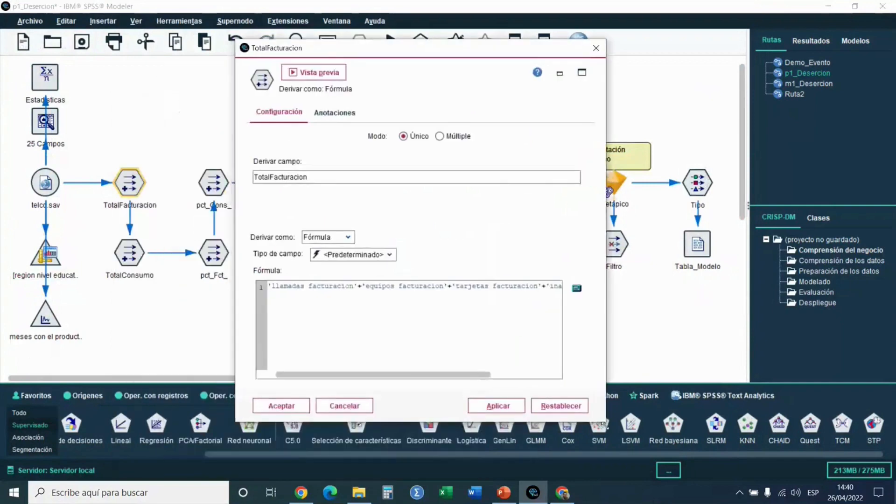
drag(605, 424, 709, 435)
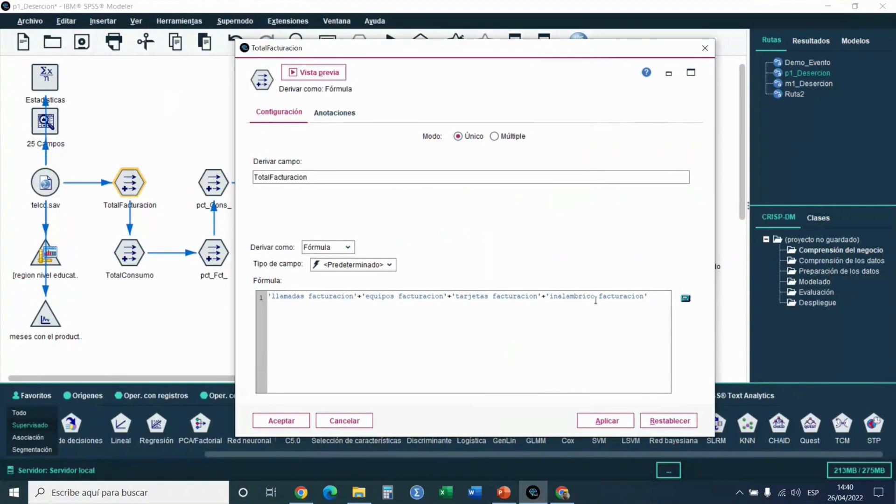
click(355, 423)
double_click(130, 255)
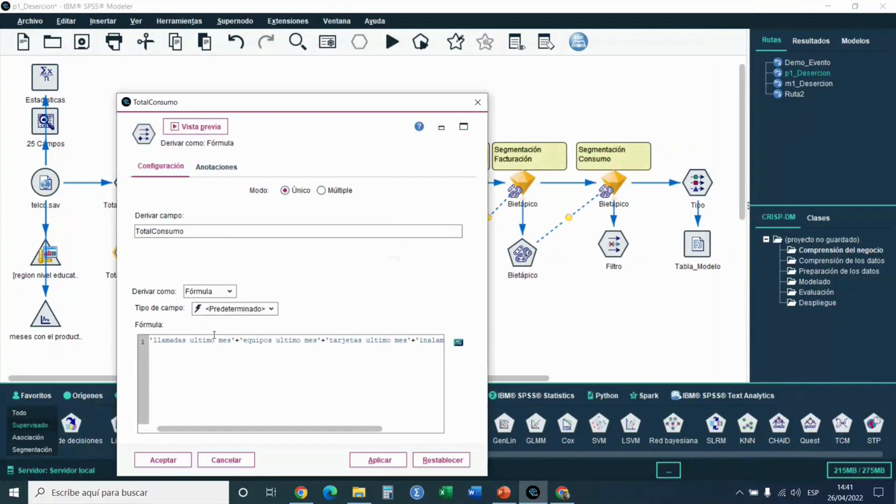
mouse_move(218, 429)
mouse_down()
mouse_move(273, 430)
mouse_move(202, 431)
mouse_up()
click(226, 461)
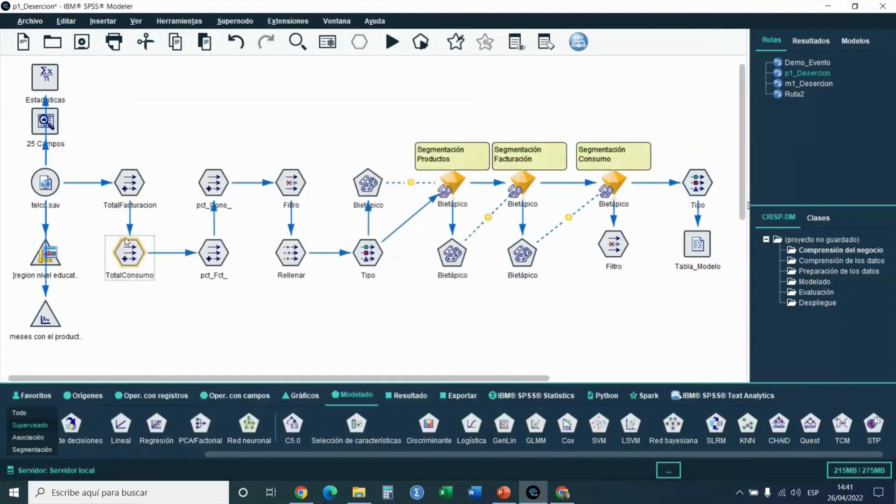
Step: Review the pct_Fct_ derive node's source fields and formula, preview its billing percentage fields, and close the node
double_click(215, 259)
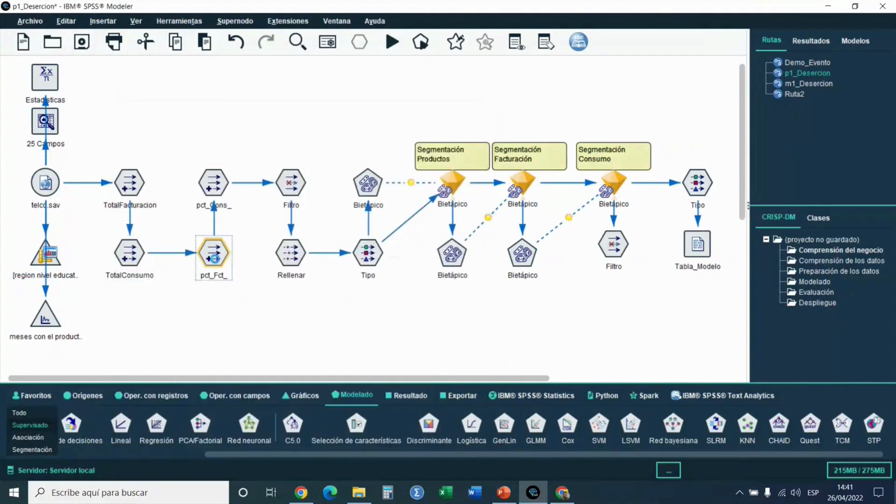
drag(363, 109, 460, 87)
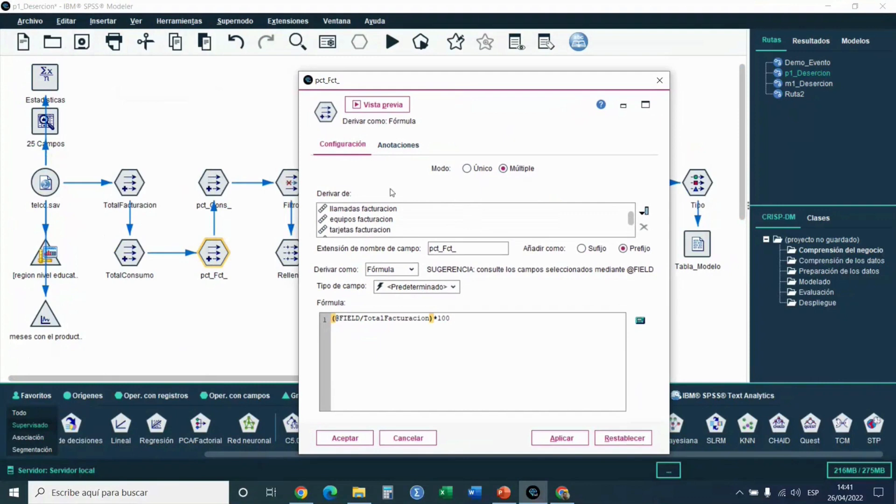
drag(424, 73, 425, 30)
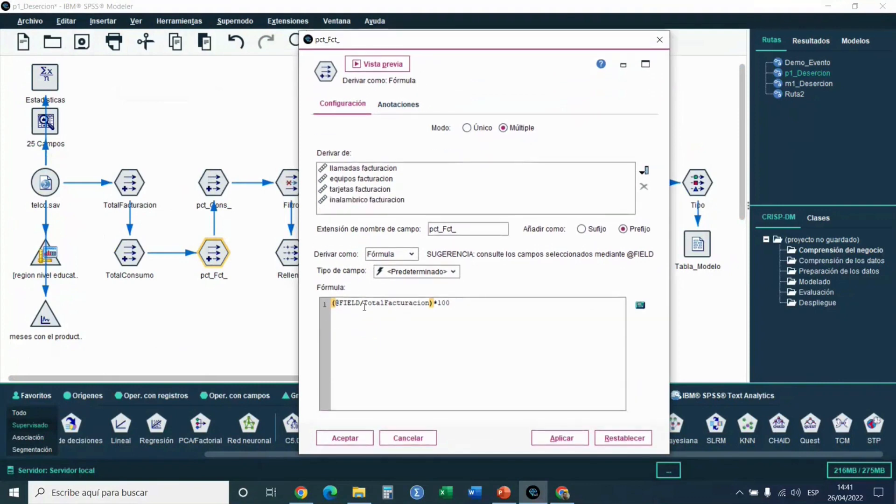
click(382, 65)
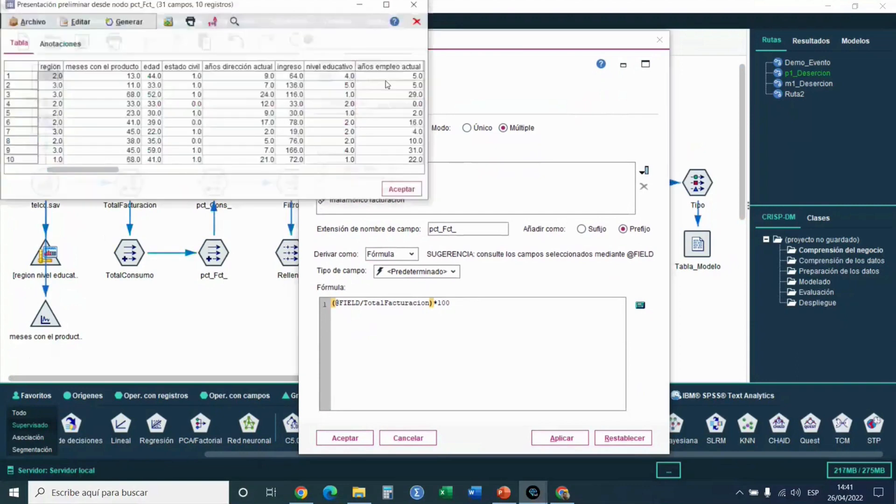
click(384, 170)
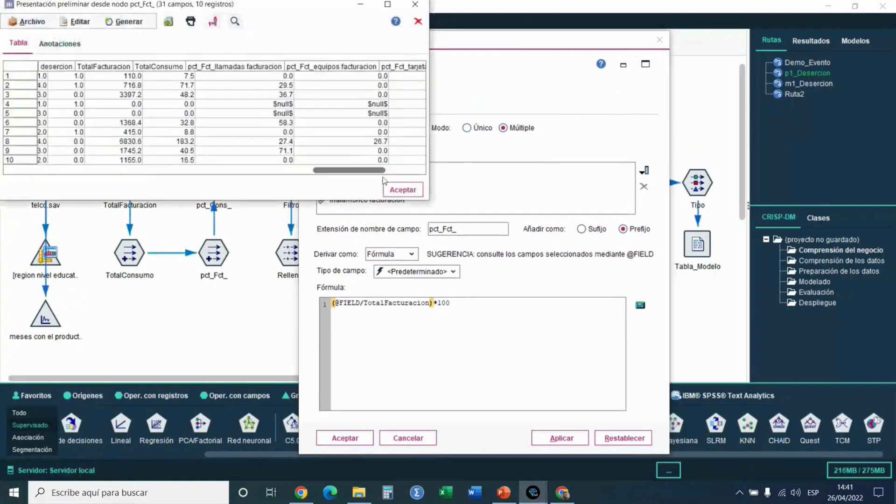
drag(383, 178, 417, 177)
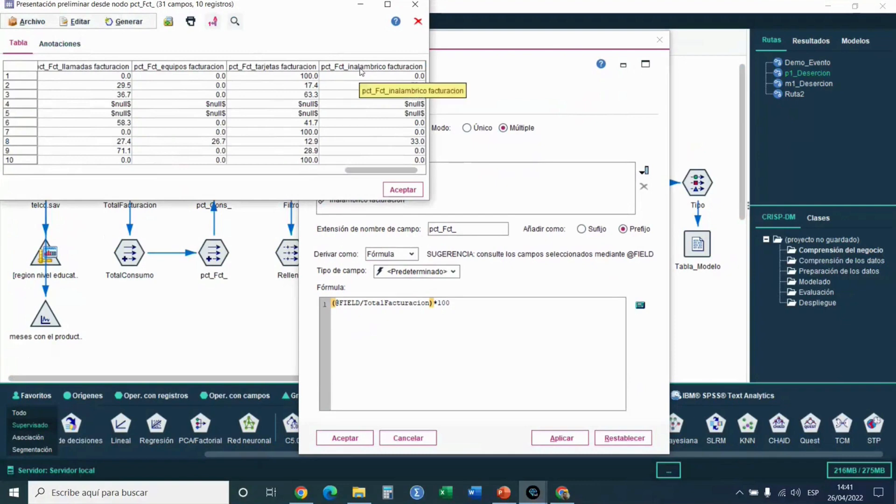
click(402, 190)
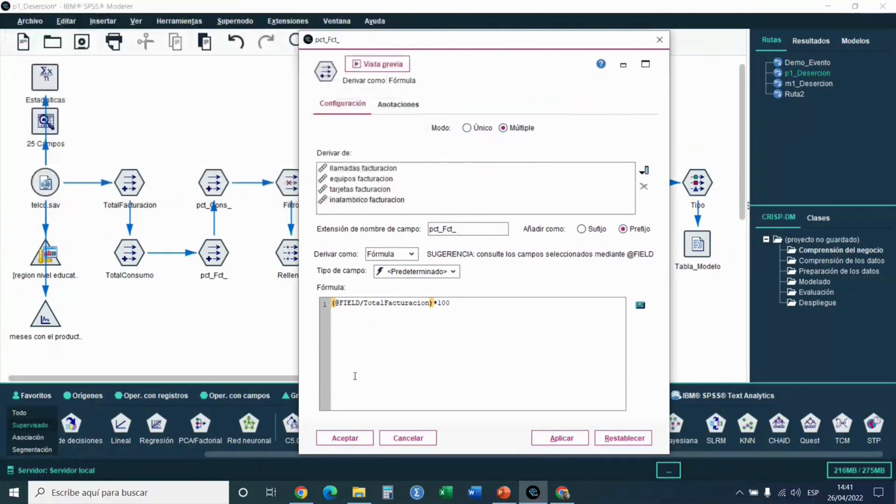
click(346, 438)
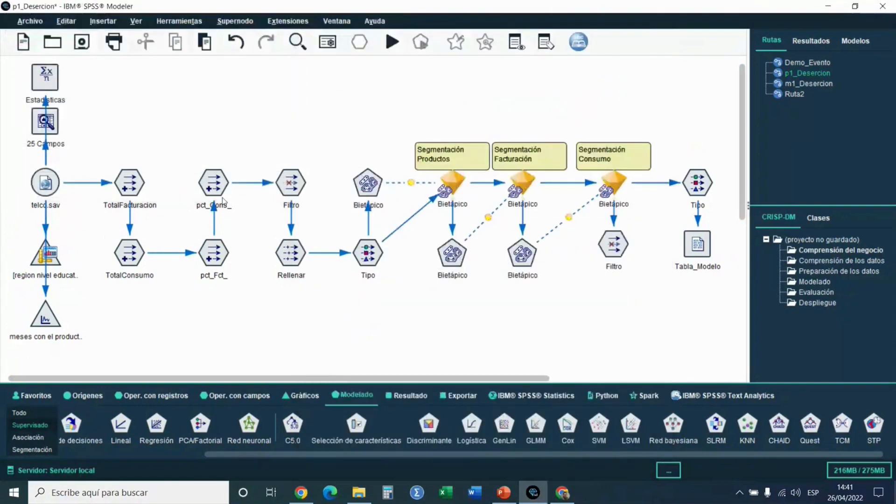
Step: Review the source fields and formula of the pct_Cons_ derive node, and close it
double_click(223, 197)
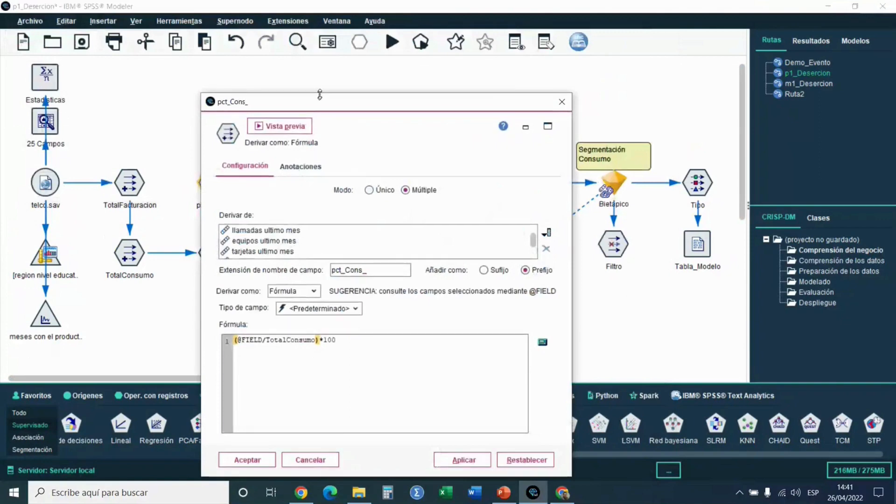
drag(320, 95, 322, 32)
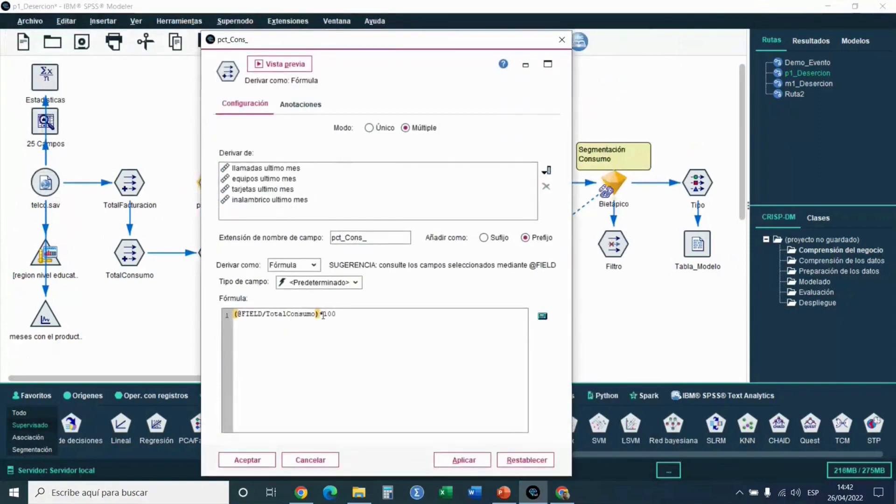
click(252, 461)
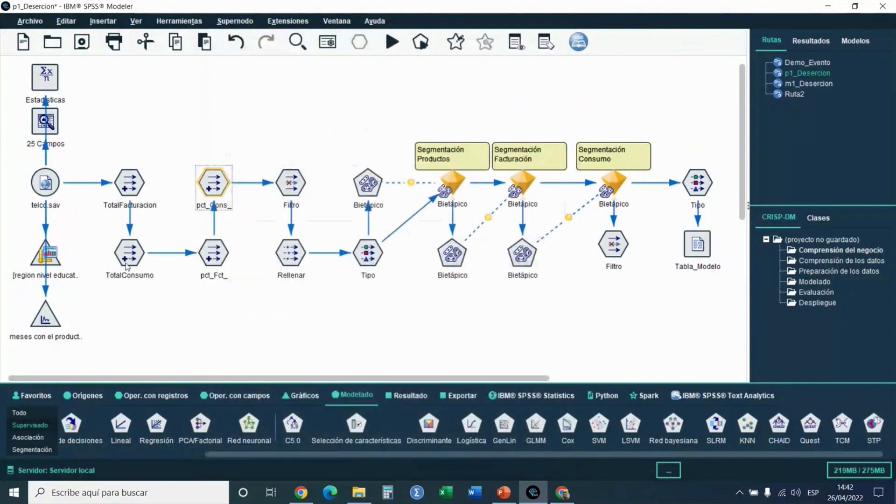
Step: Review the Rellenar node's fields, replacement condition and replacement value, and close it without changes
double_click(295, 259)
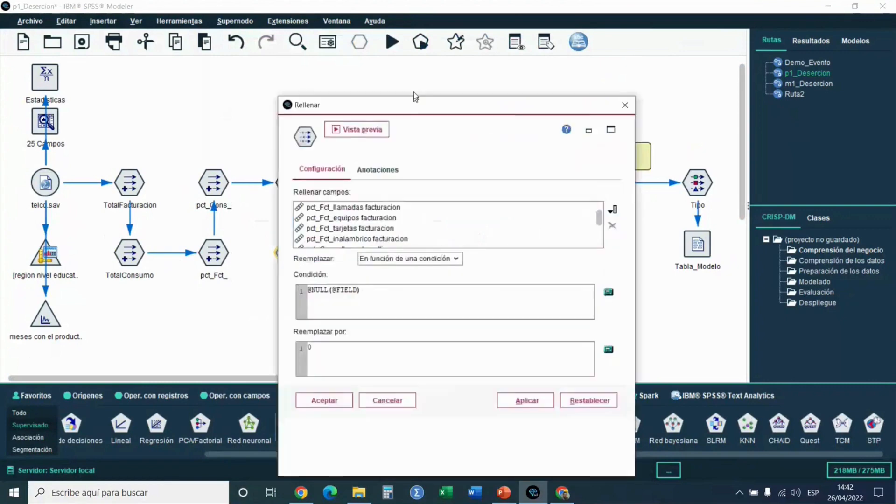
drag(431, 92, 520, 72)
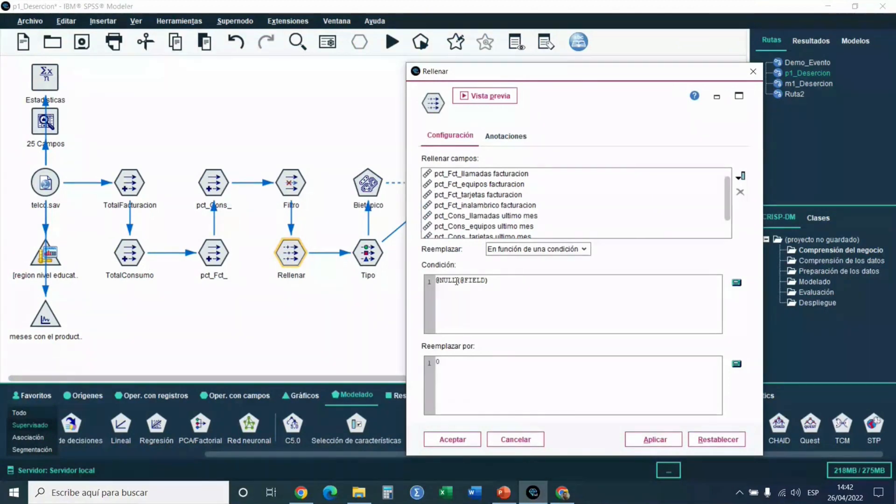
key(Escape)
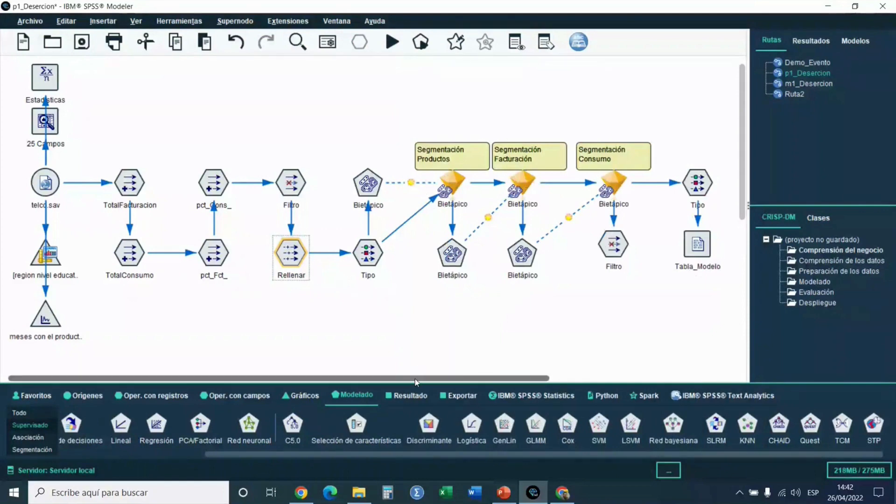
Step: Locate the three segmentation models in the stream, open the Bietápico node behind Segmentación Facturación, and display its input fields
drag(410, 379, 503, 384)
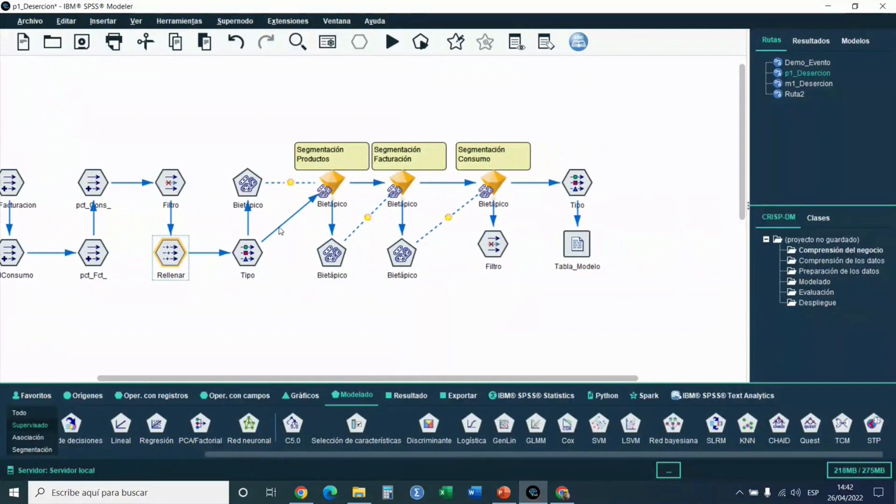
click(331, 188)
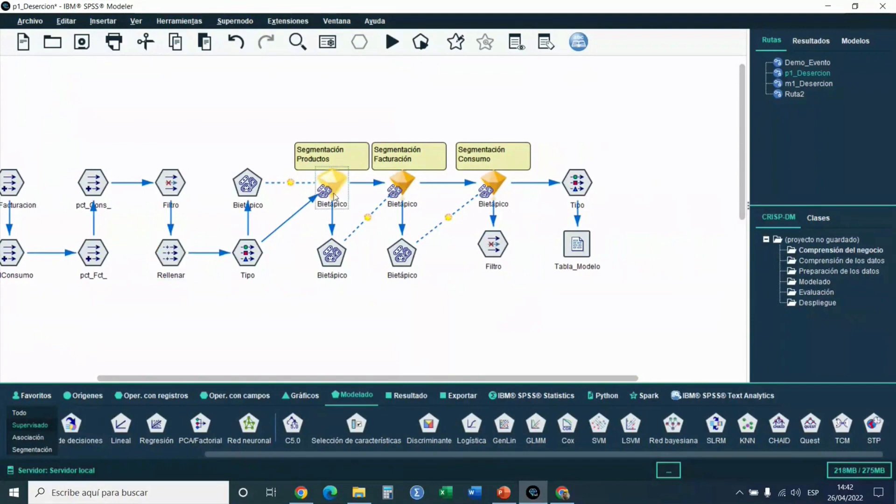
click(404, 190)
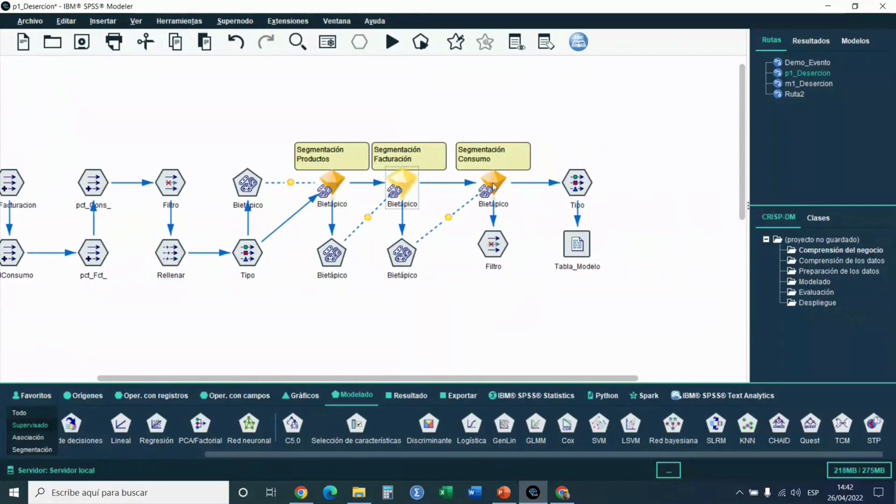
click(494, 187)
click(335, 189)
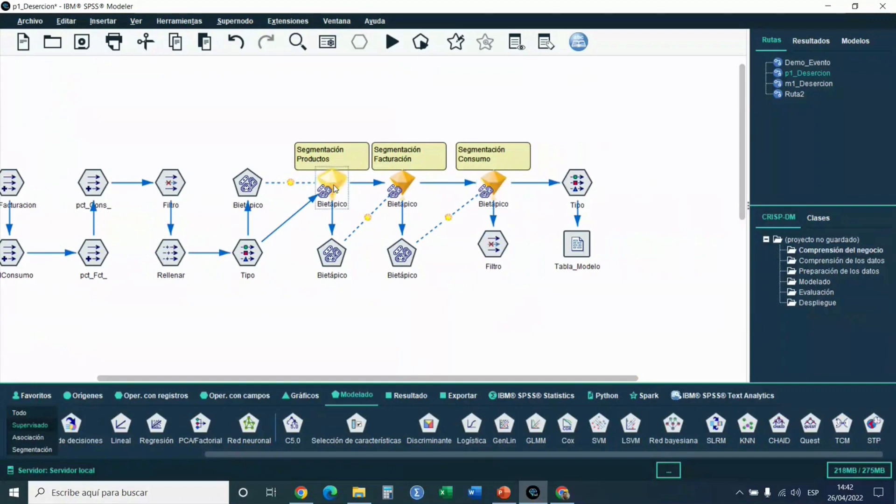
click(331, 262)
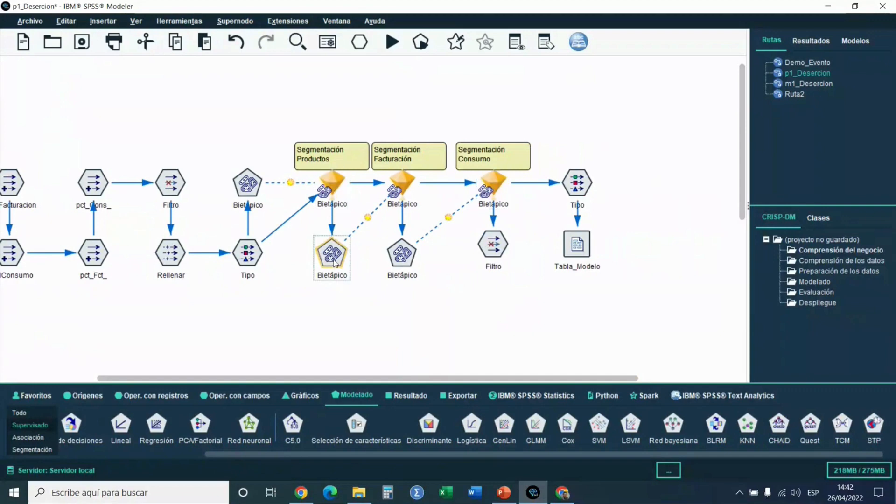
double_click(334, 262)
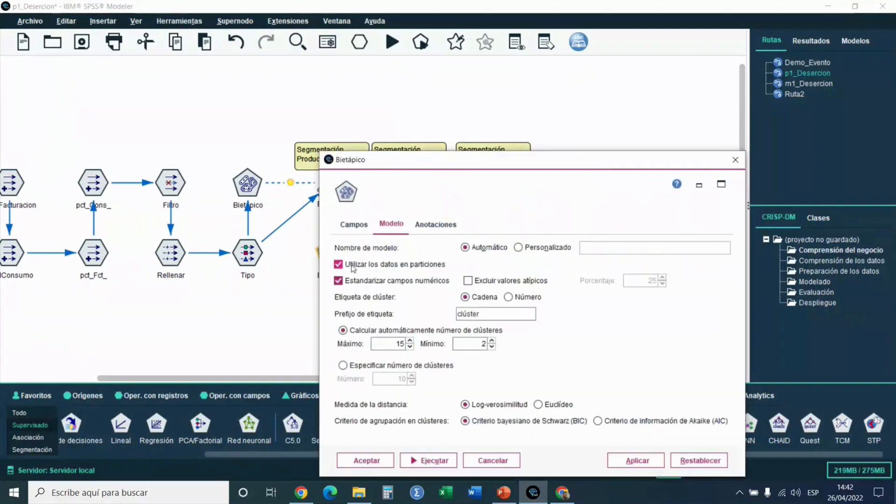
drag(399, 167, 371, 113)
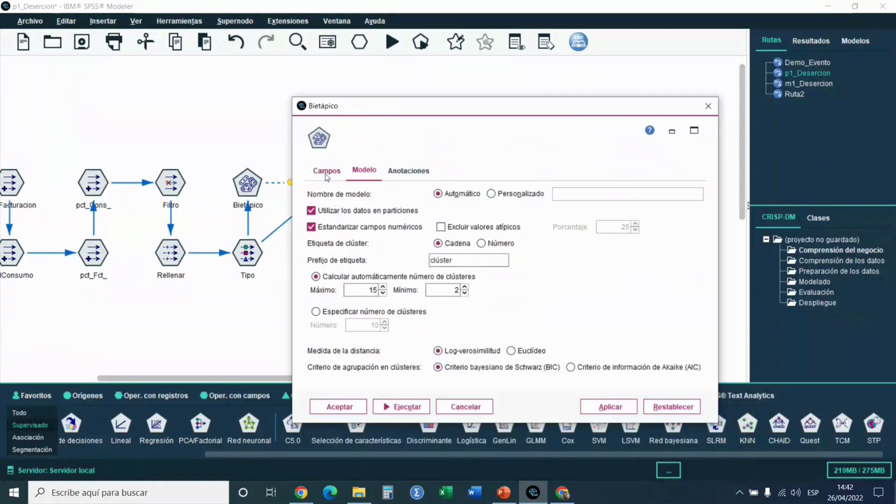
click(326, 173)
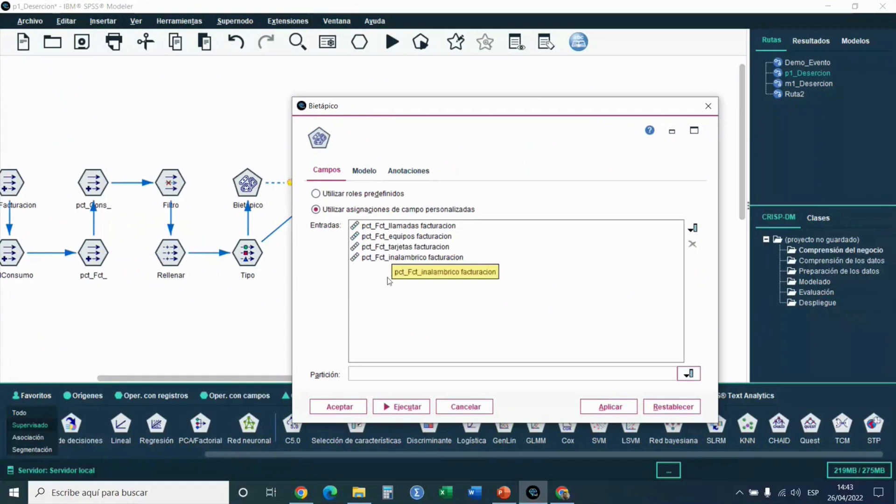
Step: Close the billing Bietápico node, review the input fields of the Bietápico node behind Segmentación Consumo, and close it
click(353, 410)
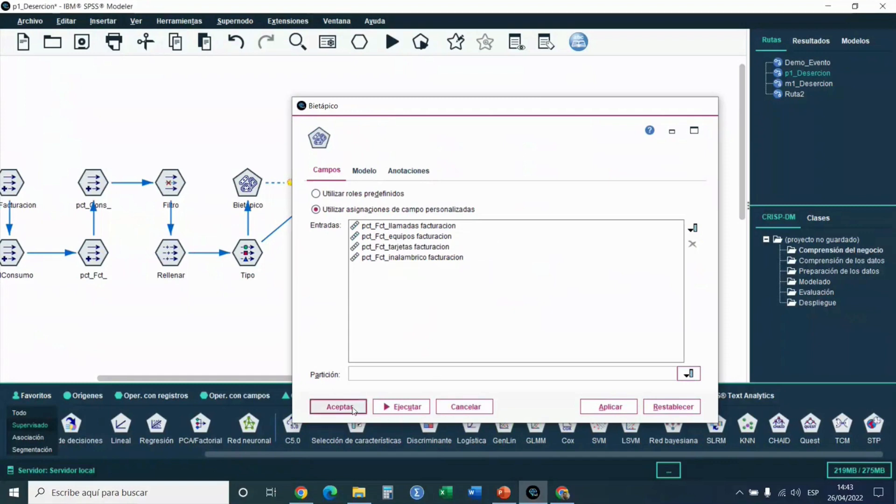
click(402, 255)
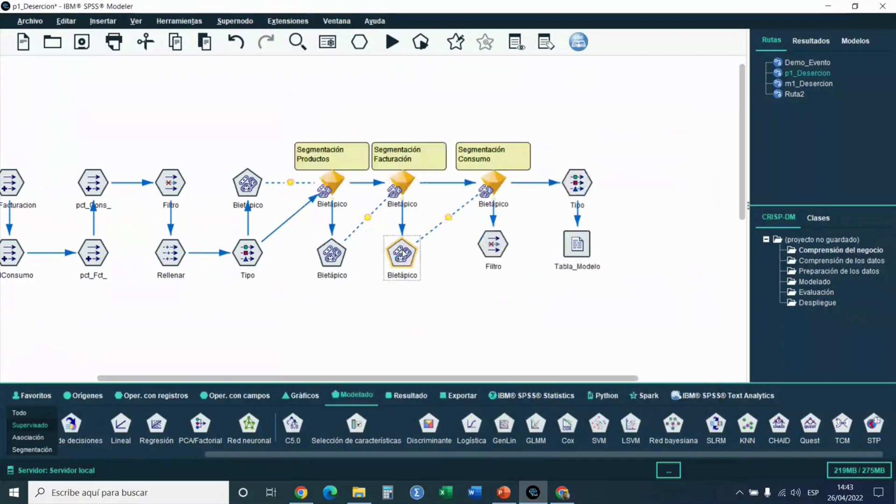
double_click(403, 254)
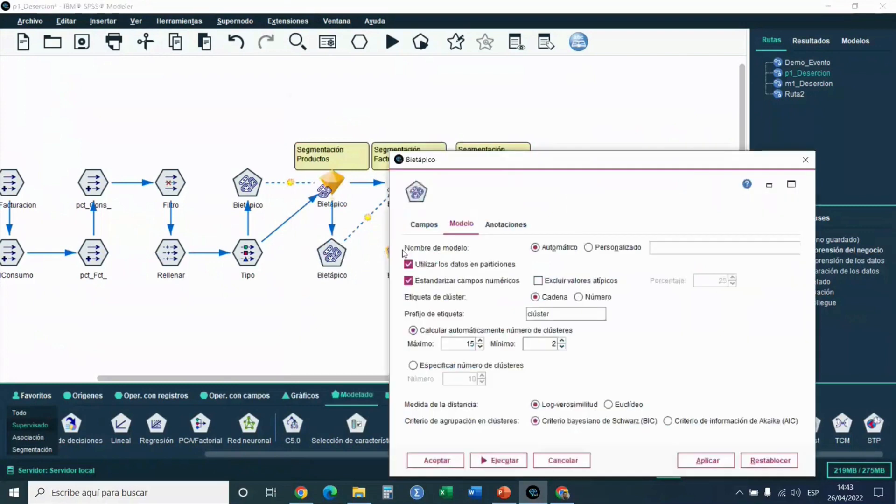
click(424, 225)
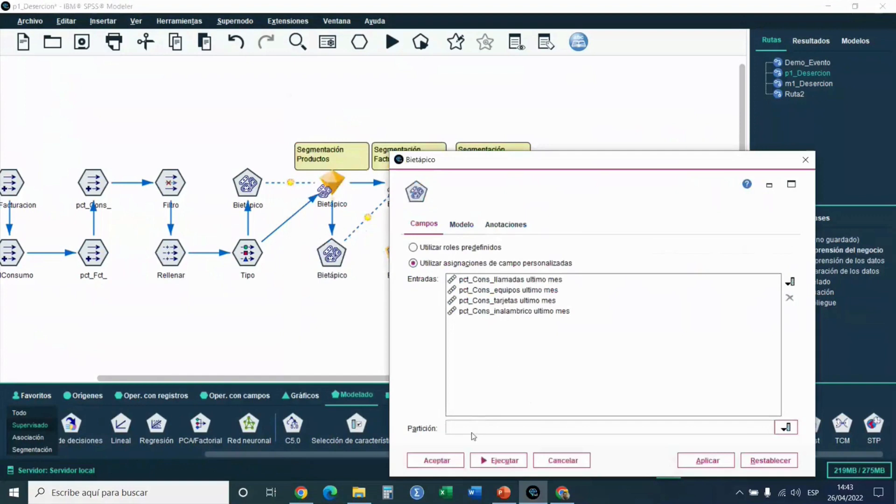
click(444, 462)
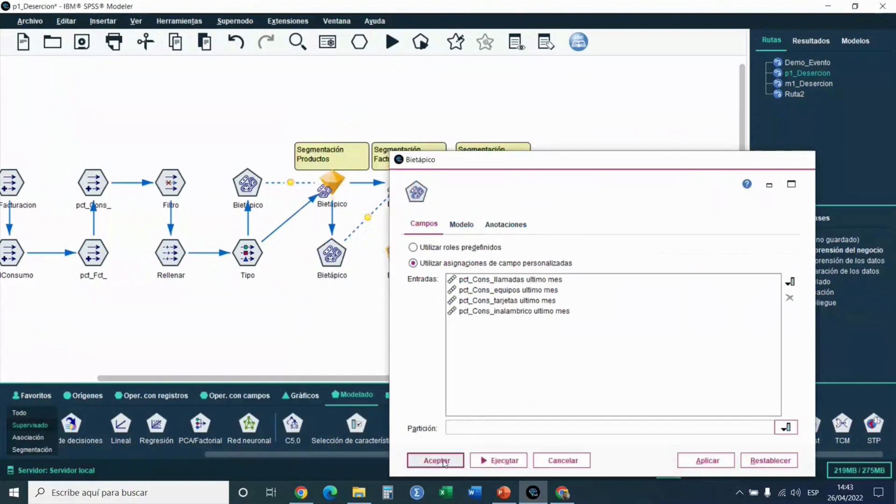
Step: Open the Segmentación Productos model, display its Clústeres view, and widen the cluster table
double_click(334, 184)
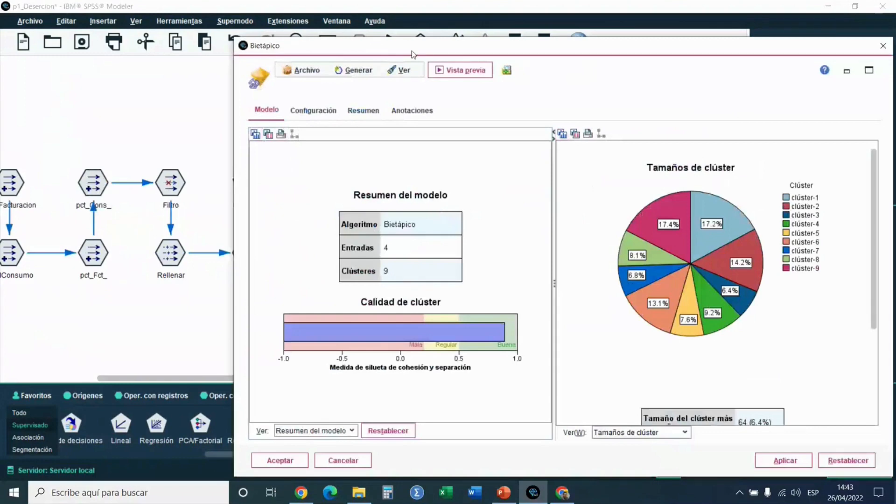
drag(413, 53, 310, 17)
click(214, 394)
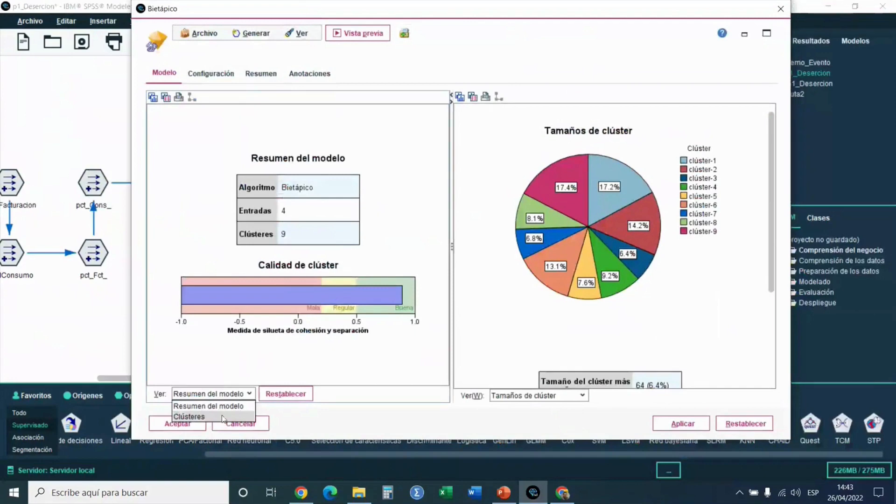
click(201, 417)
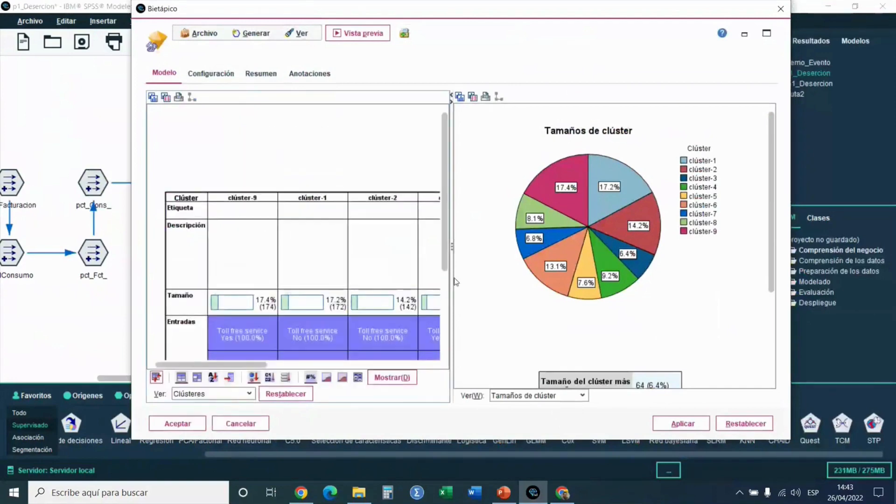
drag(452, 280, 509, 282)
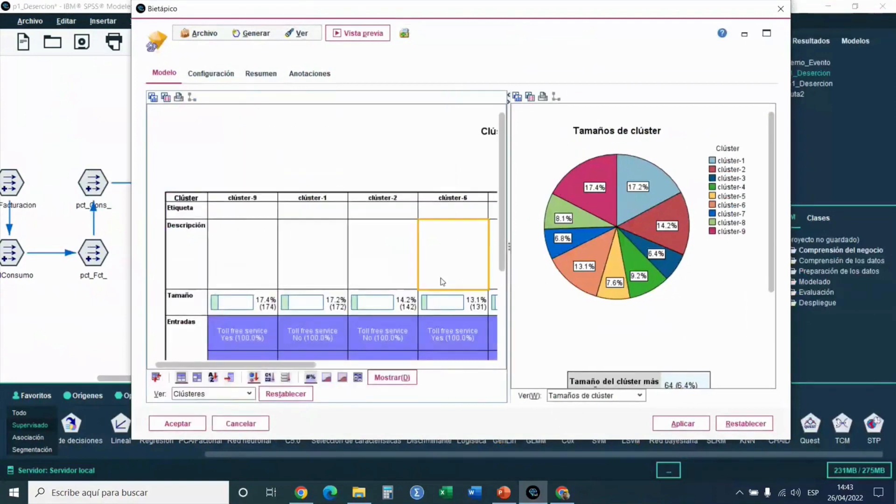
Step: Compare clúster-9, clúster-1, clúster-2 and clúster-6 of the Segmentación Productos model
click(255, 199)
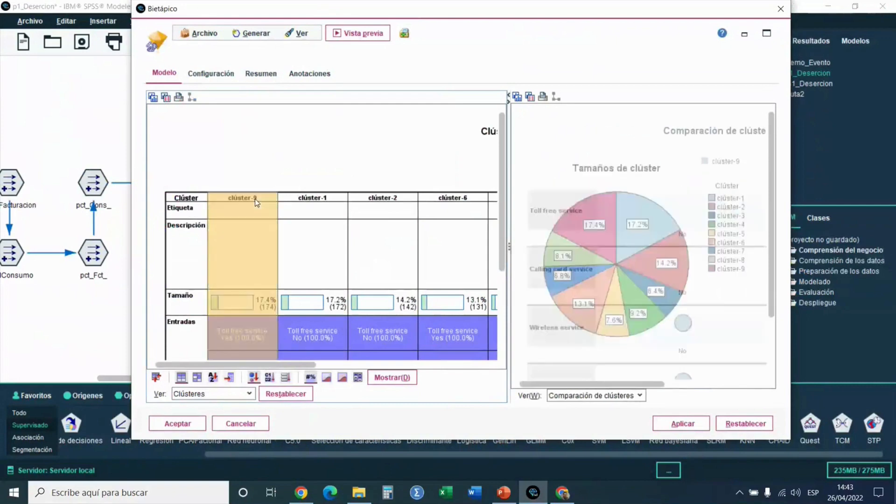
ctrl+click(312, 200)
ctrl+click(383, 199)
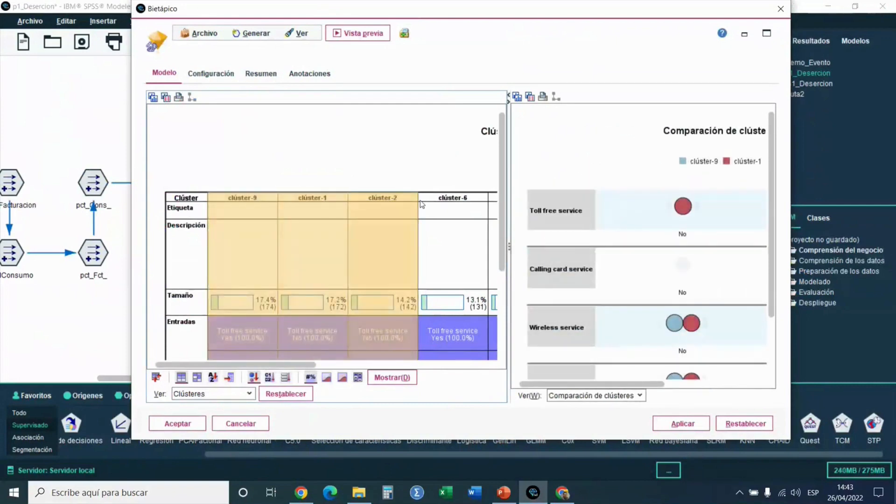
ctrl+click(453, 200)
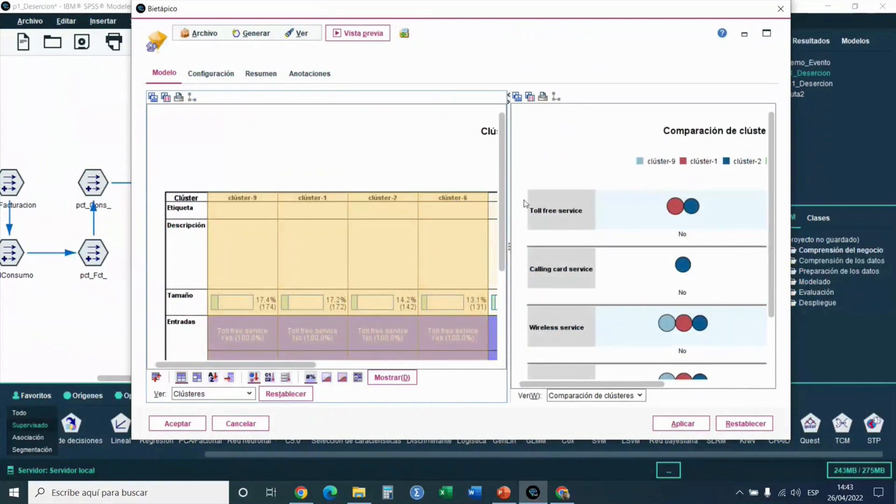
Step: Enlarge the cluster comparison, examine how the four product clusters differ in toll free, calling card, wireless and equipment services, and close the model
drag(792, 261, 867, 258)
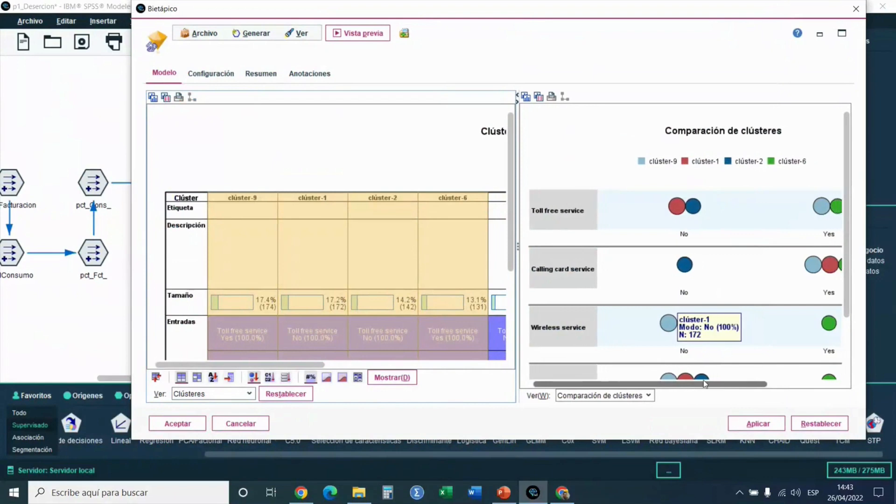
drag(704, 381, 745, 378)
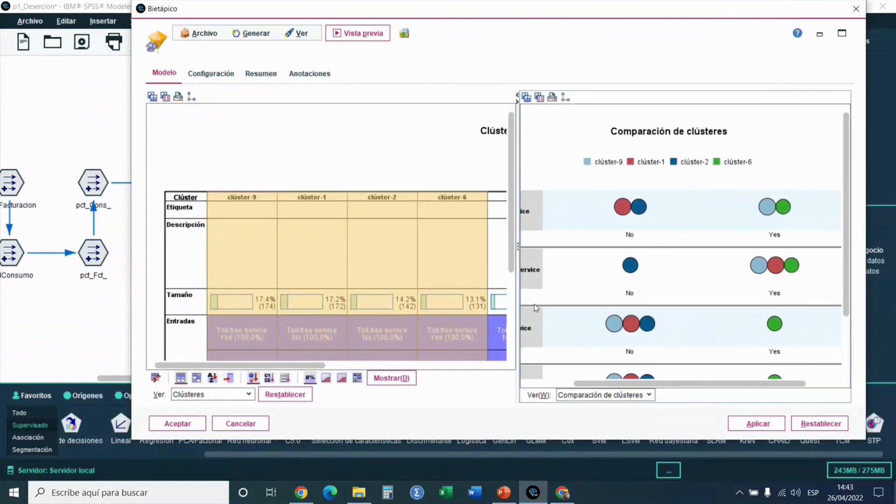
drag(479, 265, 477, 260)
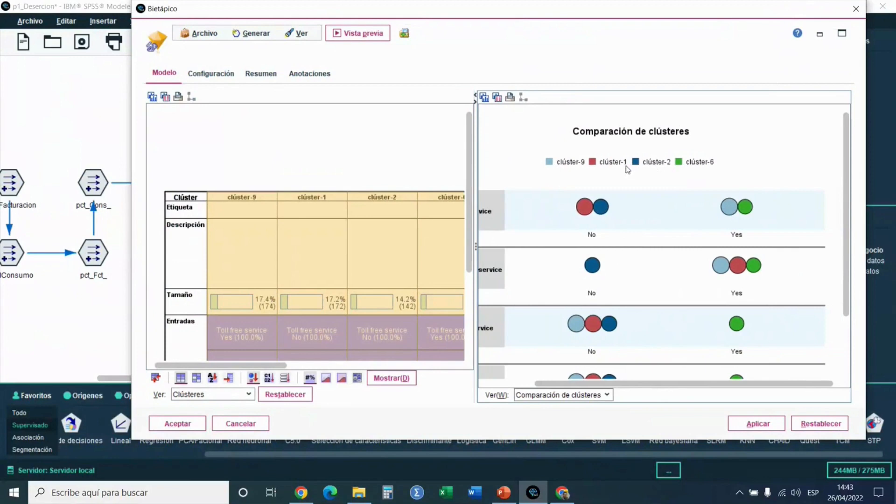
drag(849, 244, 847, 302)
drag(758, 383, 726, 397)
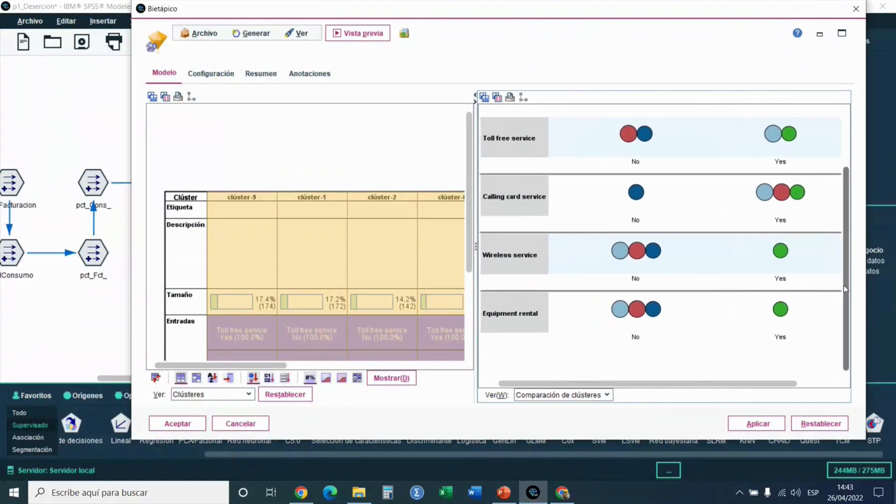
drag(845, 285, 842, 243)
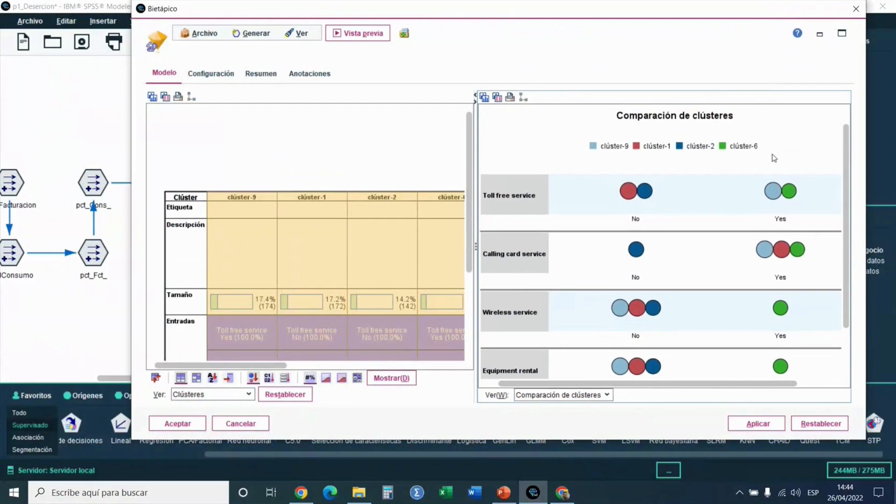
drag(845, 196, 845, 238)
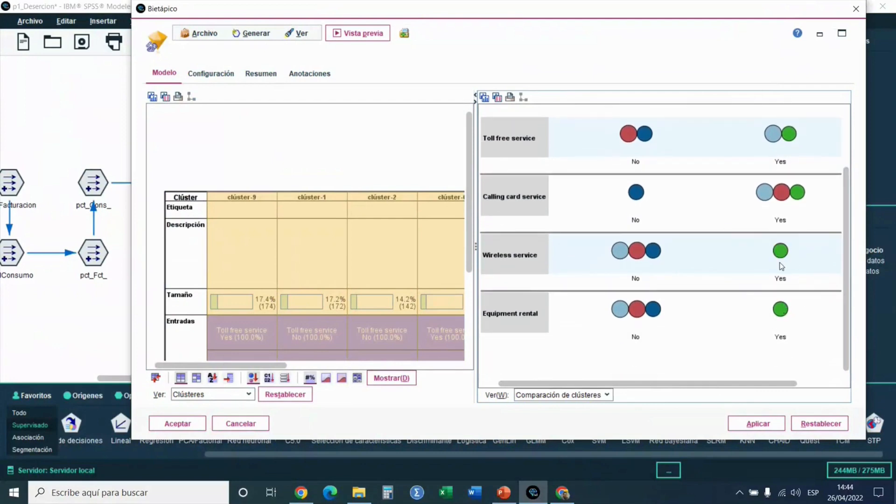
mouse_move(783, 262)
click(170, 424)
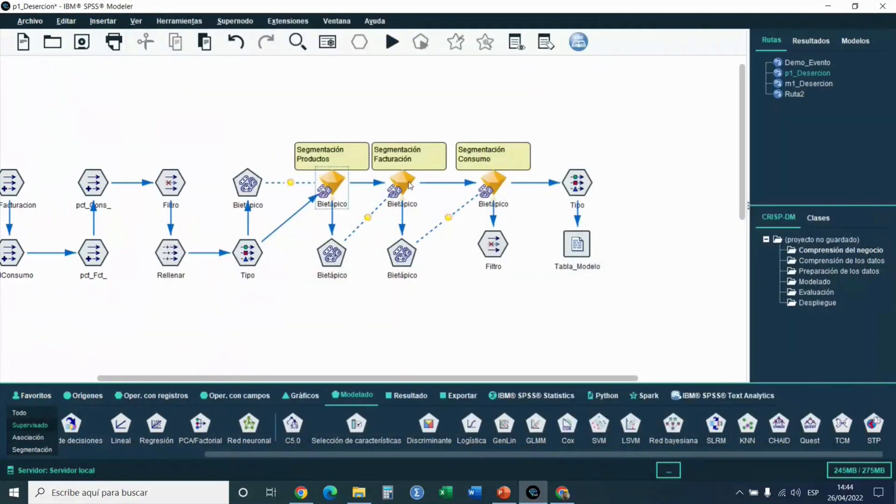
Step: Open the Segmentación Facturación model, display its Clústeres view, and compare clúster-4, clúster-2, clúster-1 and clúster-3
click(409, 187)
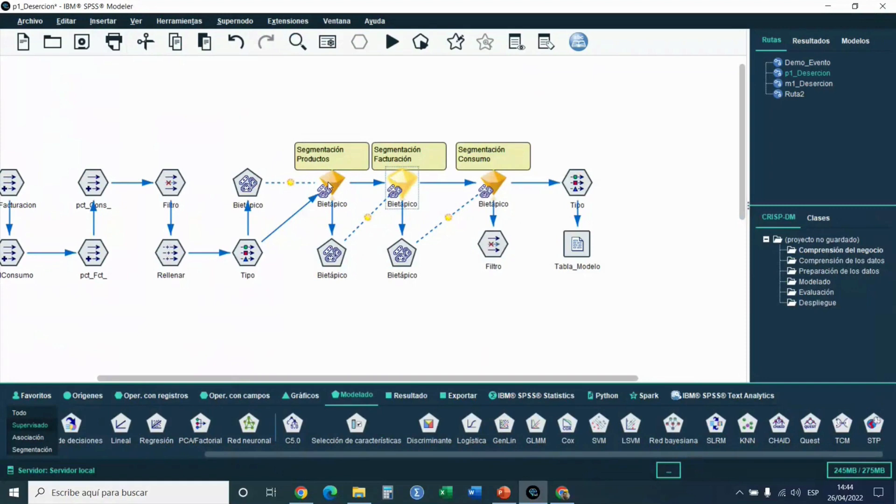
double_click(403, 183)
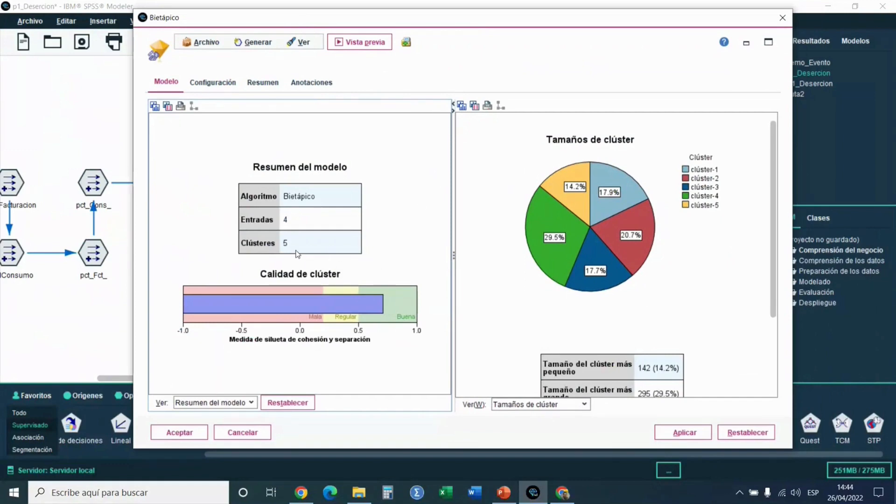
click(224, 402)
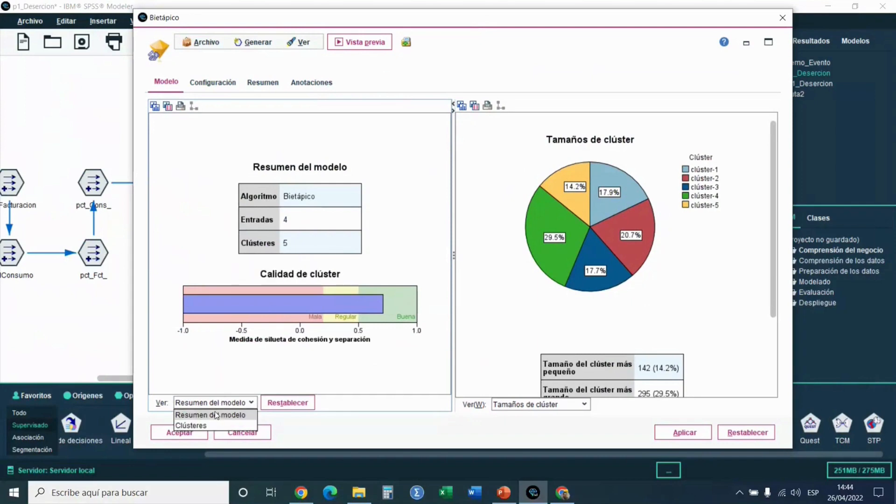
click(212, 426)
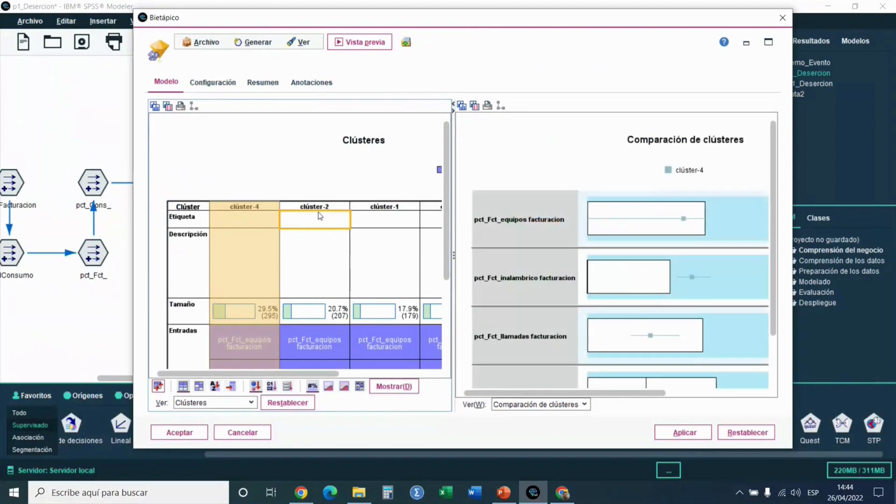
ctrl+click(293, 216)
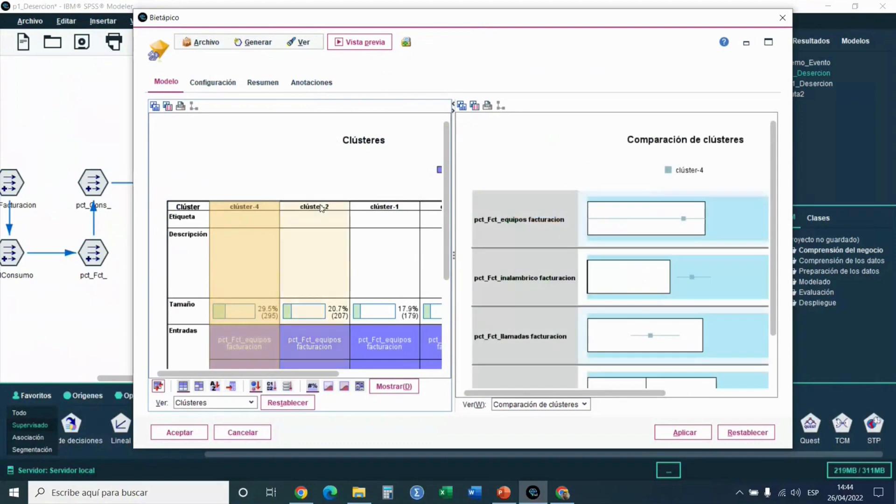
ctrl+click(365, 211)
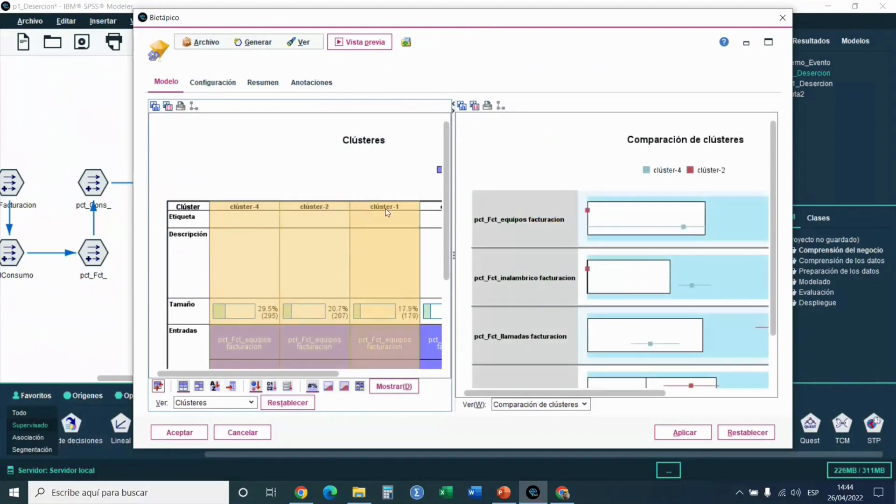
ctrl+click(428, 209)
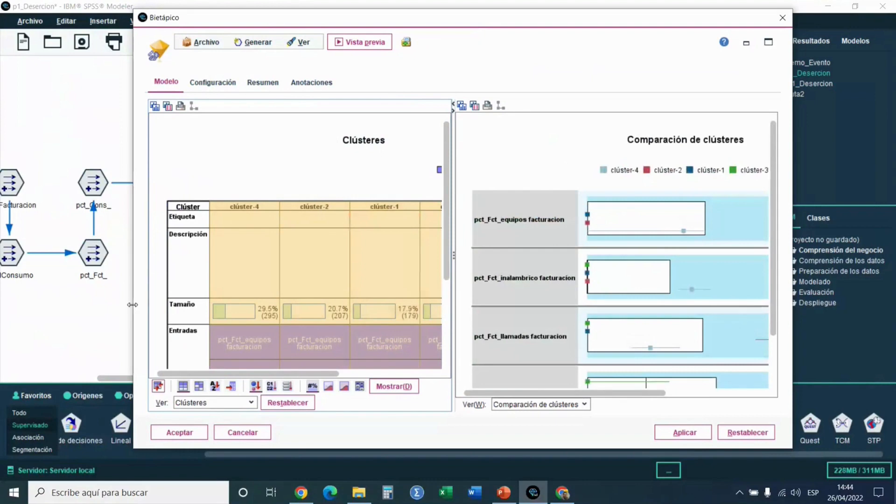
Step: Enlarge the model window, examine how the four clusters differ in the pct_Fct_ billing percentages, and close the model
drag(133, 305, 11, 302)
drag(793, 307, 865, 333)
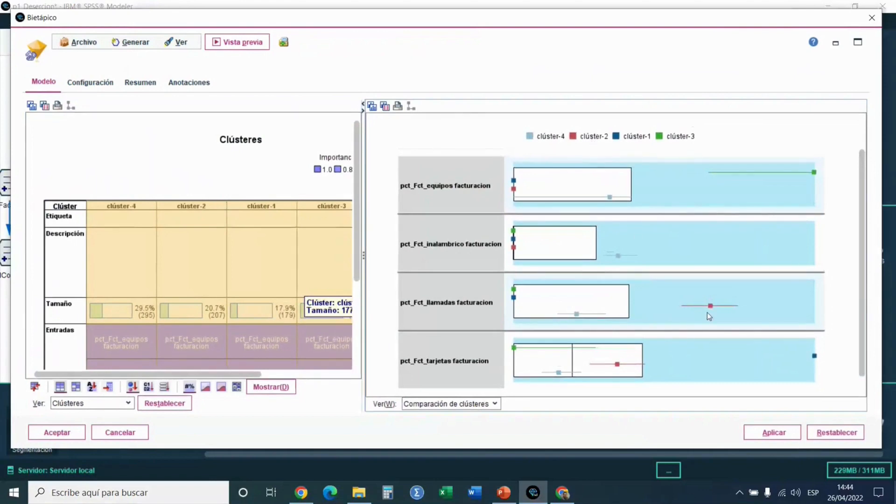
mouse_move(708, 309)
click(870, 15)
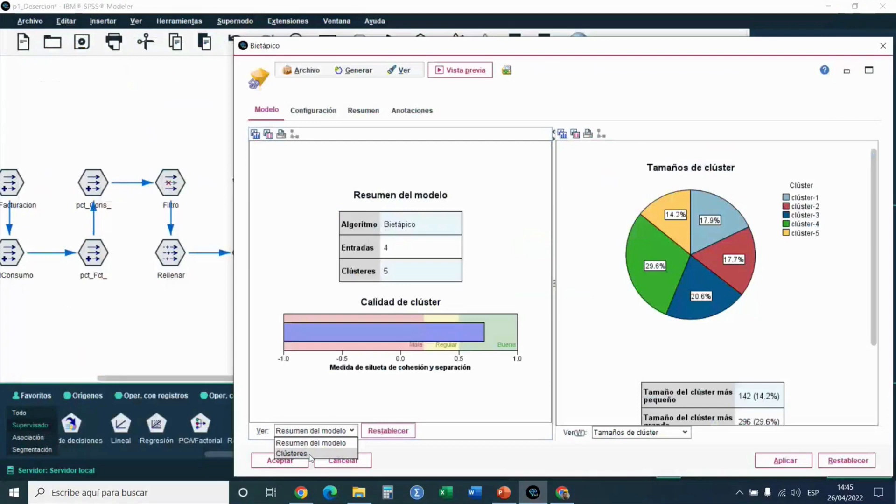
Step: In the Segmentación Consumo model, compare clúster-4, clúster-3, clúster-1 and clúster-2 on the pct_Cons_ consumption percentages, and close the model
click(292, 454)
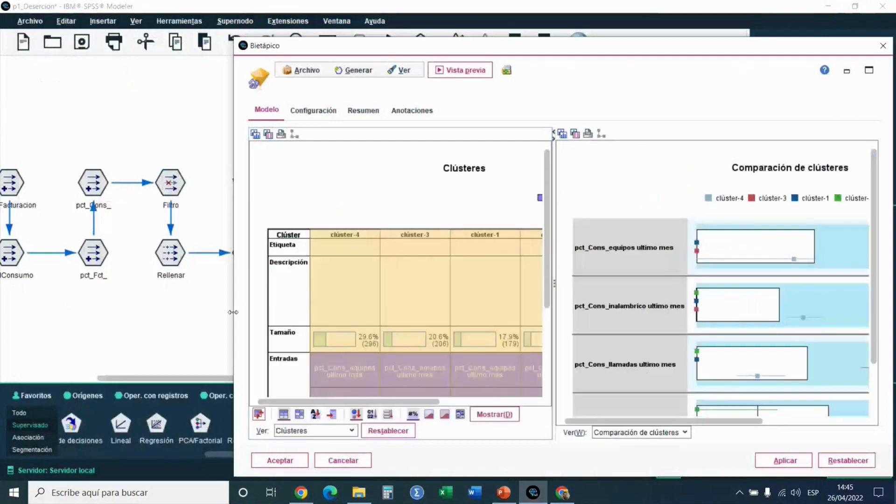
drag(233, 312, 8, 312)
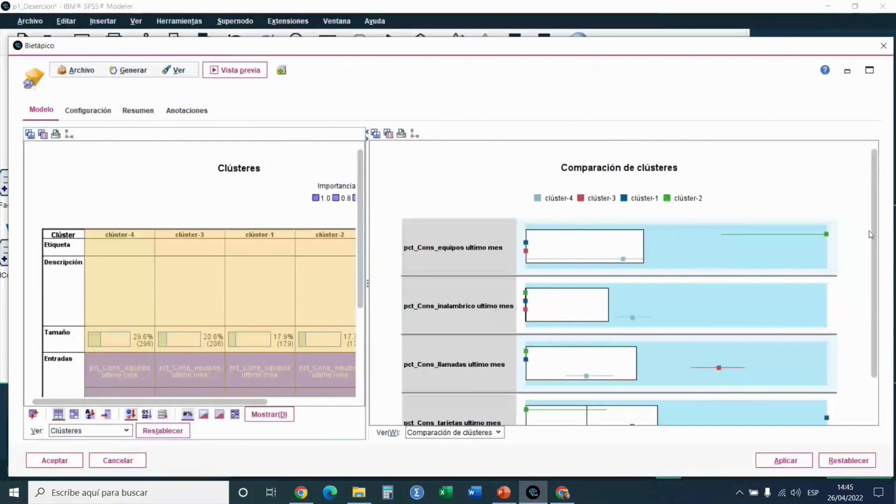
drag(876, 230, 881, 264)
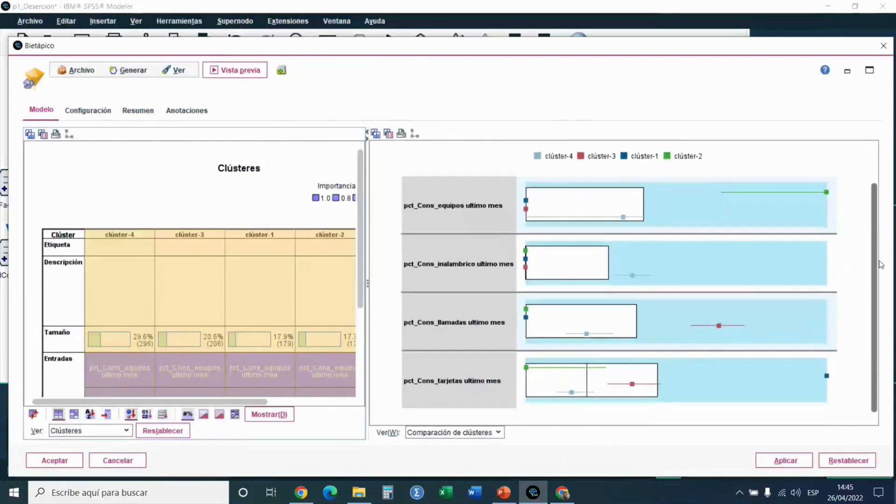
mouse_move(829, 198)
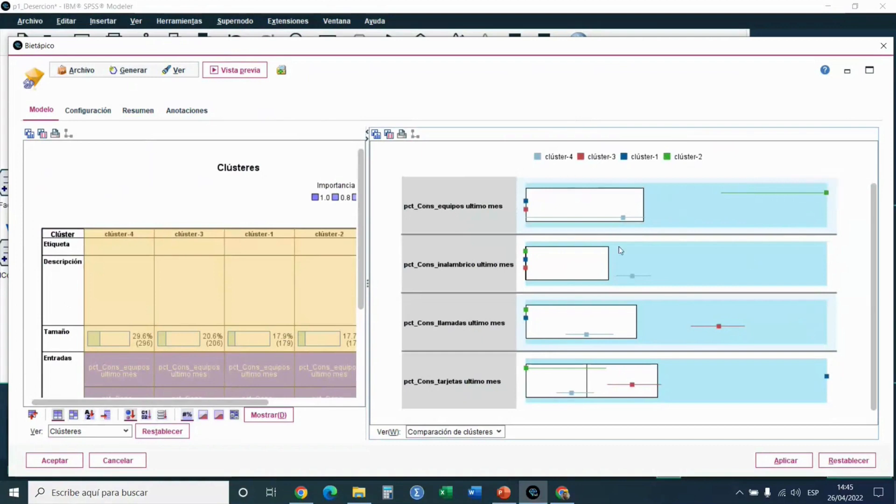
mouse_move(633, 278)
click(882, 50)
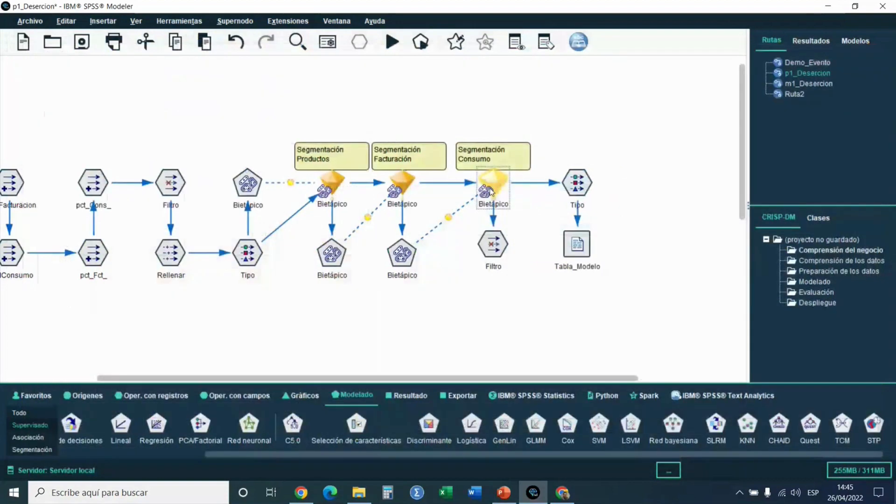
click(578, 245)
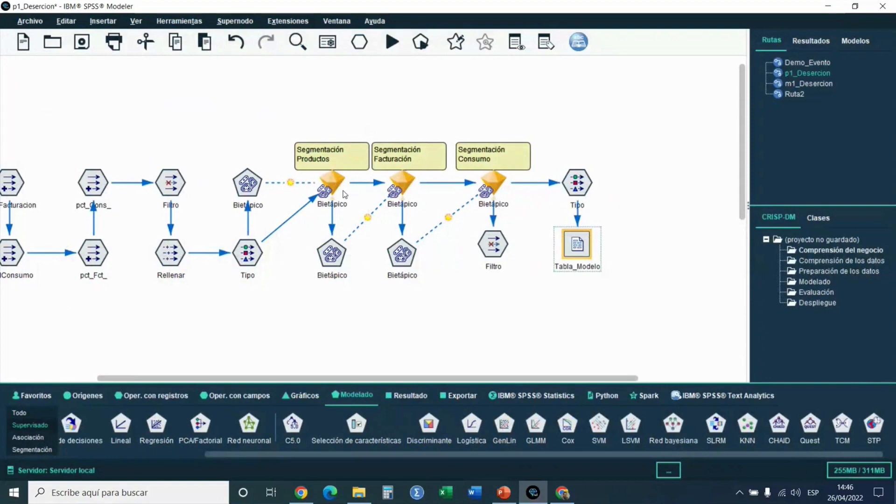
click(596, 194)
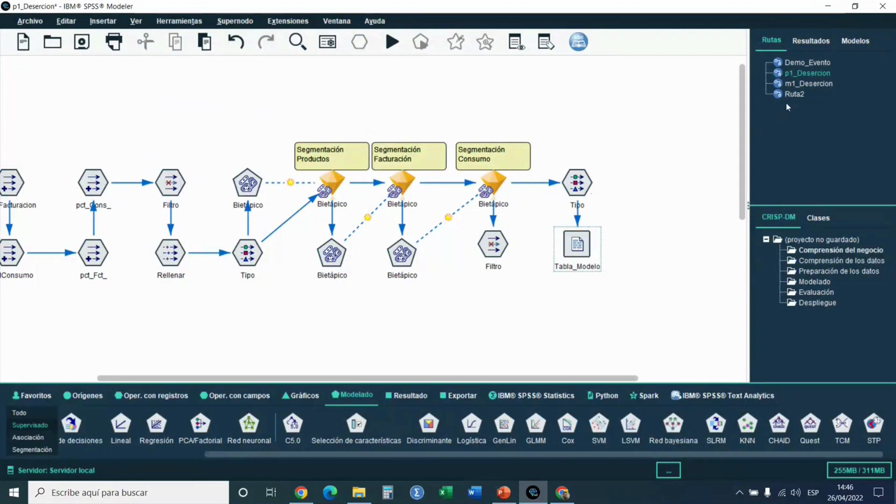
Step: Switch to the m1_Desercion stream and set its canvas zoom to 100% (estándar)
click(807, 84)
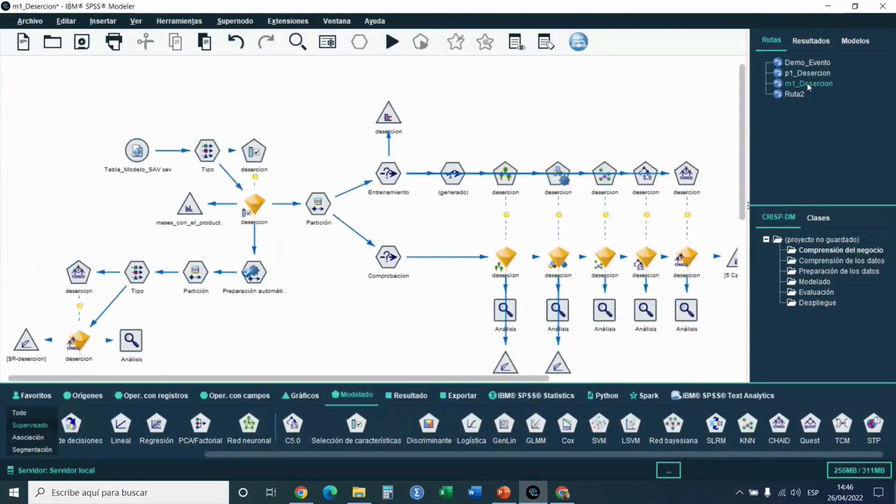
right_click(509, 103)
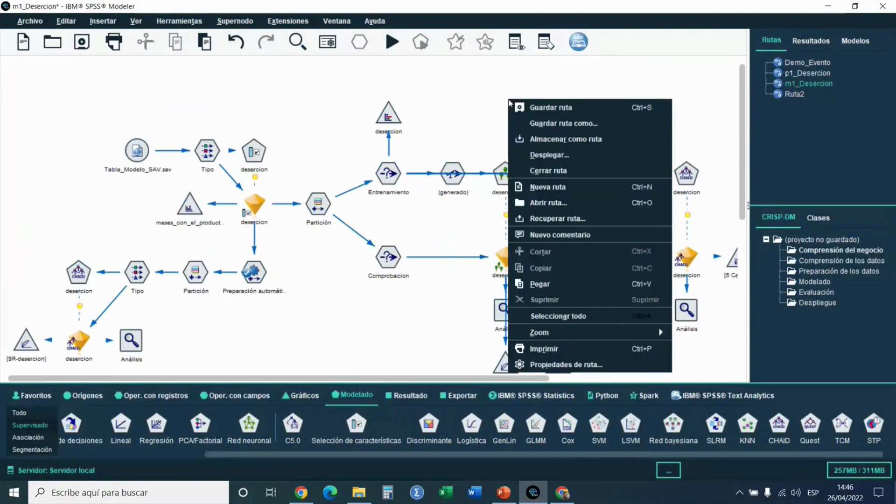
mouse_move(656, 333)
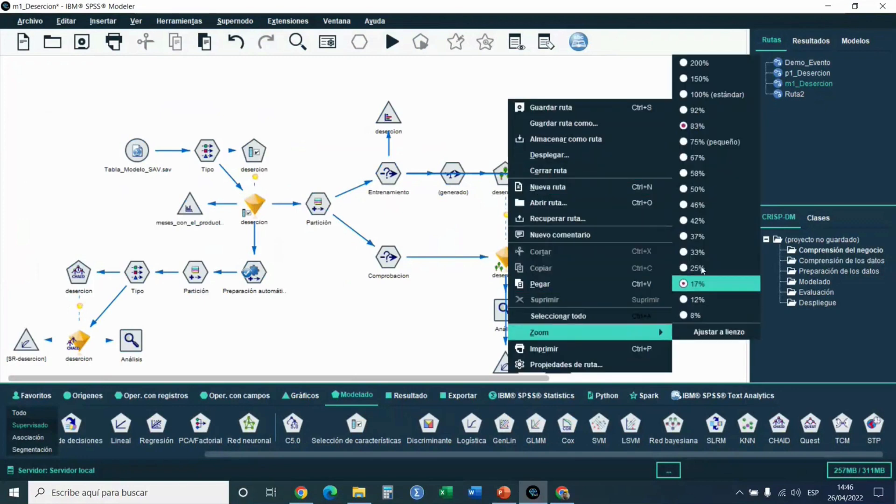
click(700, 94)
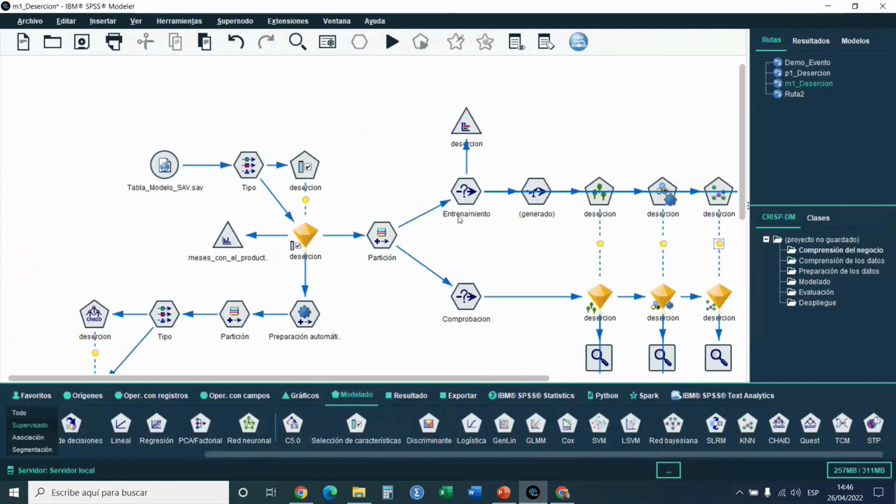
Step: Preview the Tabla_Modelo_SAV.sav source data across to the Segm_Producto, Segm_Facturacion and Segm_Consumo fields, and close the preview and node
drag(172, 174, 131, 173)
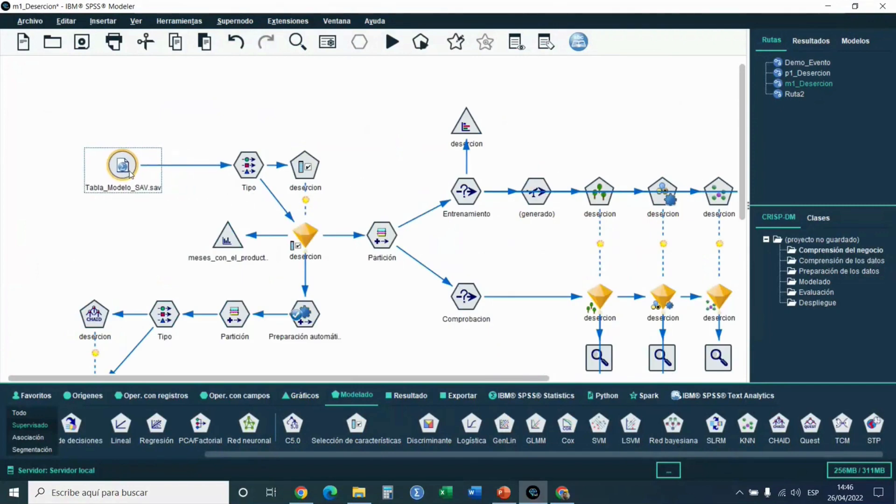
double_click(130, 174)
drag(210, 159, 236, 119)
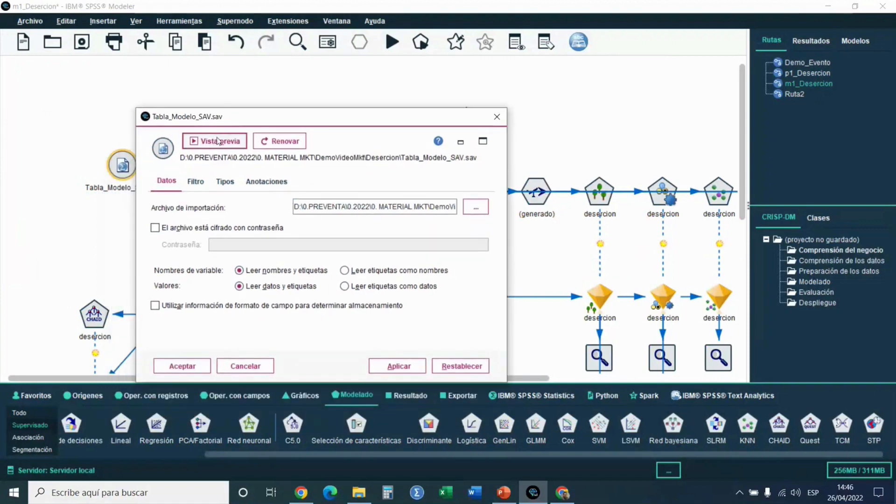
click(217, 141)
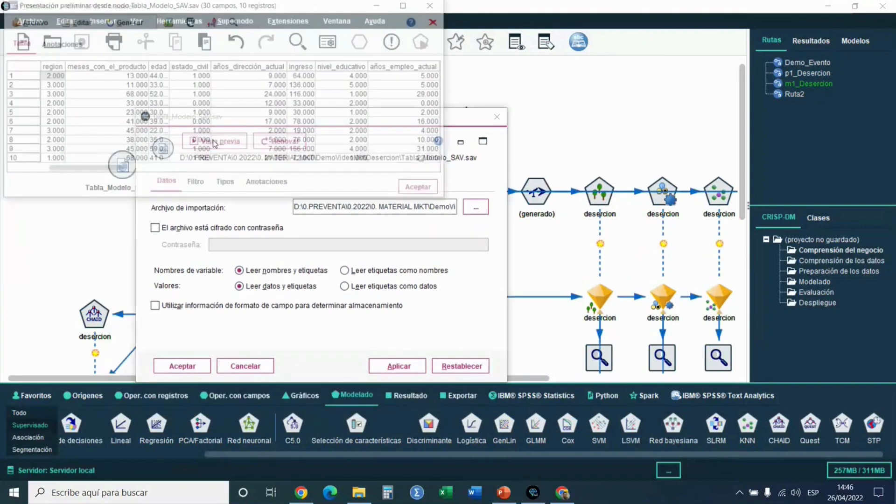
drag(96, 170, 436, 178)
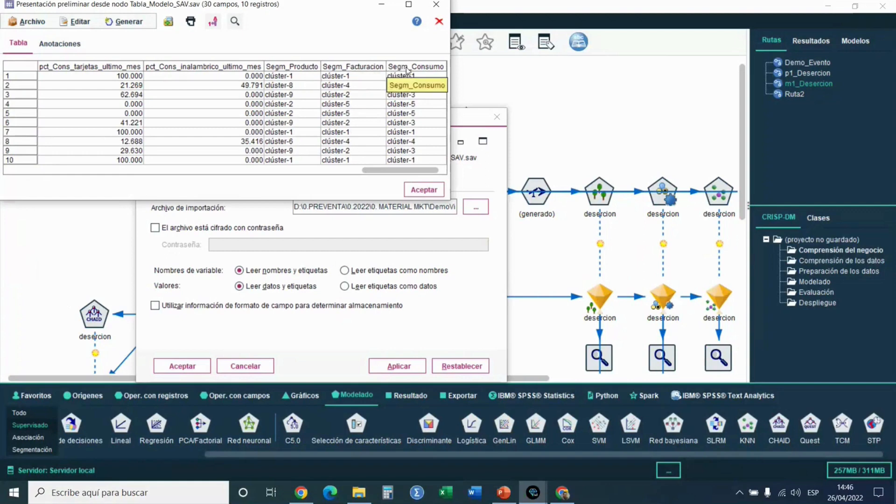
click(424, 190)
click(182, 366)
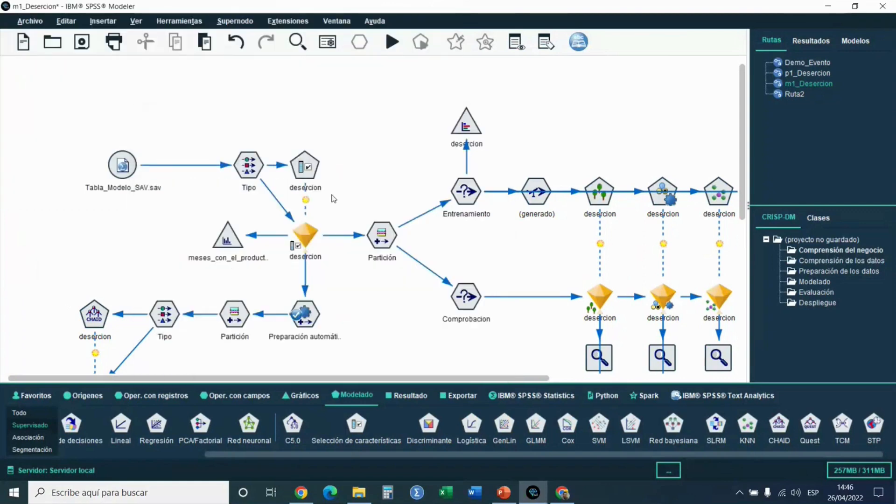
Step: Open the desercion feature selection model, enlarge it to read the full field names, examine the ranking of predictors by importance, and close it
scroll(373, 167, down, 3)
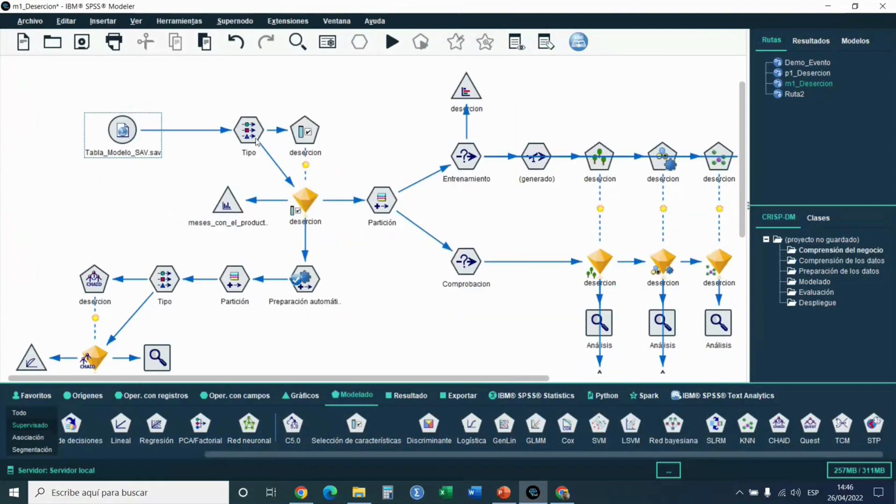
drag(251, 138, 237, 139)
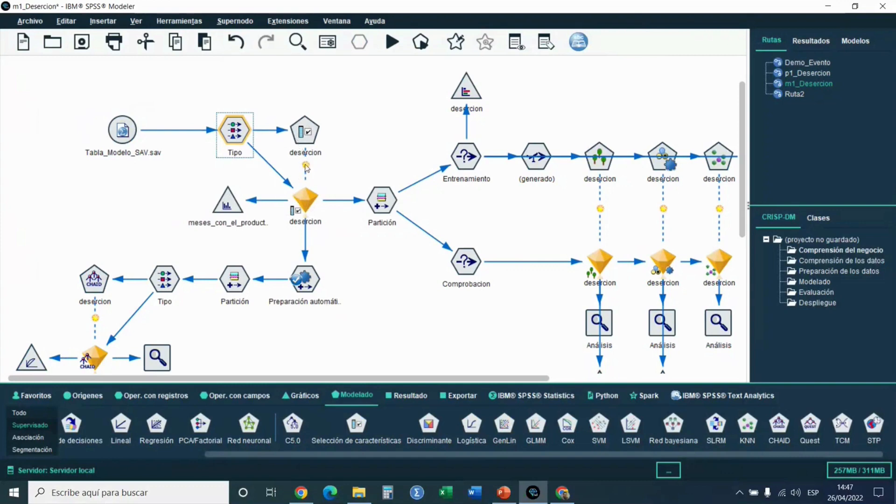
click(308, 202)
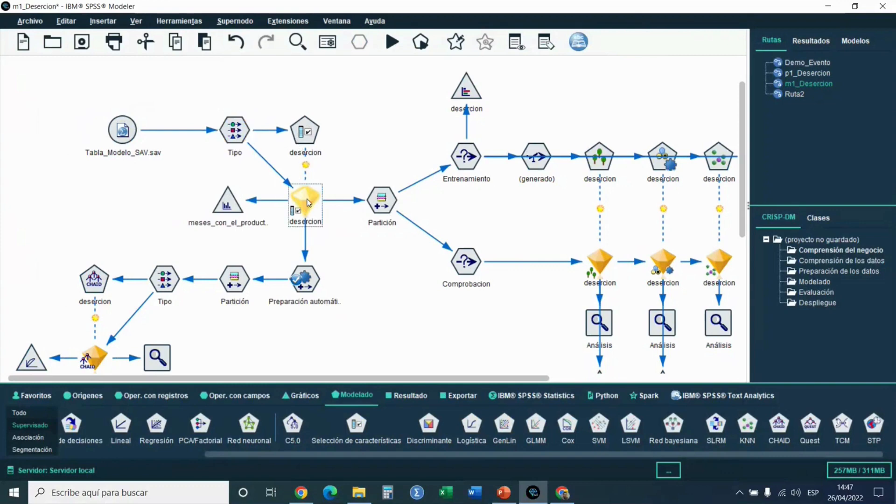
double_click(308, 201)
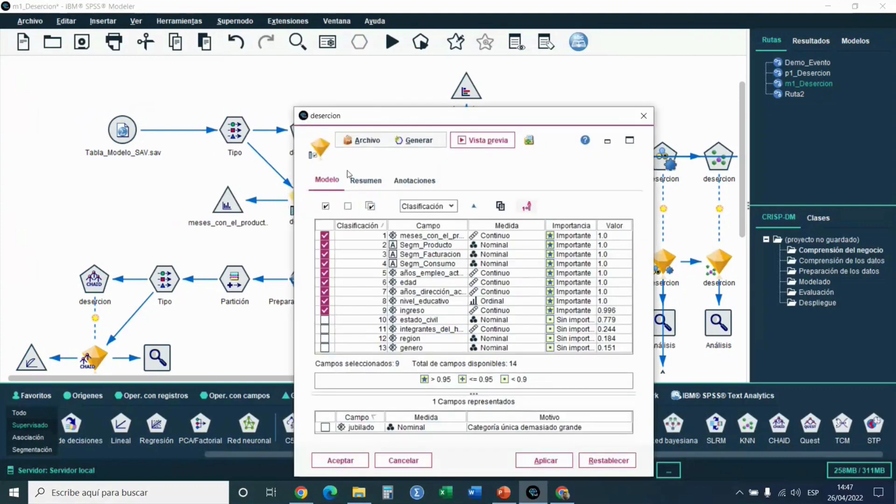
drag(376, 108, 375, 22)
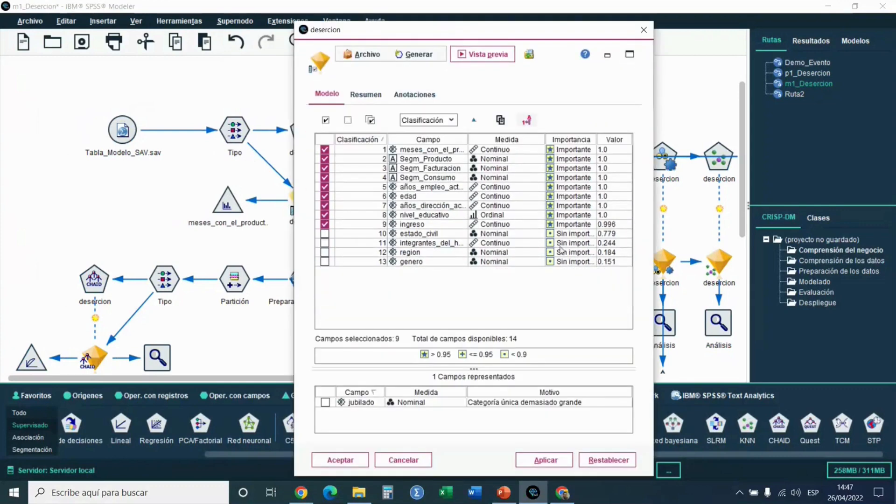
drag(654, 297, 714, 299)
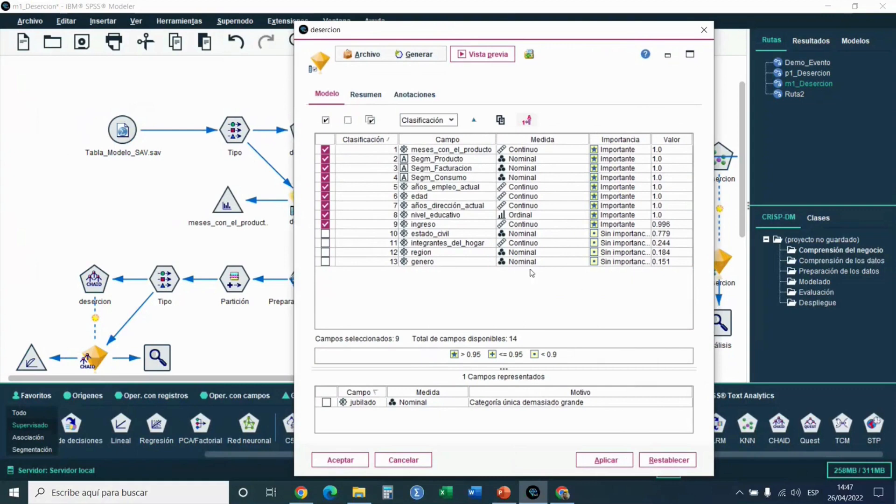
drag(496, 139, 503, 139)
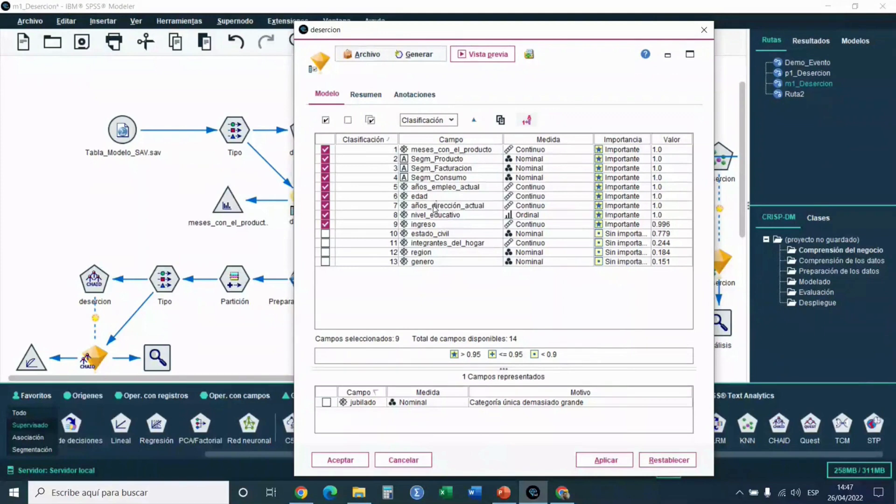
click(346, 461)
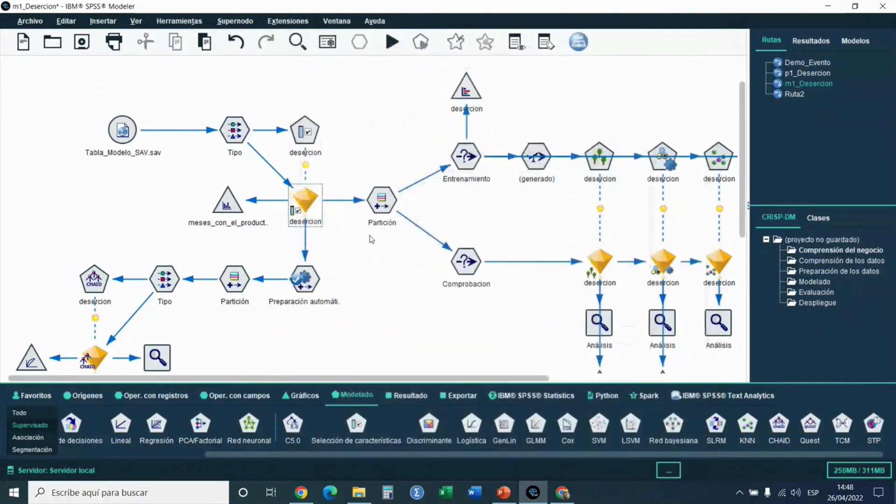
Step: Review the training and testing partition sizes in the Partición node that precedes Entrenamiento and Comprobacion, and close it
click(372, 213)
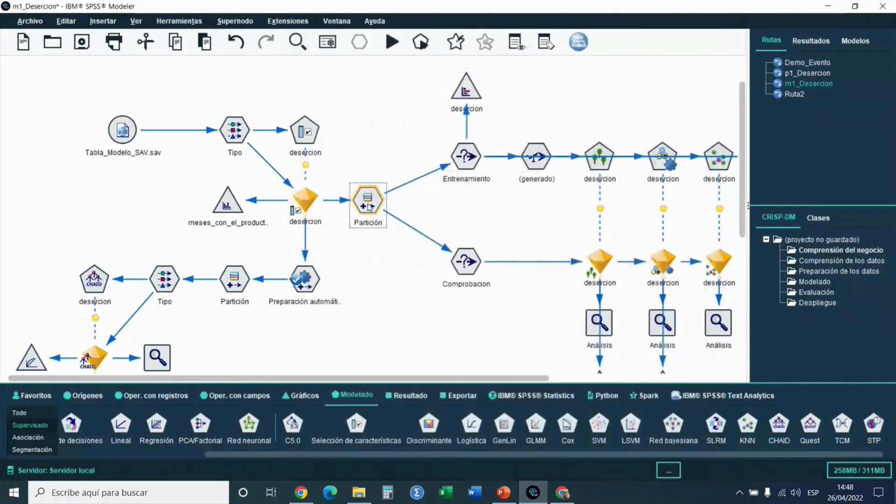
double_click(369, 208)
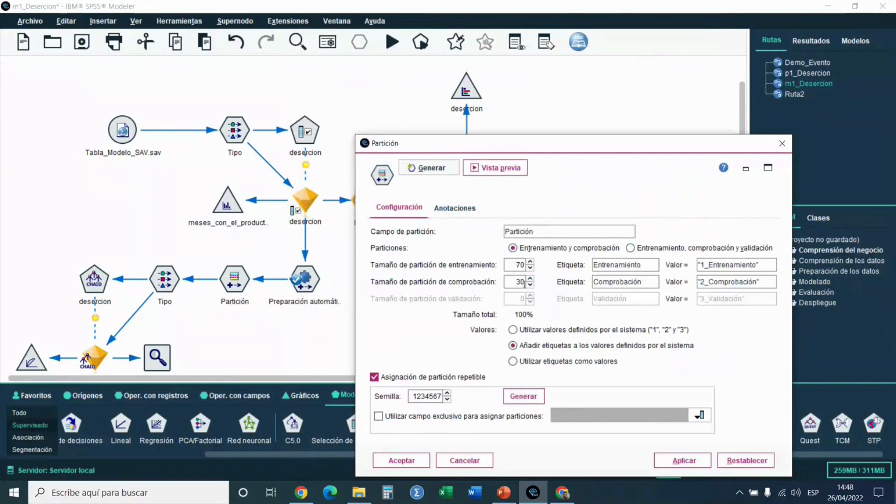
click(409, 460)
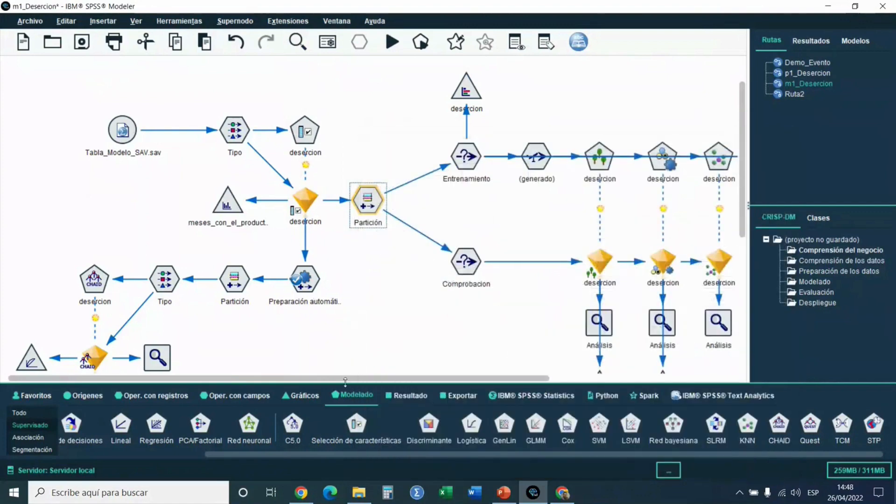
Step: Run the desercion distribution graph attached to the Entrenamiento node, and shrink and reposition its output window beside the stream
drag(346, 379, 437, 379)
click(352, 171)
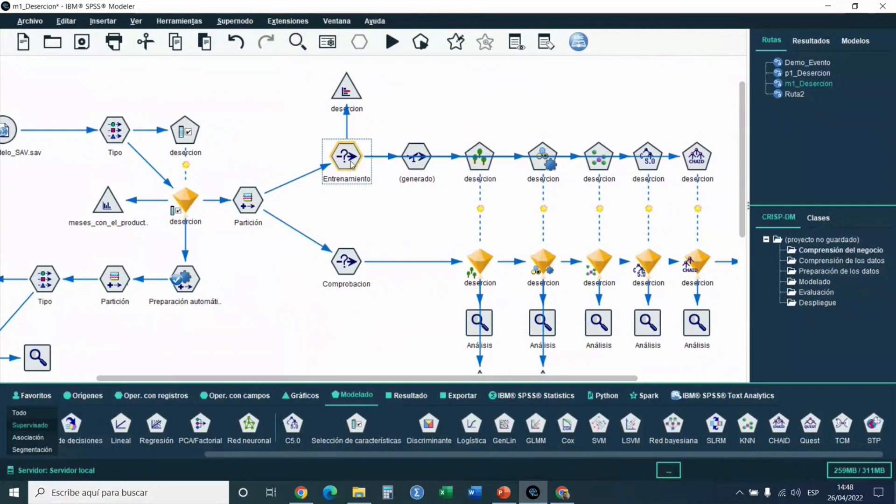
click(349, 91)
drag(349, 91, 350, 83)
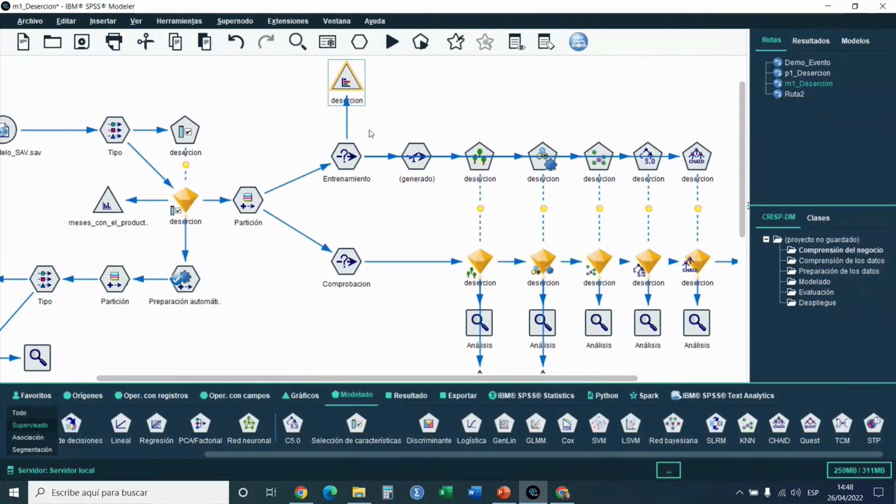
click(418, 45)
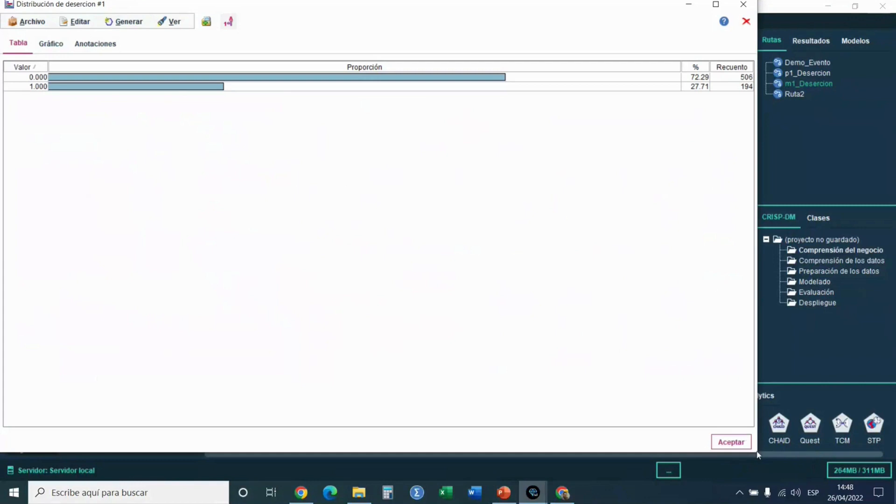
drag(757, 453, 370, 261)
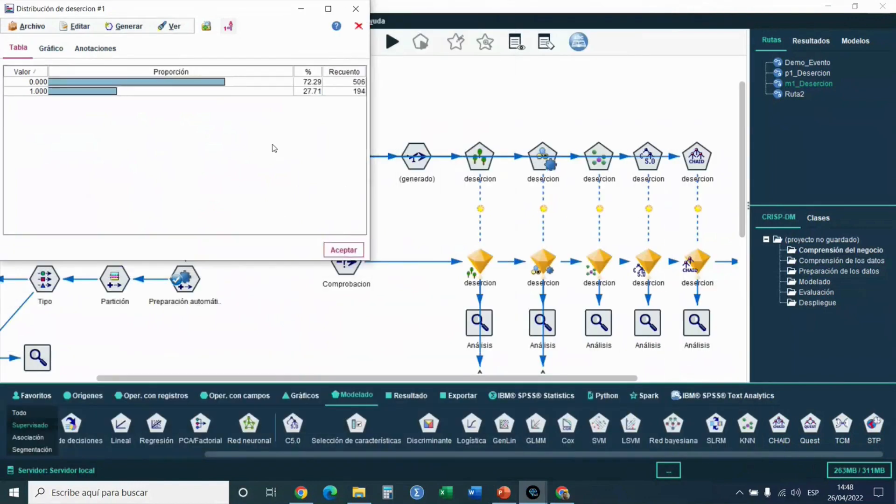
drag(177, 10, 222, 131)
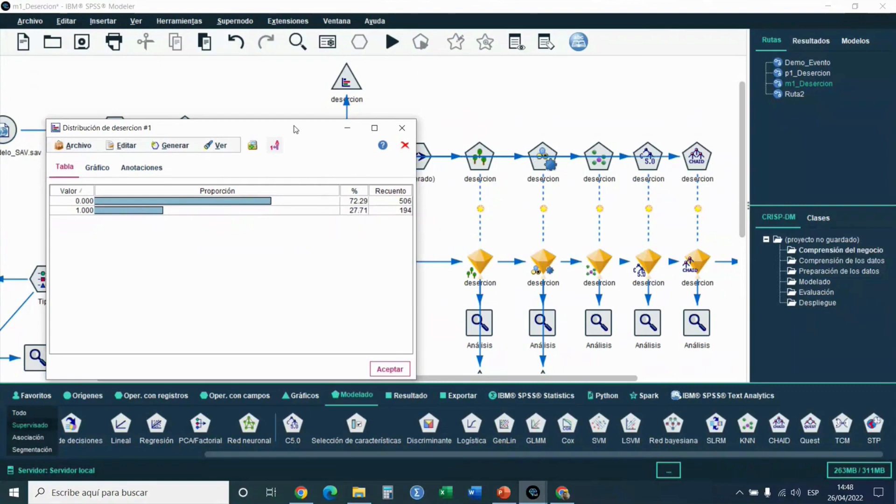
drag(296, 130, 296, 105)
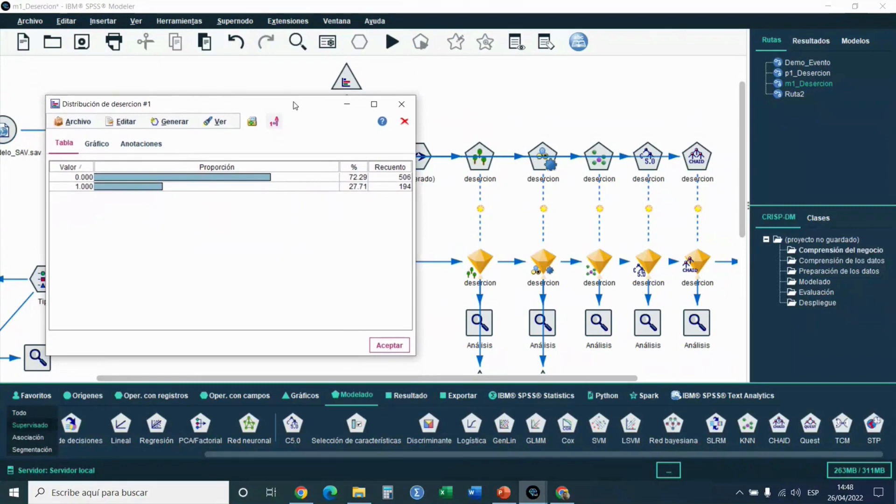
drag(293, 106, 288, 110)
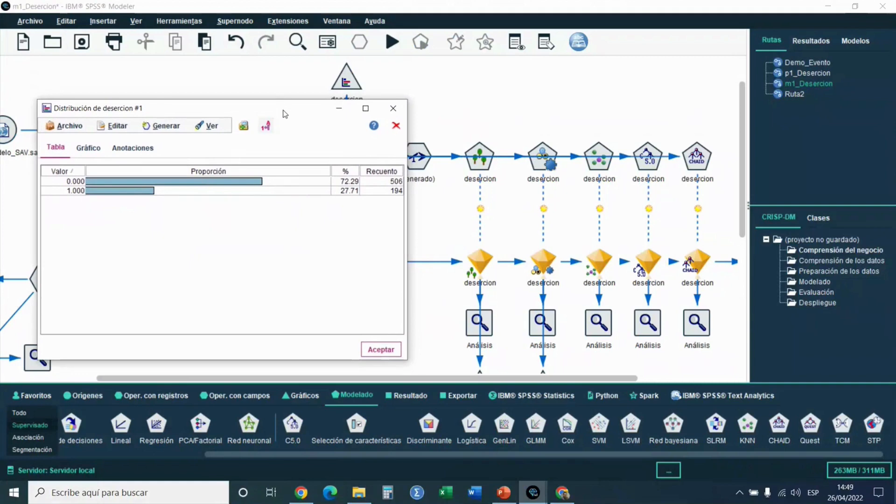
drag(286, 110, 286, 92)
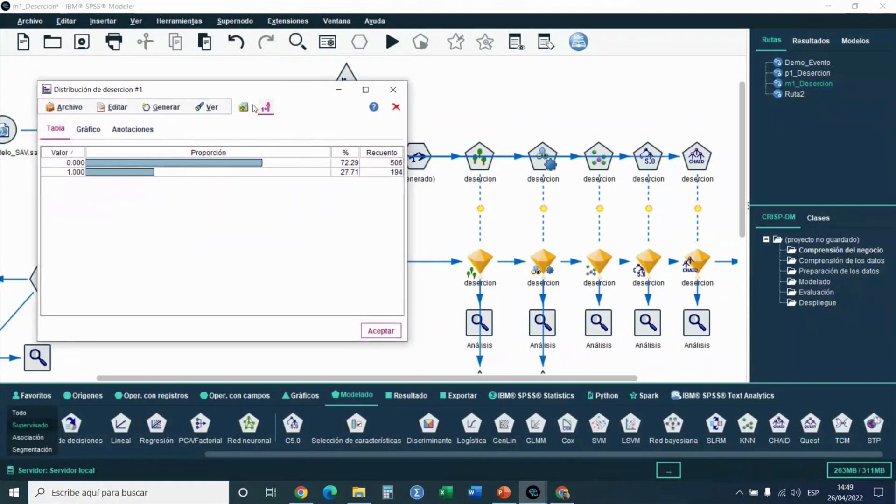
Step: Generate a Nodo Equilibrar (aumentar) from the desercion distribution, close the output, and place the new node above the existing (generado) node
click(166, 108)
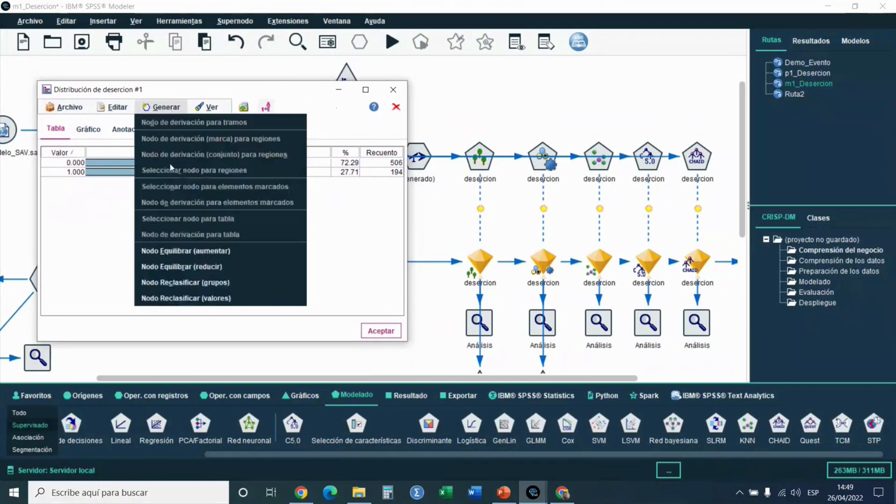
click(174, 252)
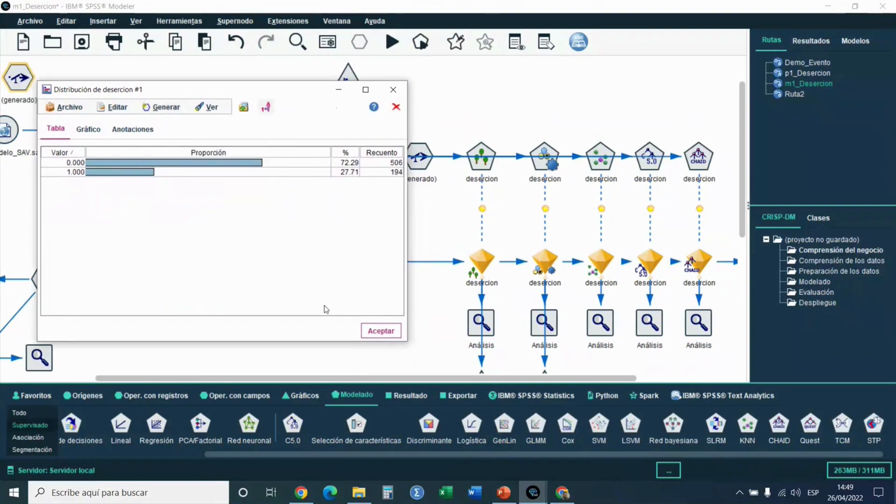
click(374, 331)
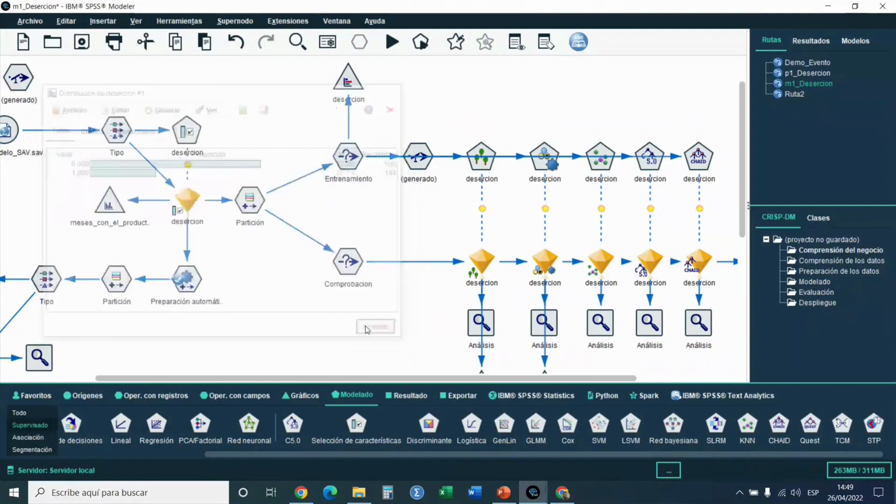
drag(26, 78, 428, 87)
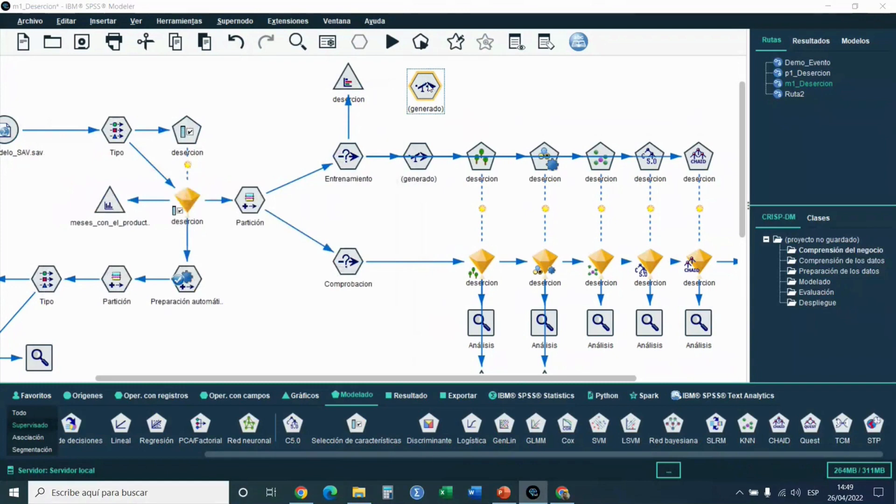
Step: Examine the balancing factors and desercion conditions in the newly generated balance node, close it, and select the one already connected after Entrenamiento
double_click(428, 87)
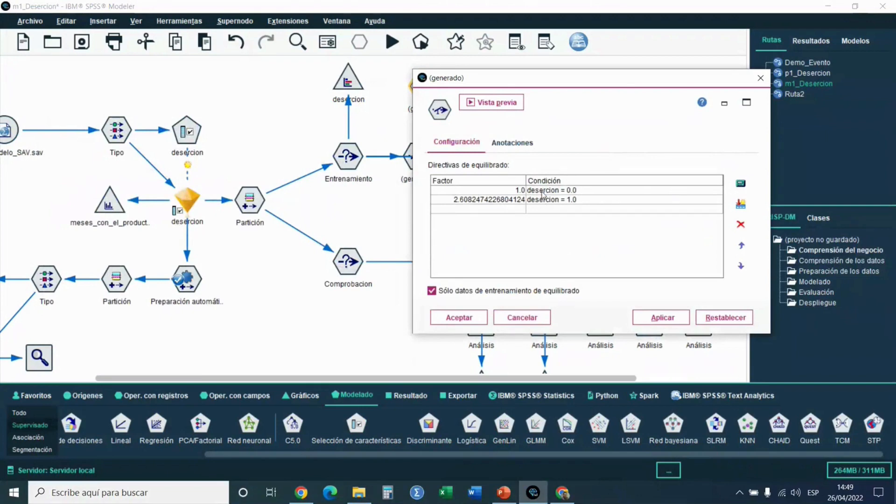
click(478, 323)
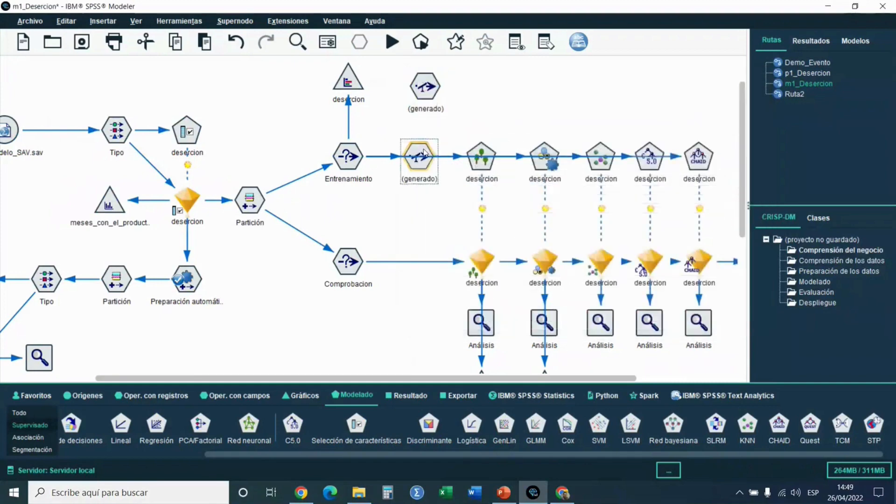
mouse_move(419, 170)
mouse_down()
mouse_move(422, 191)
mouse_move(419, 161)
mouse_up()
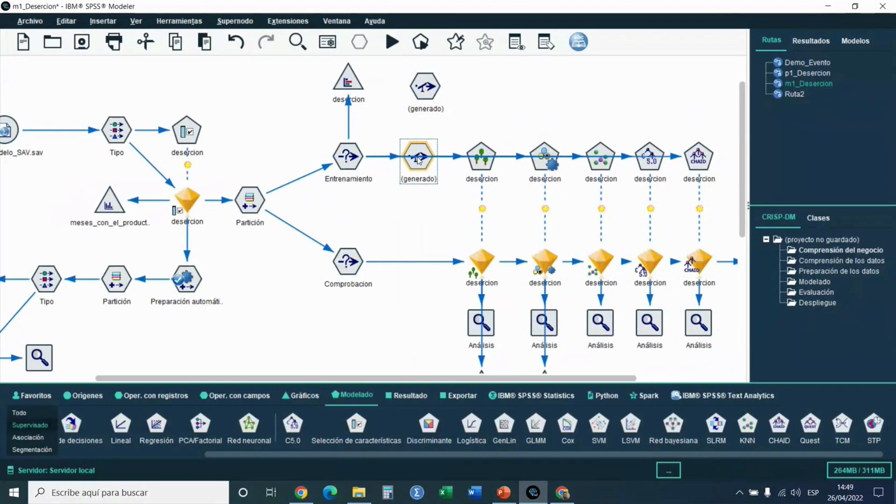
Step: Review the target and predictor fields of the first desercion modeling node after the balance node, and close its settings
drag(540, 165, 543, 163)
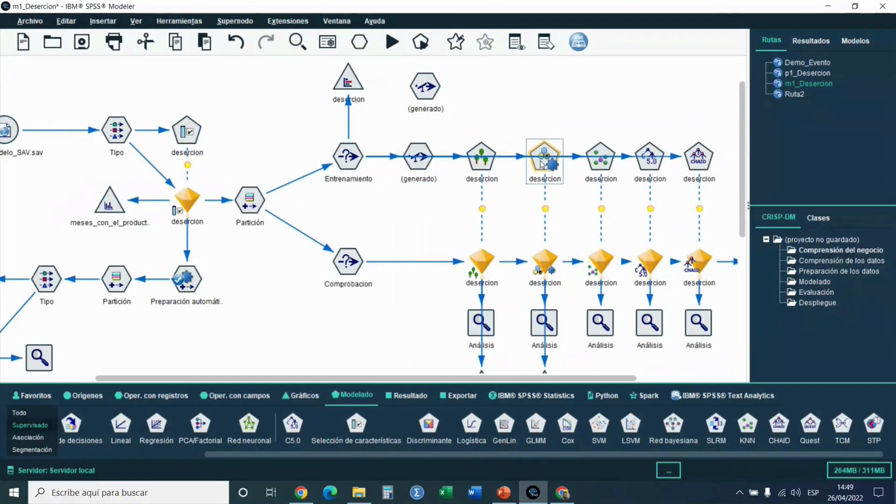
click(488, 169)
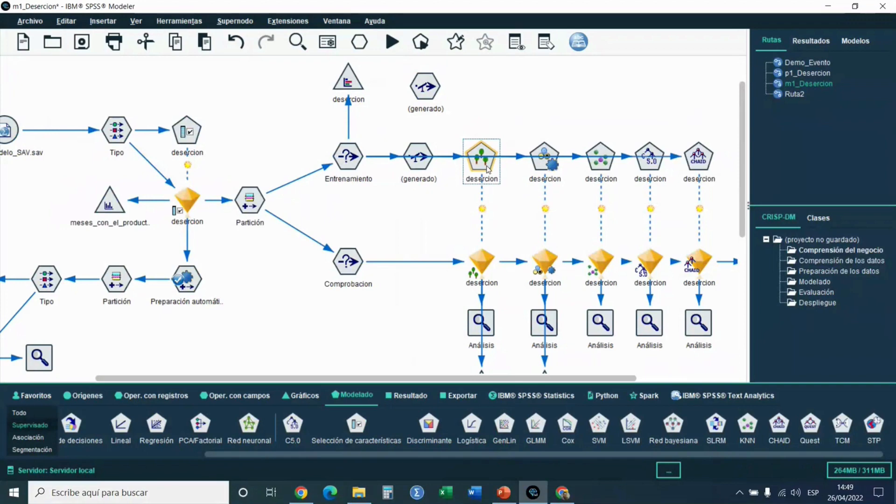
drag(544, 173, 545, 171)
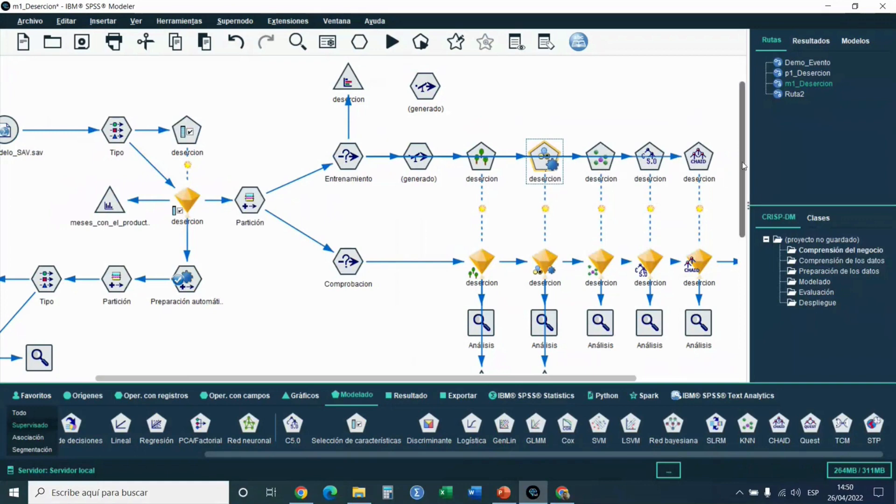
drag(744, 166, 746, 187)
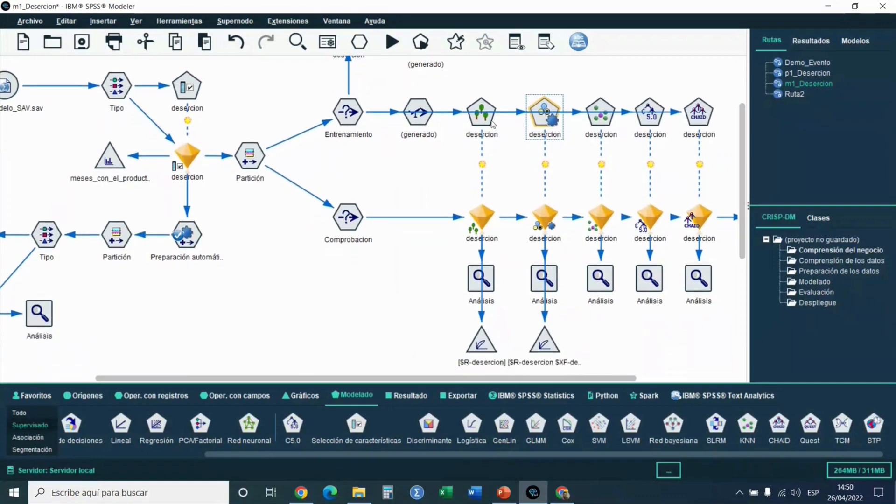
click(484, 123)
double_click(483, 117)
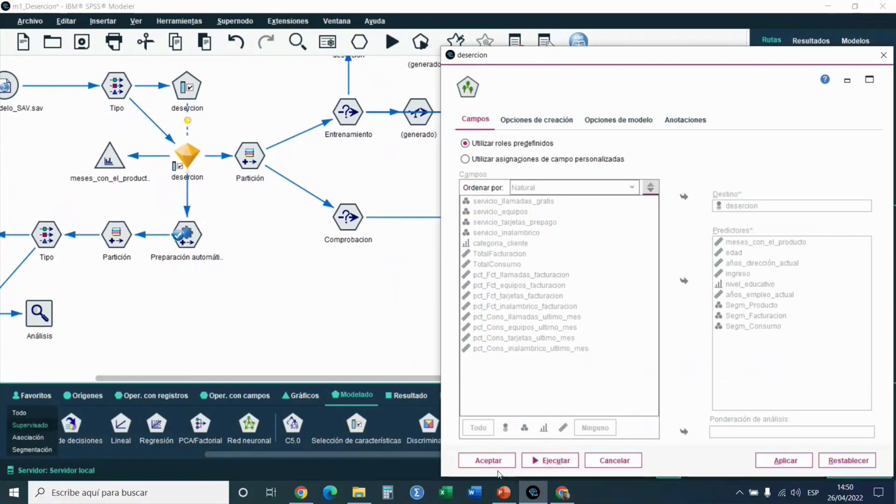
click(488, 460)
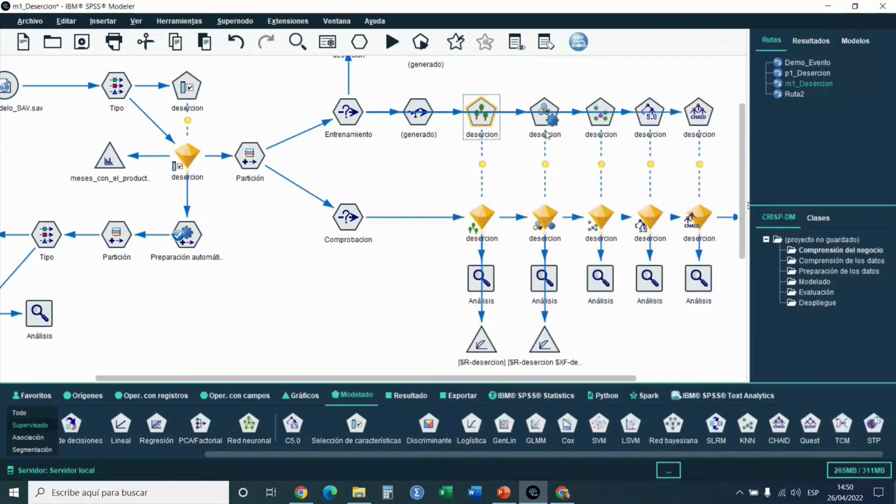
Step: Go through the five desercion model nuggets in sequence, ending on the Comprobacion node that feeds them
click(484, 218)
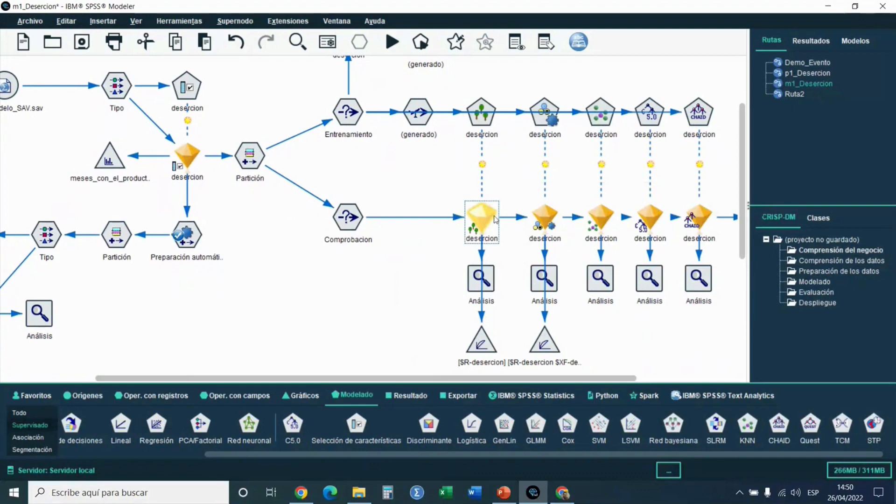
click(545, 218)
click(596, 219)
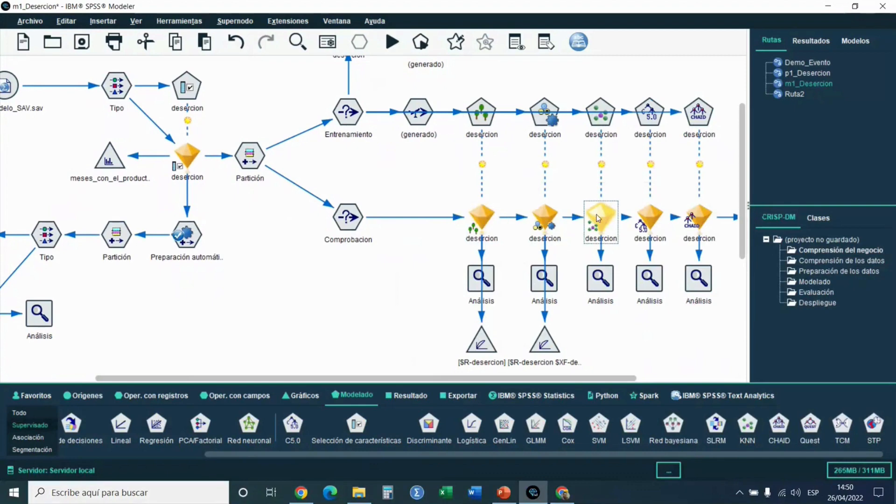
click(649, 220)
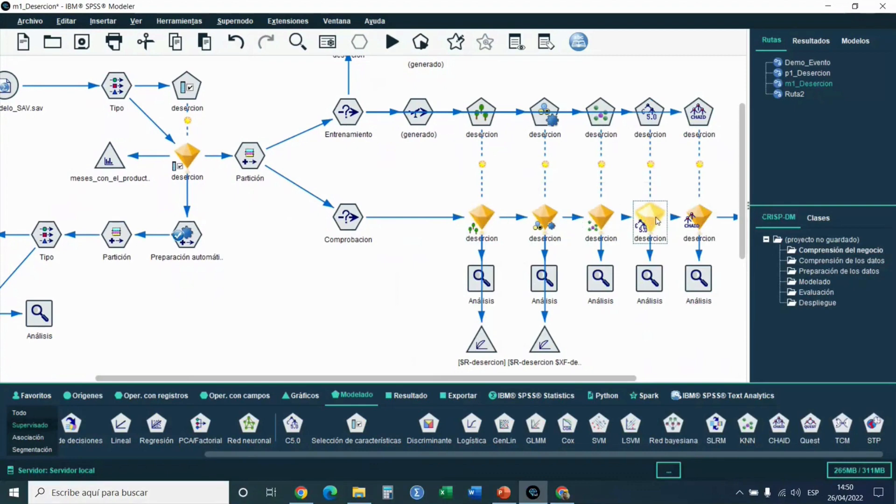
click(700, 220)
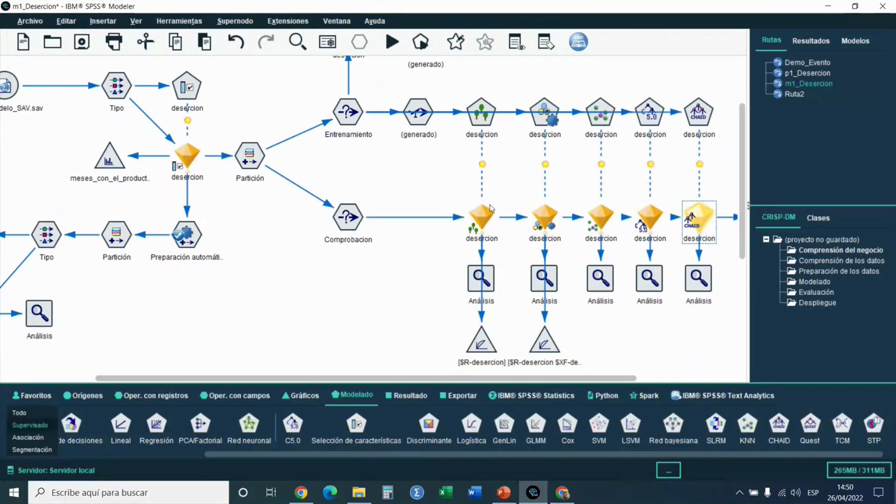
click(348, 220)
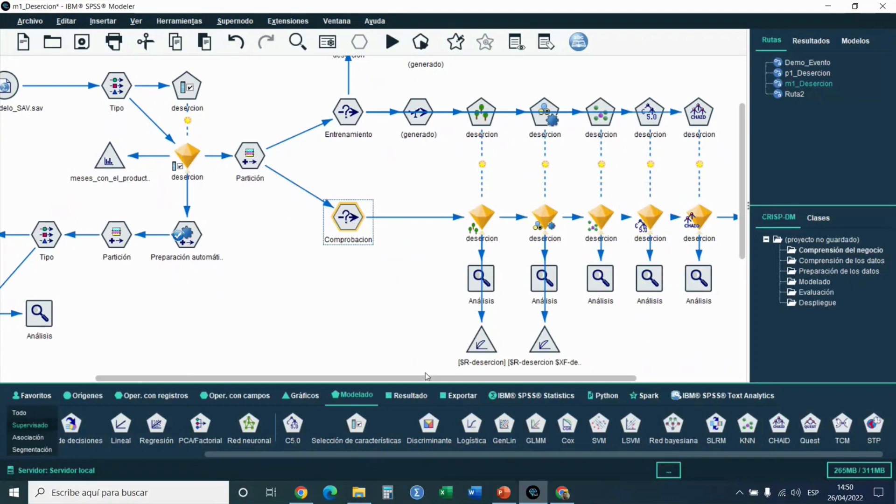
Step: Run the Análisis node under the first desercion model nugget, review its accuracy, coincidence matrix and AUC, and close the output
drag(424, 377, 521, 391)
scroll(603, 334, down, 3)
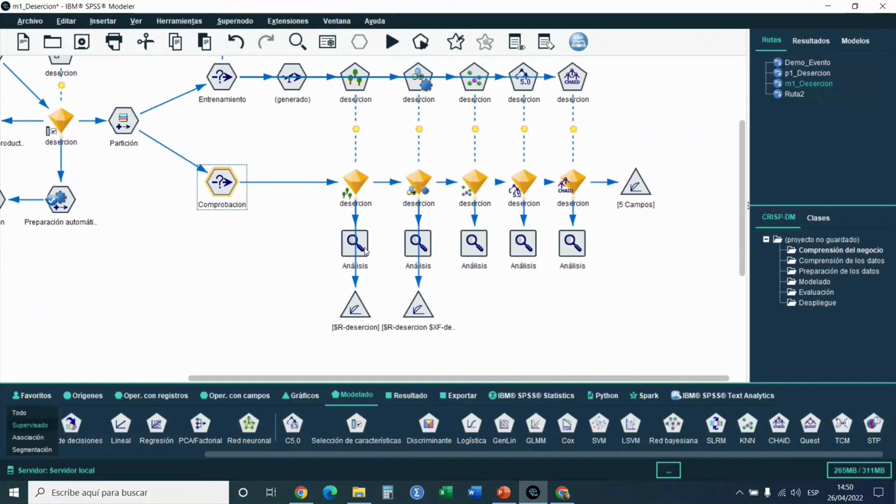
click(366, 252)
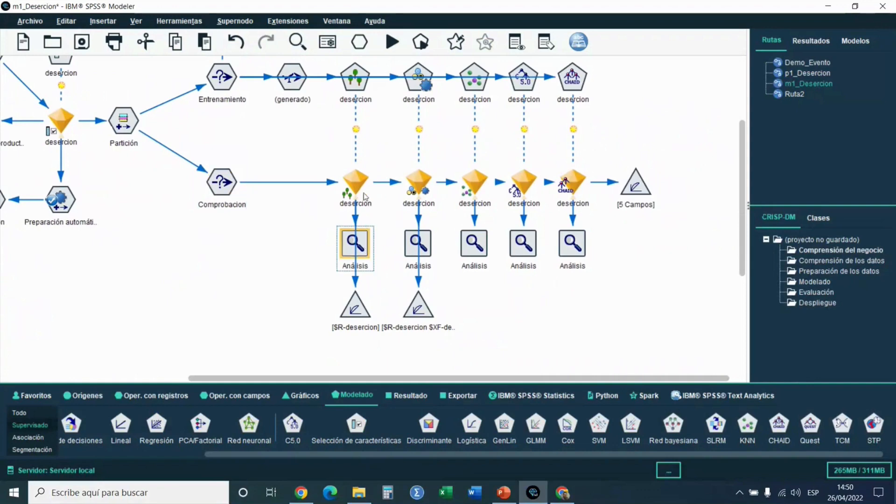
click(422, 47)
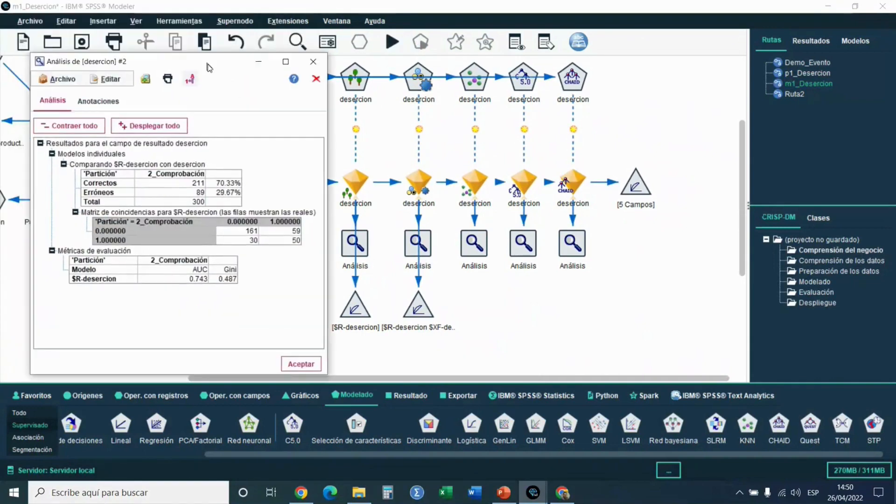
drag(208, 67, 216, 98)
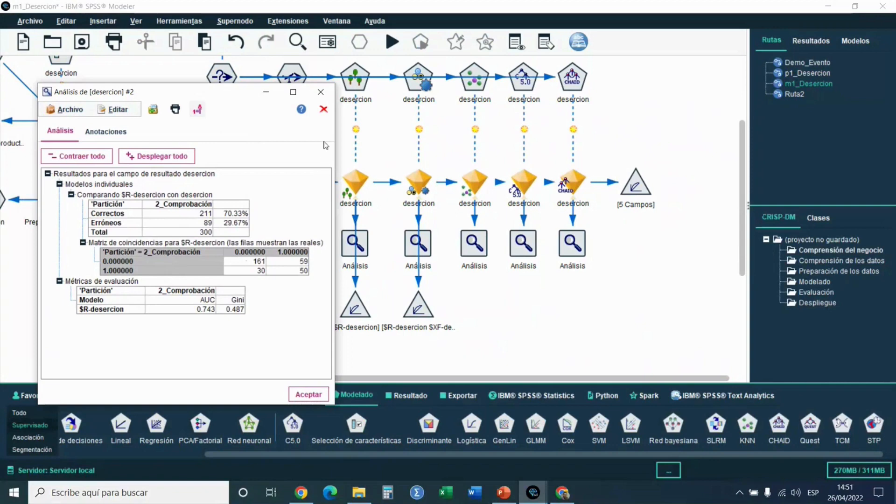
click(309, 395)
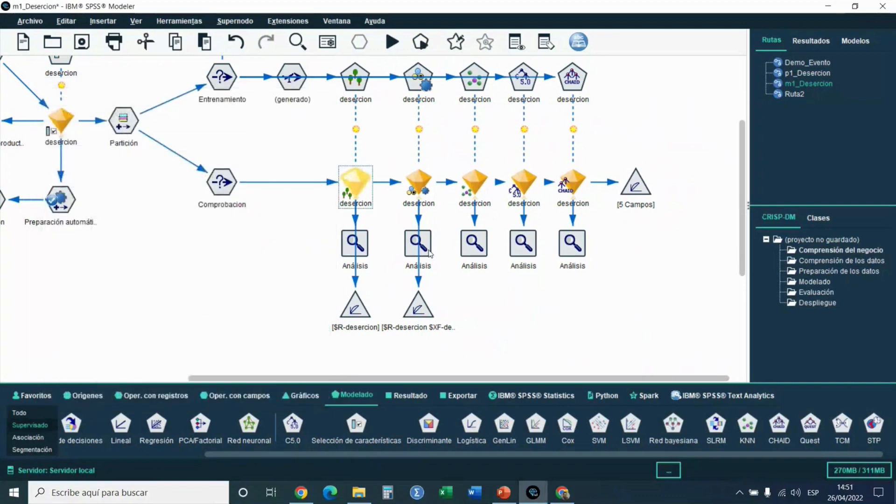
Step: Run the Análisis node under the second desercion nugget, compare the $R-desercion and $XF-desercion accuracy, agreement and evaluation metrics, and close the output
click(430, 254)
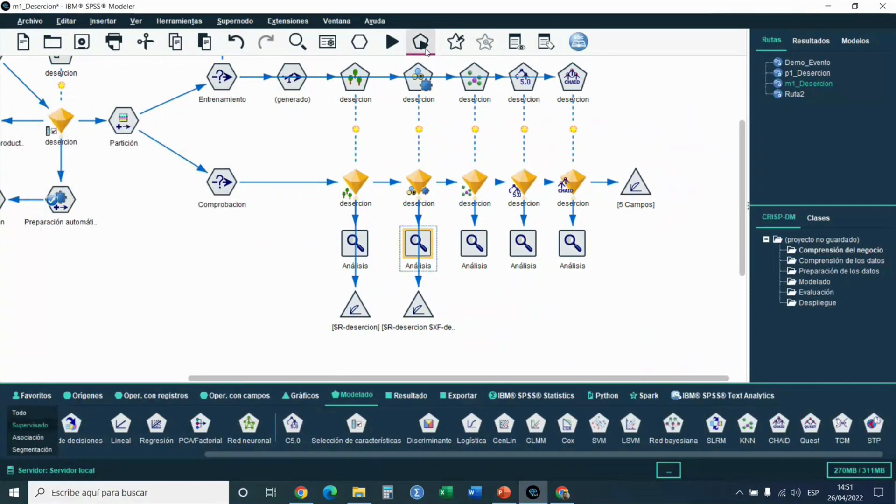
click(423, 44)
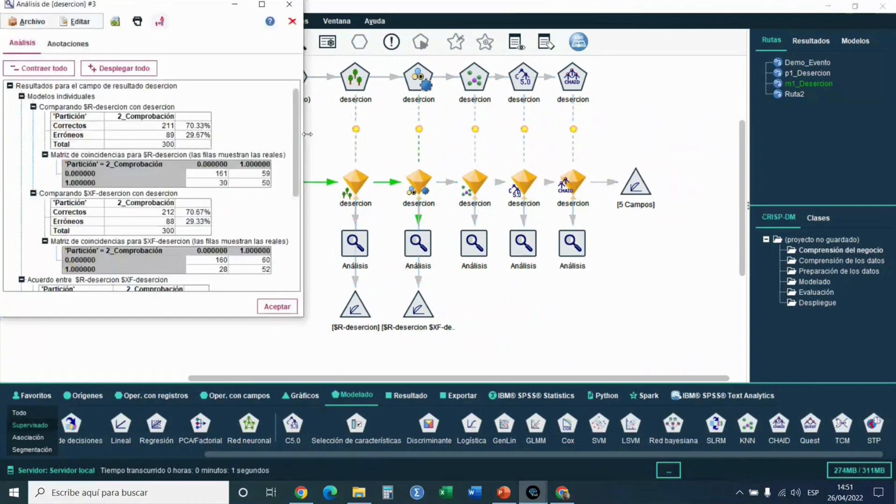
scroll(299, 158, down, 3)
scroll(299, 160, up, 1)
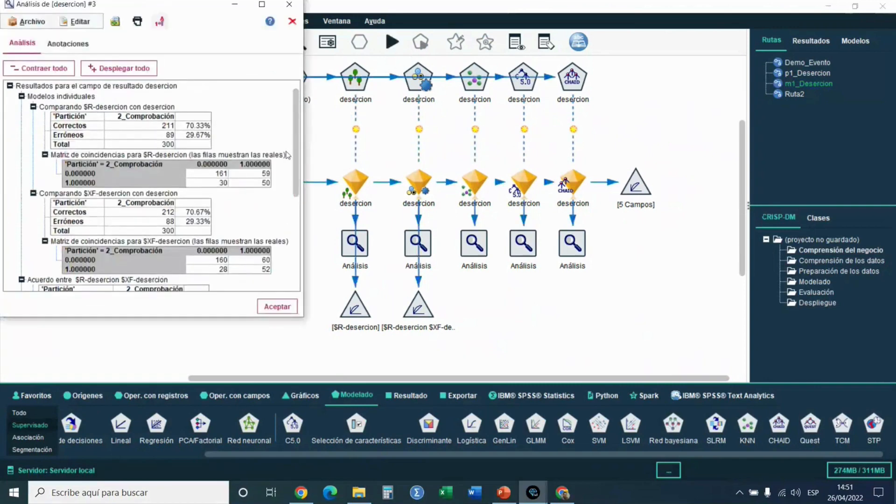
scroll(298, 165, down, 3)
scroll(298, 174, down, 3)
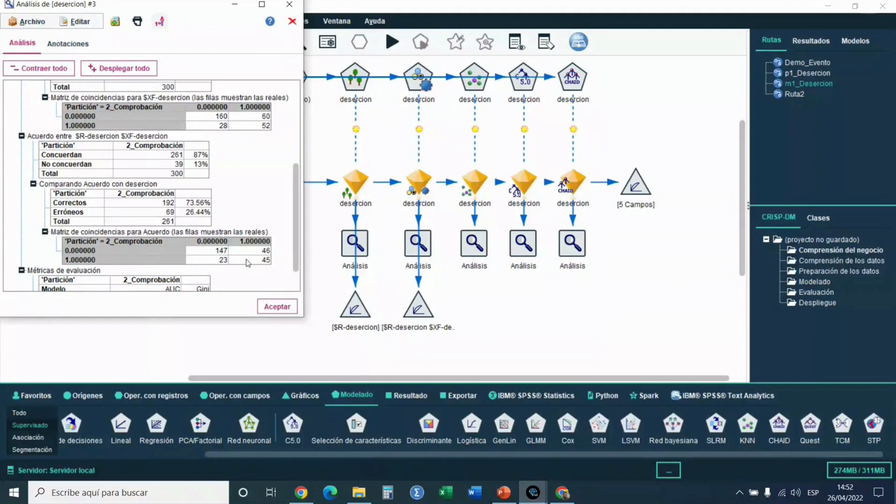
scroll(256, 264, down, 1)
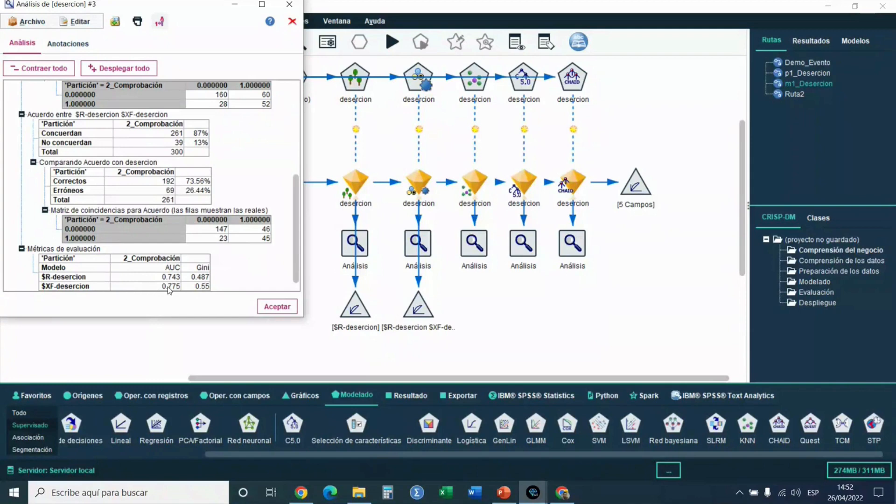
click(278, 307)
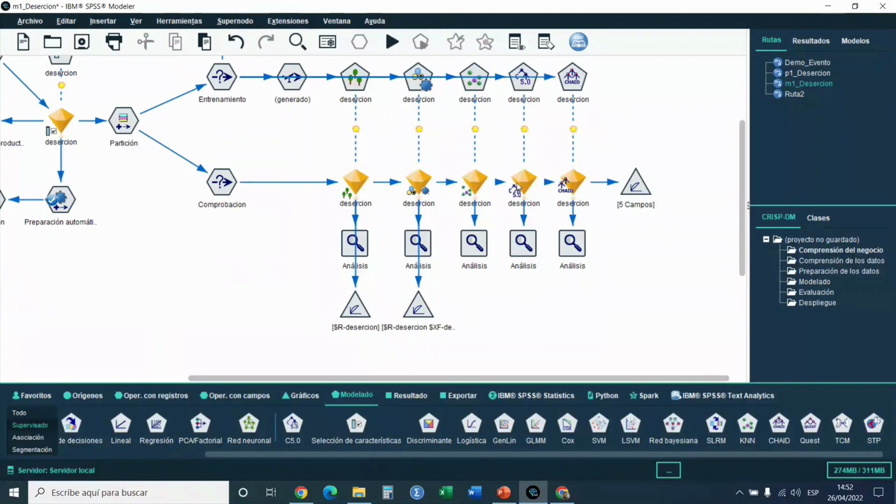
Step: Run the [5 Campos] evaluation graph after the CHAID nugget and enlarge its gains chart window to nearly full screen
scroll(612, 279, up, 3)
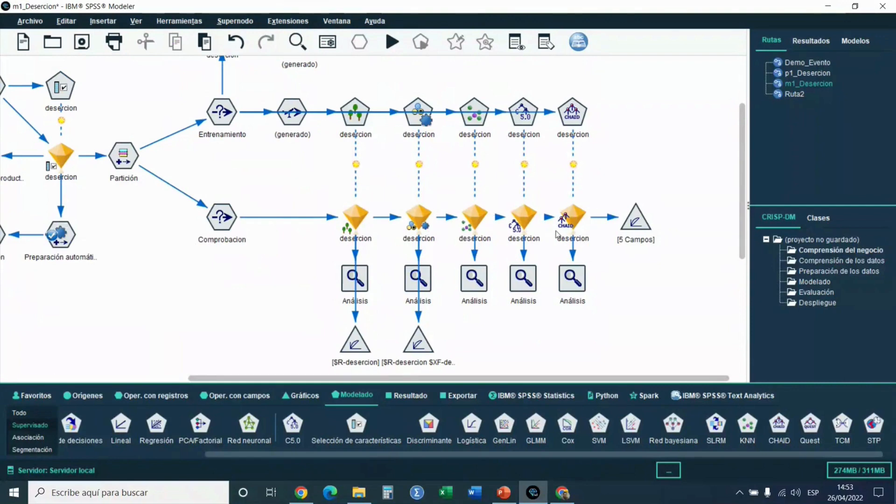
drag(635, 232, 645, 230)
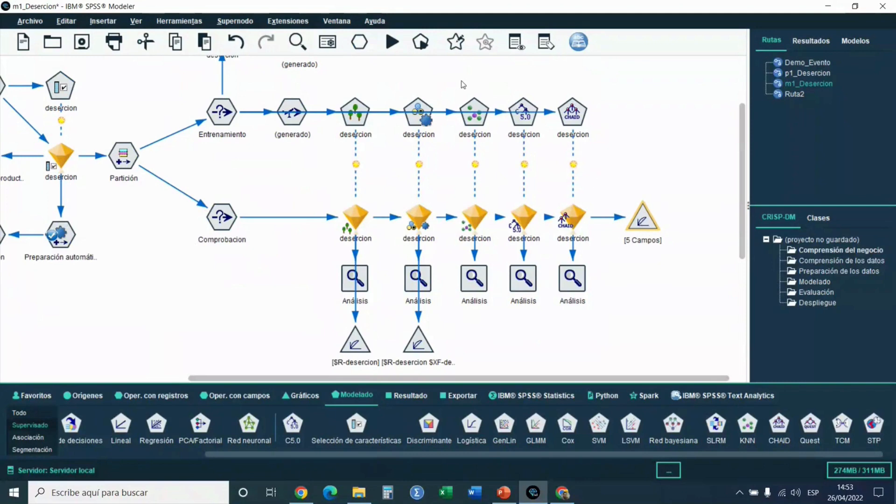
click(421, 43)
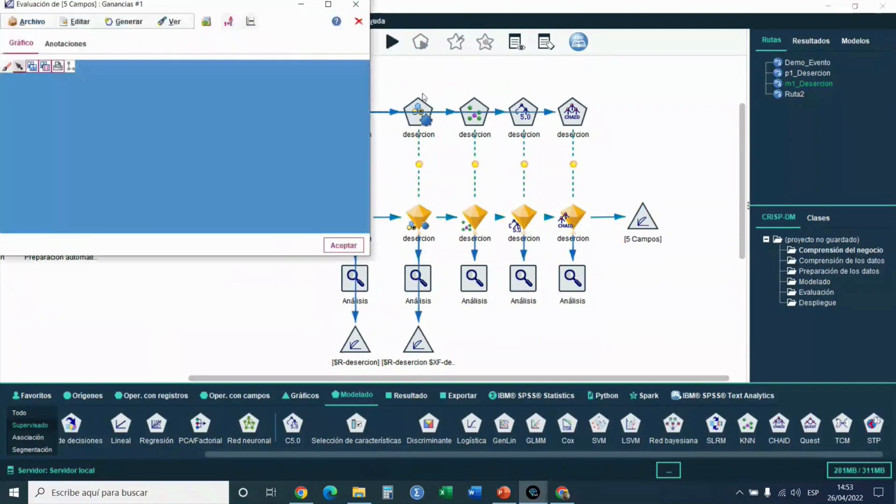
drag(370, 255, 401, 279)
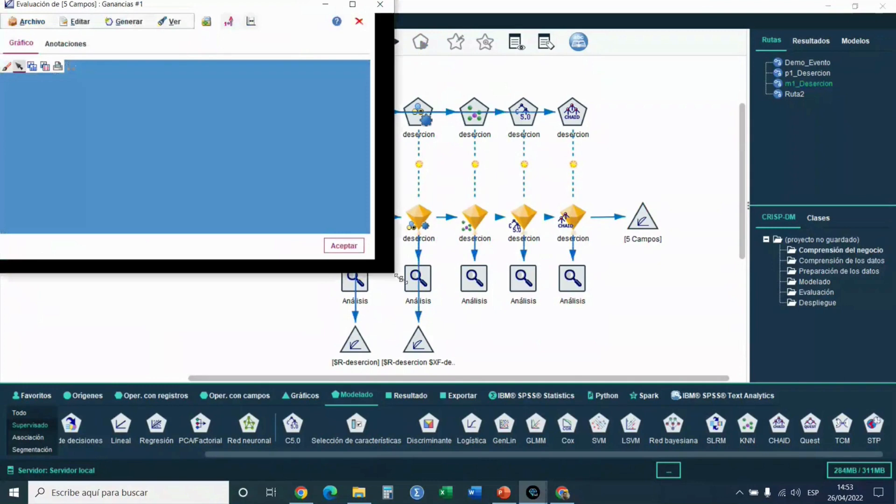
drag(401, 278, 856, 479)
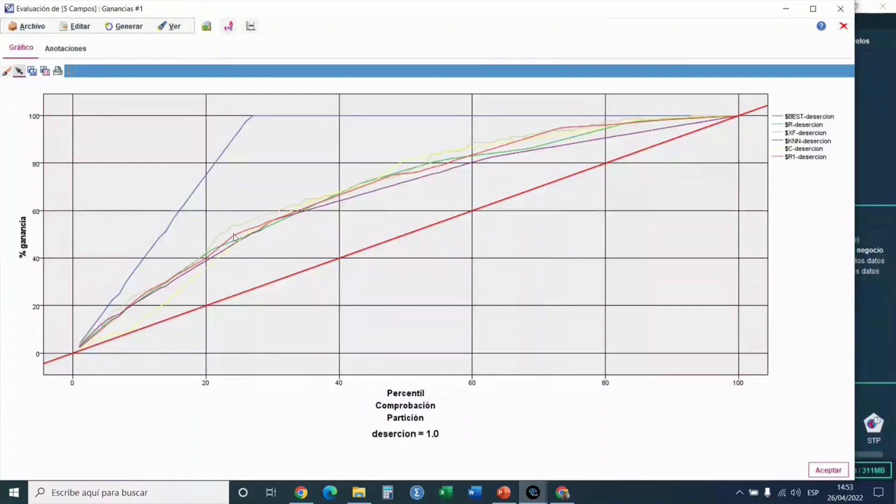
Step: Check the $XF-desercion gain around percentile 24 in the gains chart, and close the output without saving it
mouse_move(243, 228)
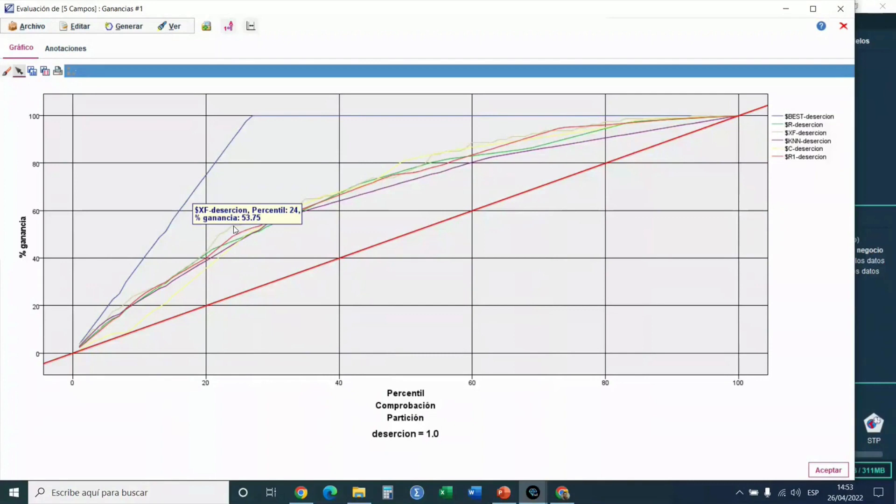
click(843, 27)
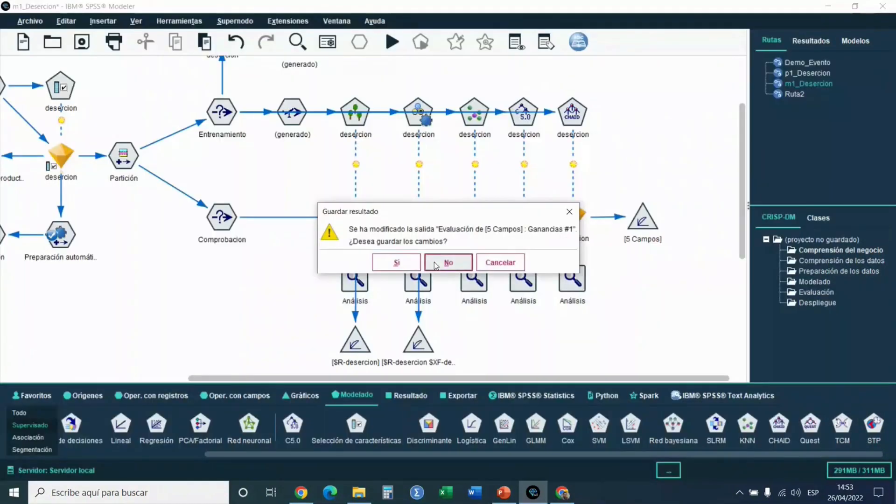
click(452, 260)
Step: Review the product, billing and consumption segmentation flow in the p1_Desercion stream, and return to the start of the m1_Desercion stream
drag(463, 379, 367, 383)
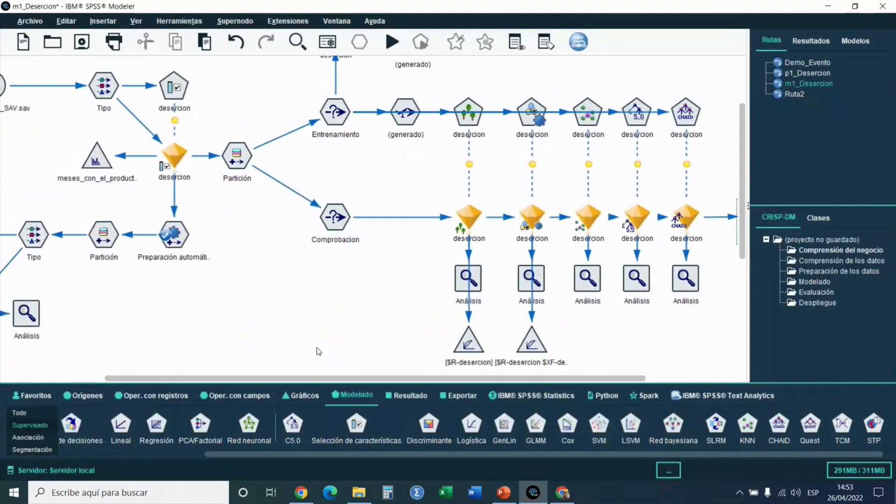
scroll(319, 352, up, 3)
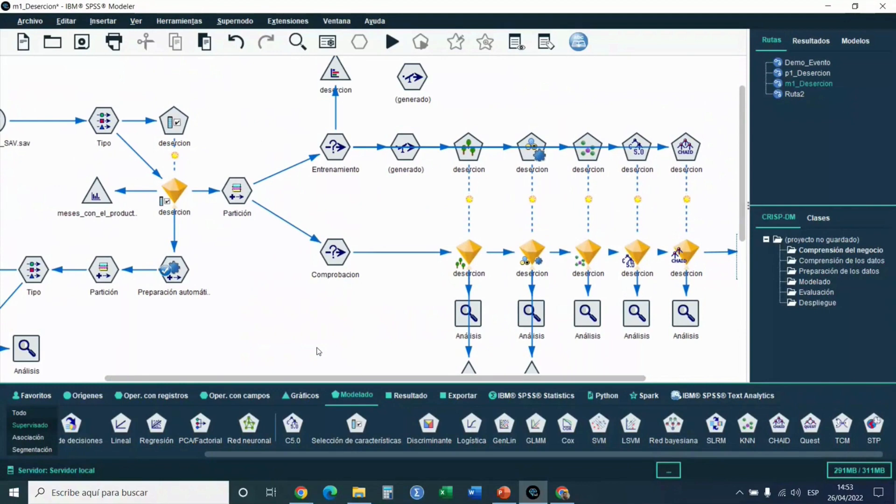
click(809, 74)
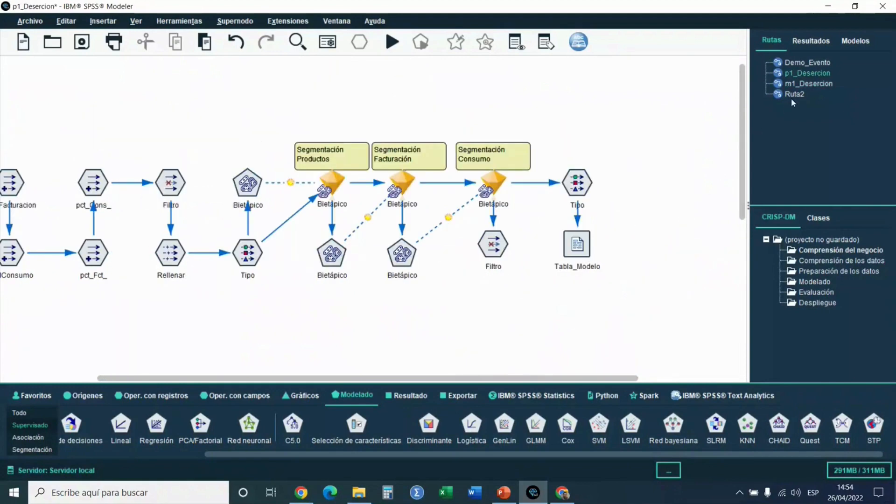
drag(381, 379, 362, 384)
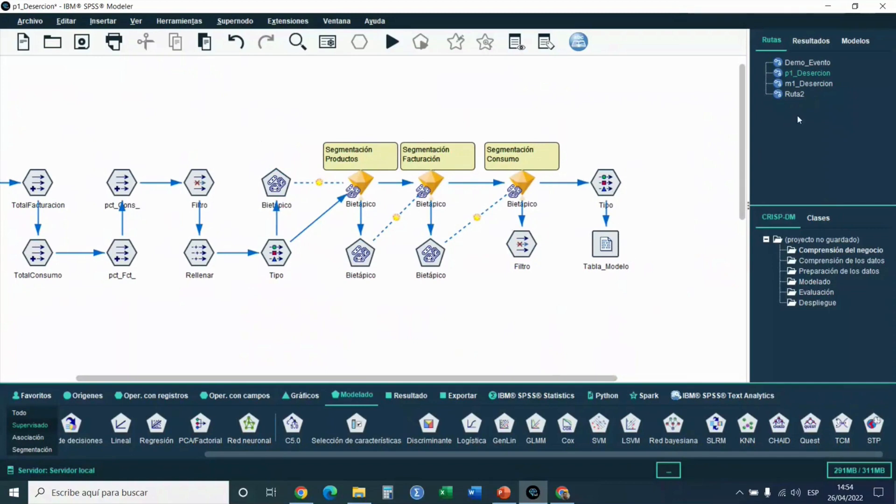
click(814, 83)
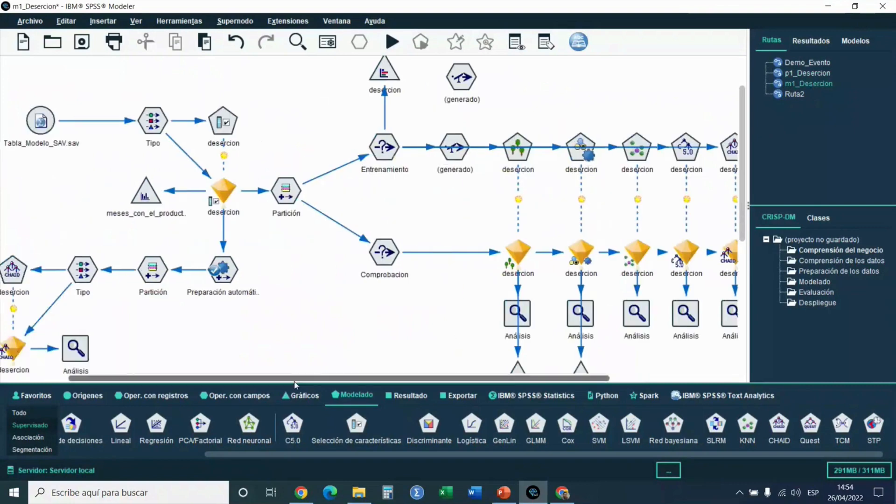
drag(295, 380, 278, 381)
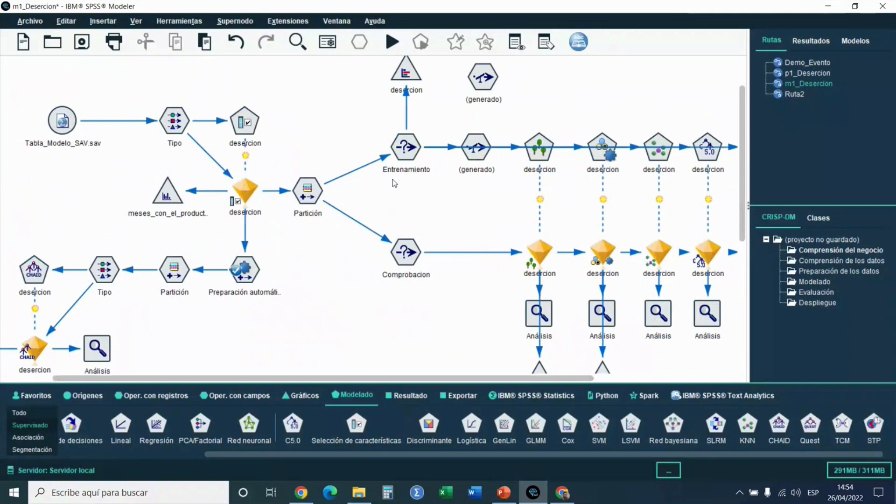
drag(377, 377, 469, 377)
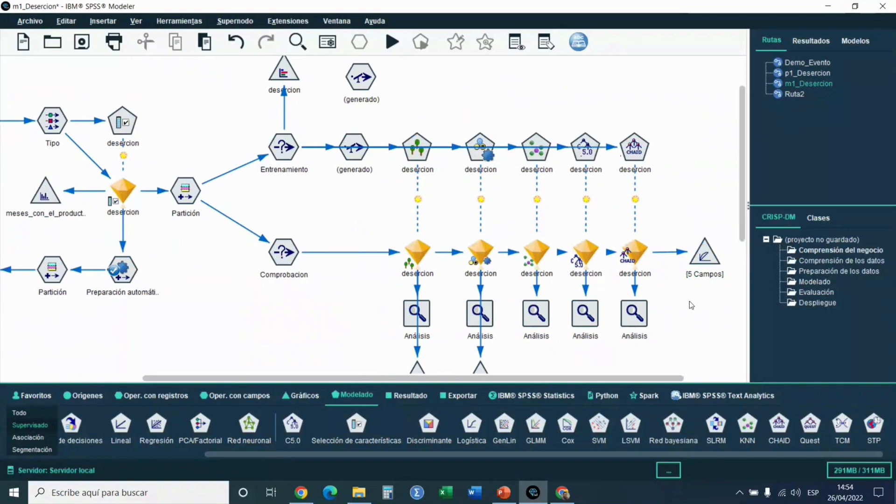
scroll(690, 302, down, 1)
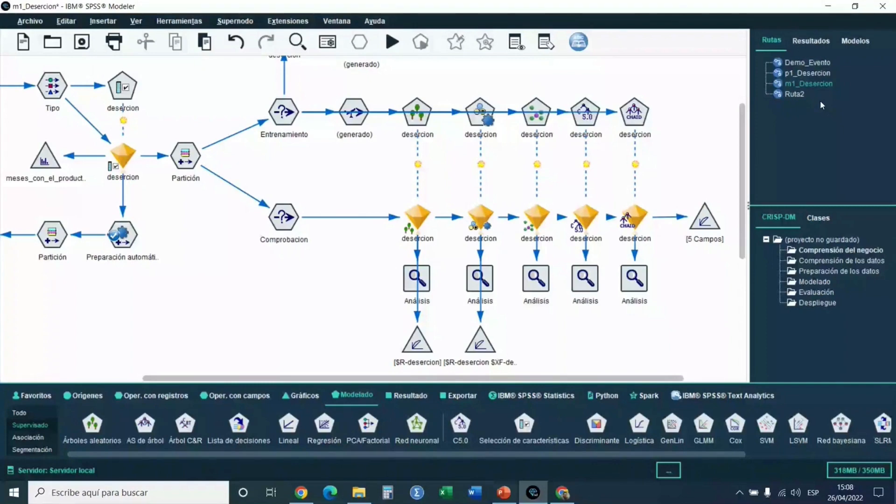
Step: Switch to the Demo_Evento stream, run the Tabla node attached to Ej.SeriesTiempo.sav, and widen the output to show all its fields
click(808, 62)
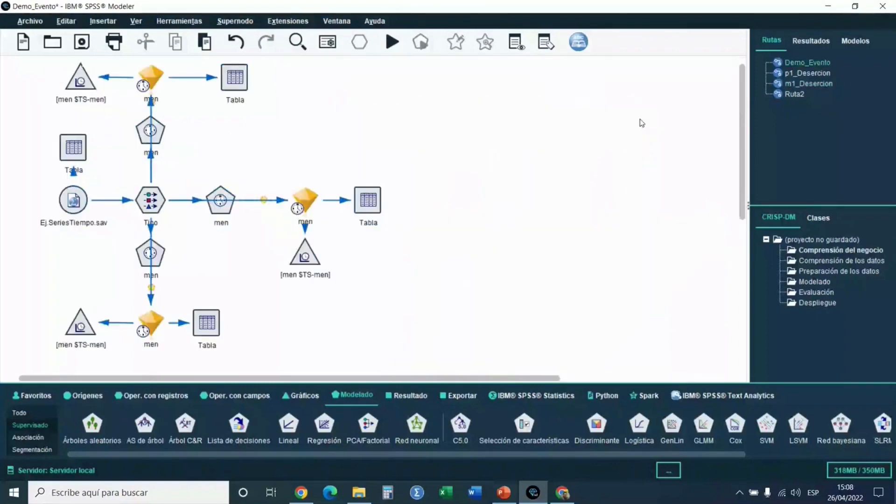
click(88, 145)
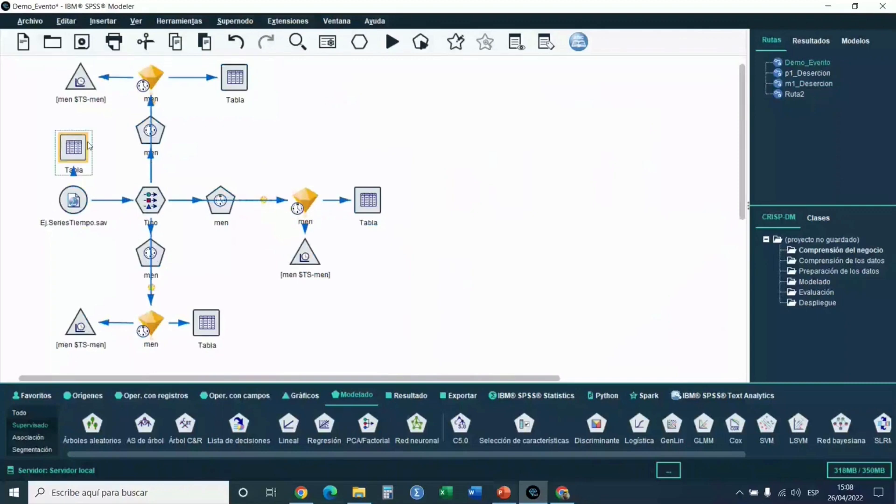
click(421, 45)
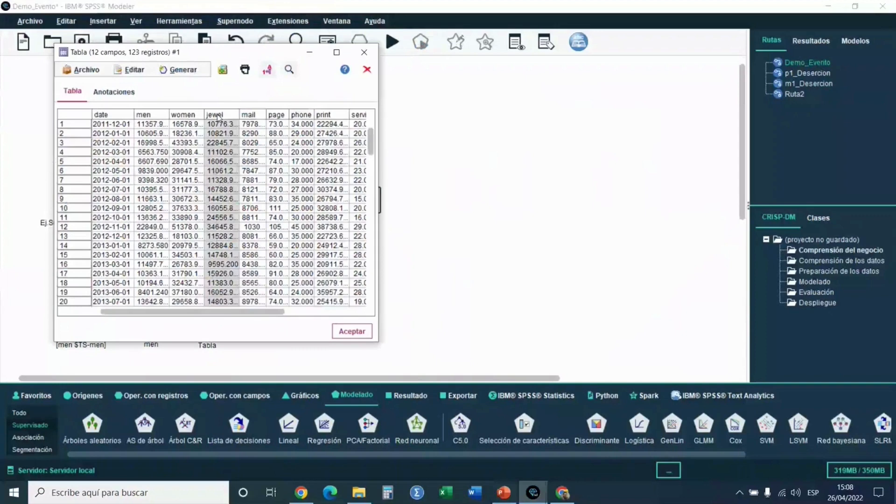
drag(379, 201, 517, 202)
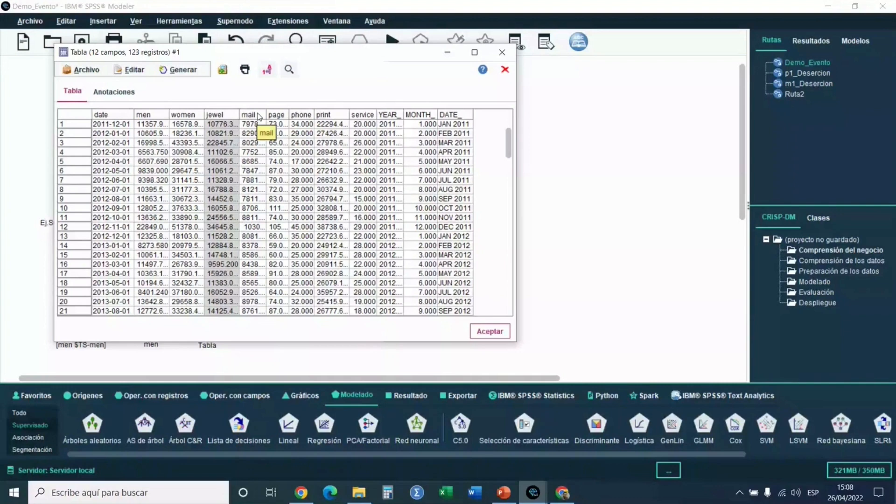
Step: Inspect the mail, page, phone, print and service columns, widening print to show full values, and close the table output
click(258, 116)
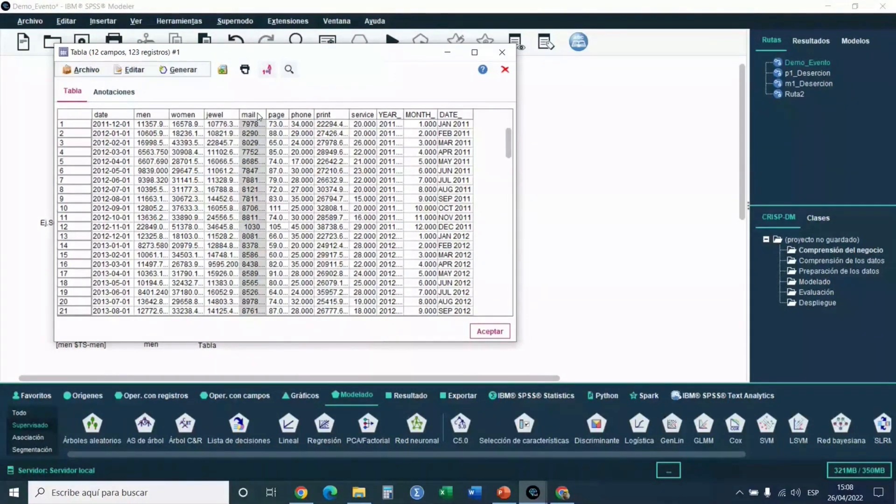
click(278, 120)
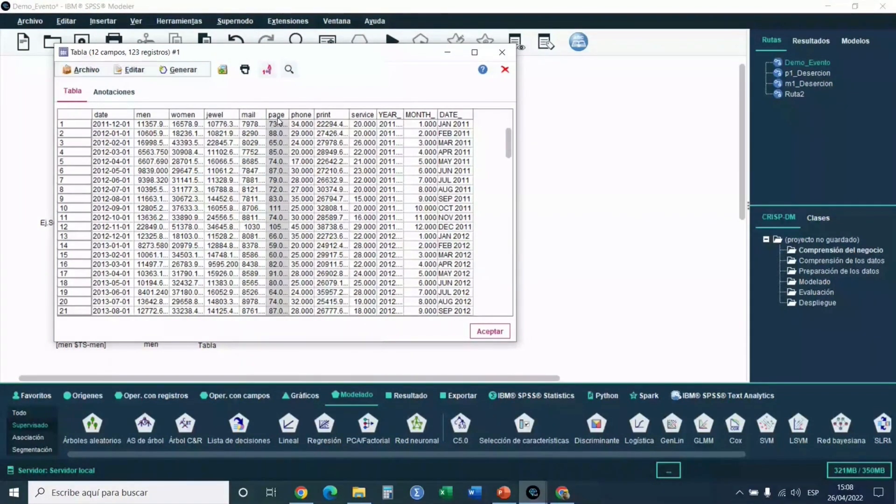
click(301, 116)
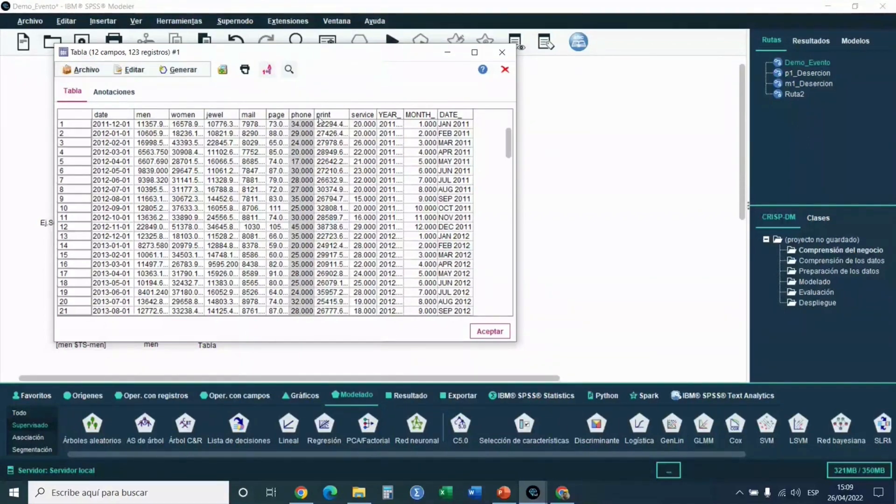
click(323, 118)
drag(349, 115, 359, 116)
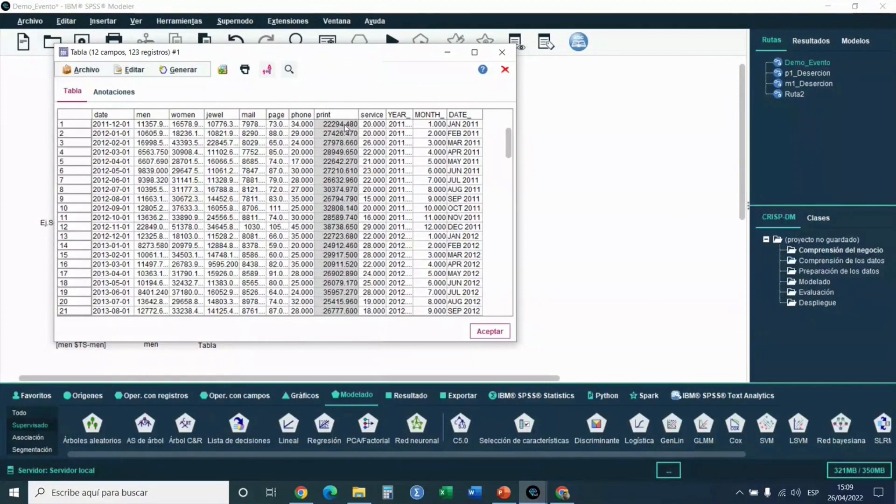
click(377, 129)
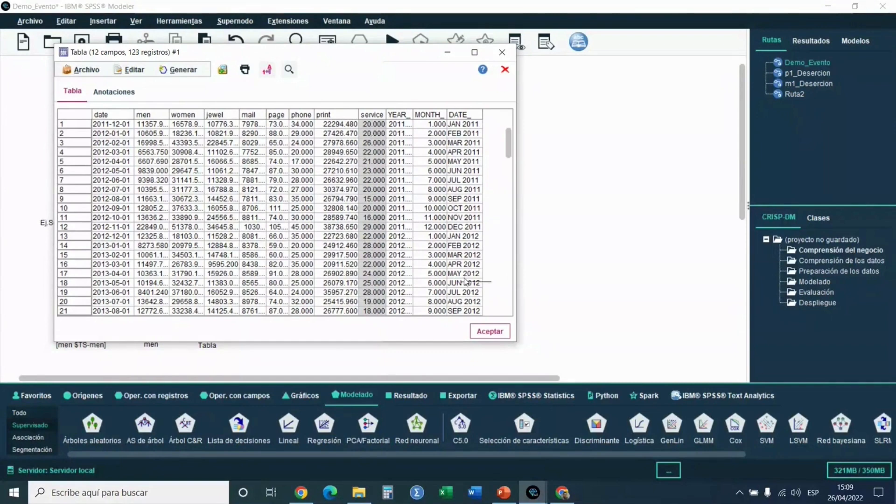
click(482, 332)
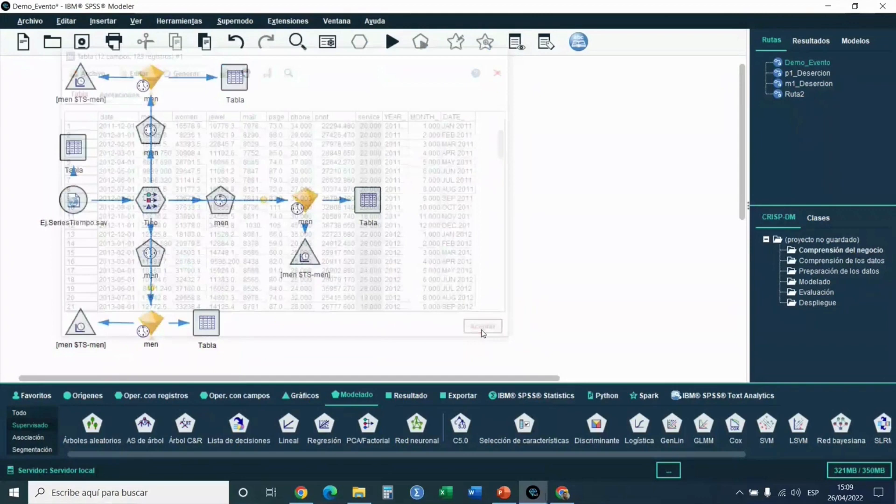
Step: Add a Serie temporal modeling node to an empty area of the canvas from the complete set of modeling nodes
click(87, 203)
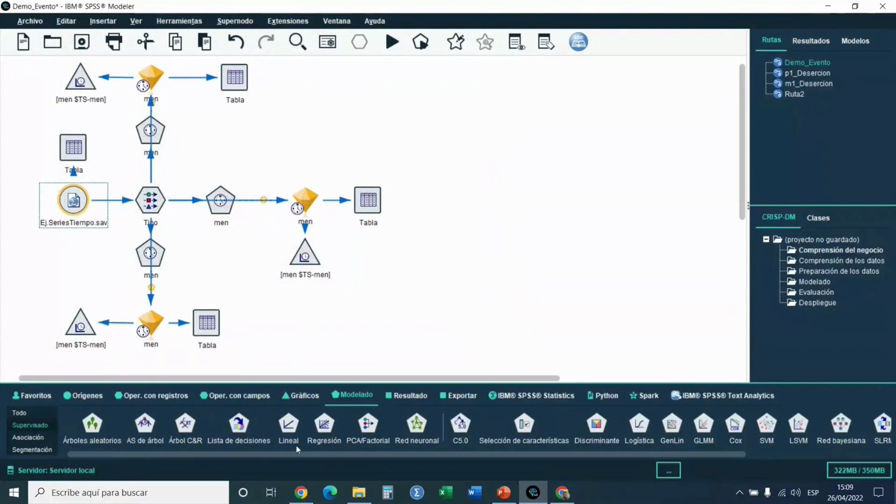
click(25, 413)
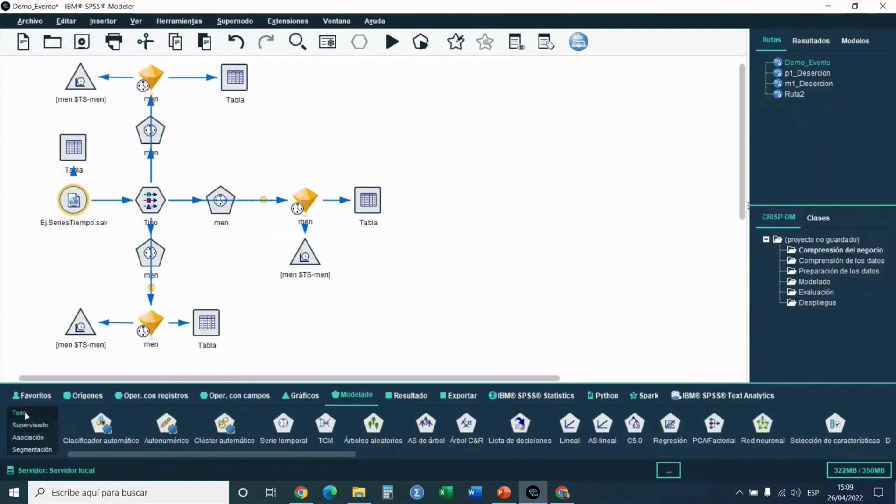
click(284, 427)
click(374, 89)
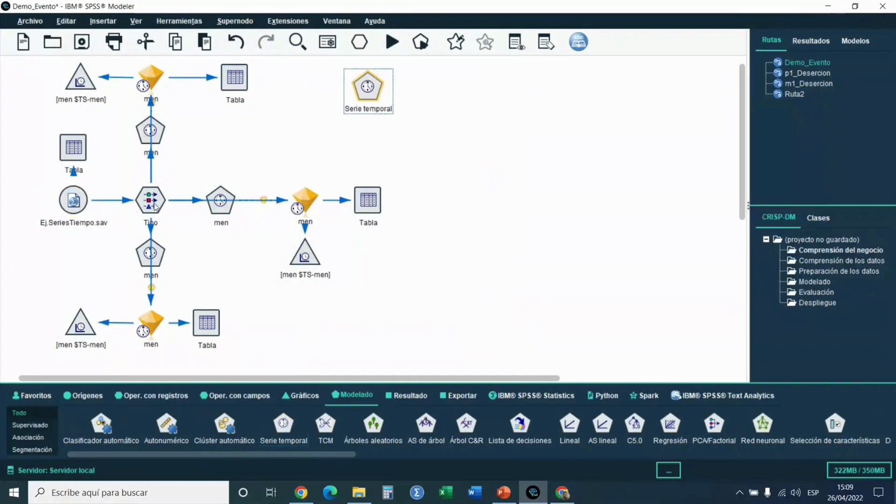
Step: Open the men time series node below Tipo and run it with men as the target
click(158, 260)
double_click(156, 257)
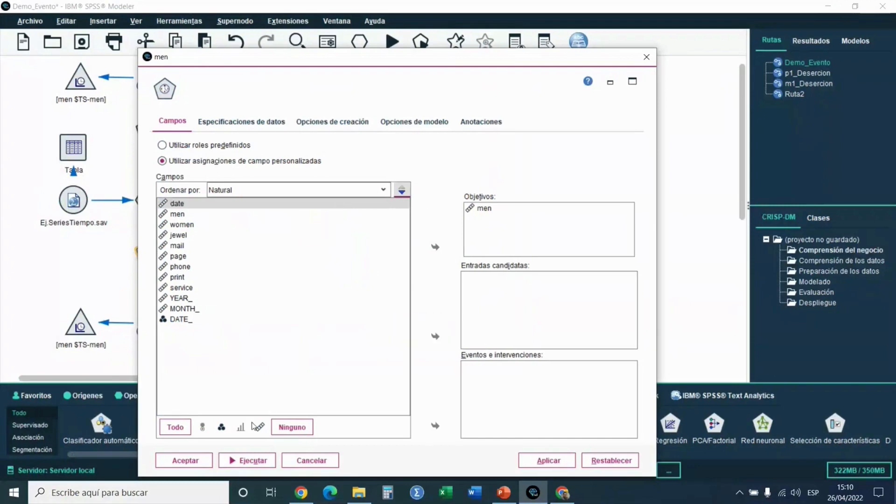
click(240, 461)
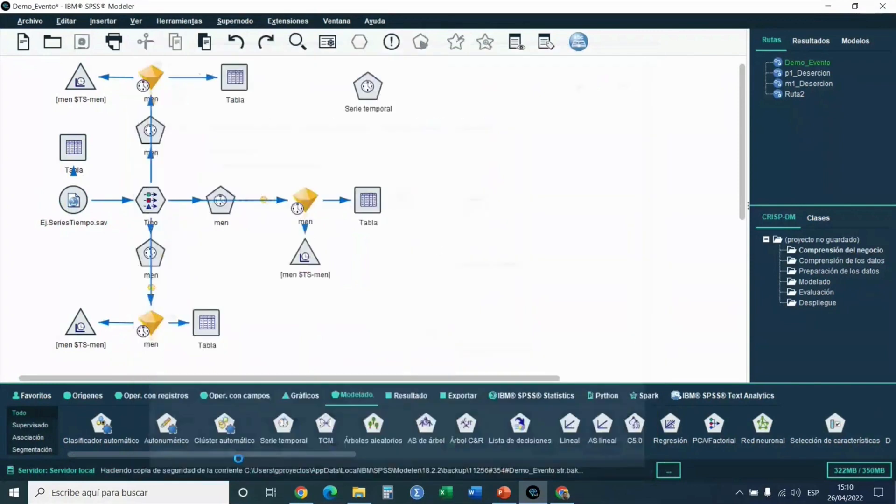
Step: Examine the model information, residual ACF and PACF correlograms and parameter estimates of the men nugget below Tipo, and close it
click(154, 319)
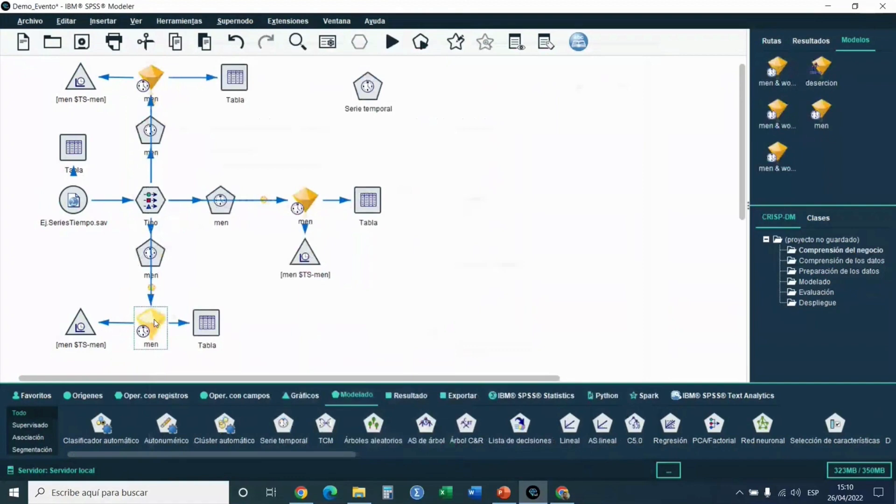
double_click(154, 319)
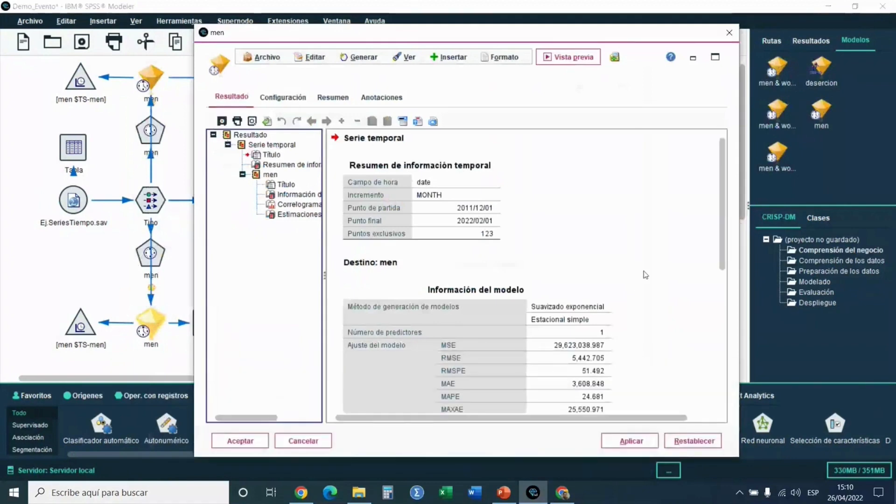
scroll(646, 275, down, 3)
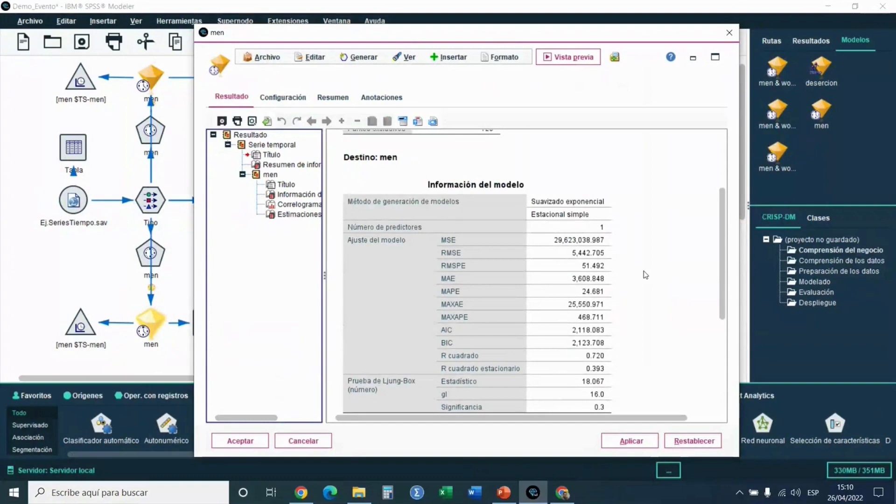
scroll(646, 275, down, 2)
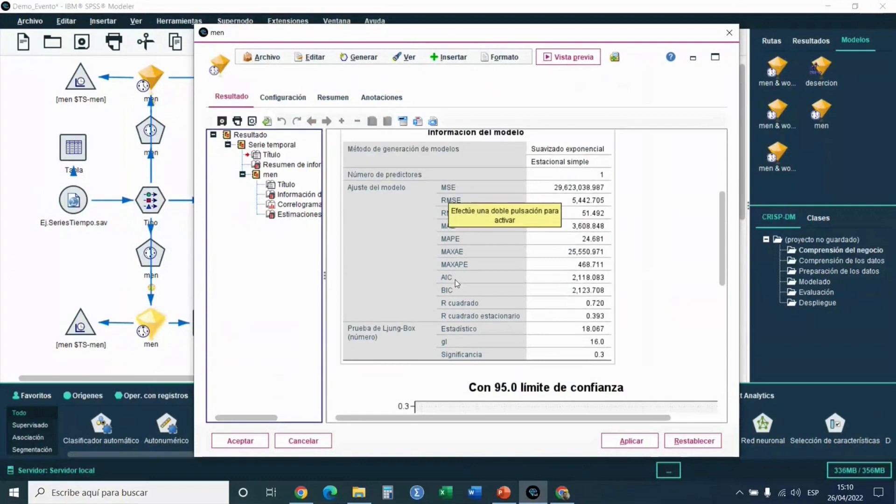
scroll(455, 280, down, 5)
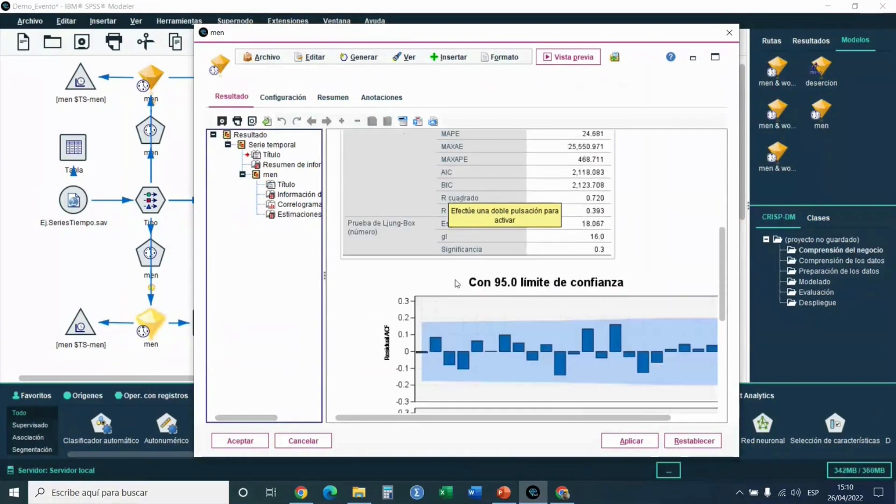
scroll(455, 283, down, 2)
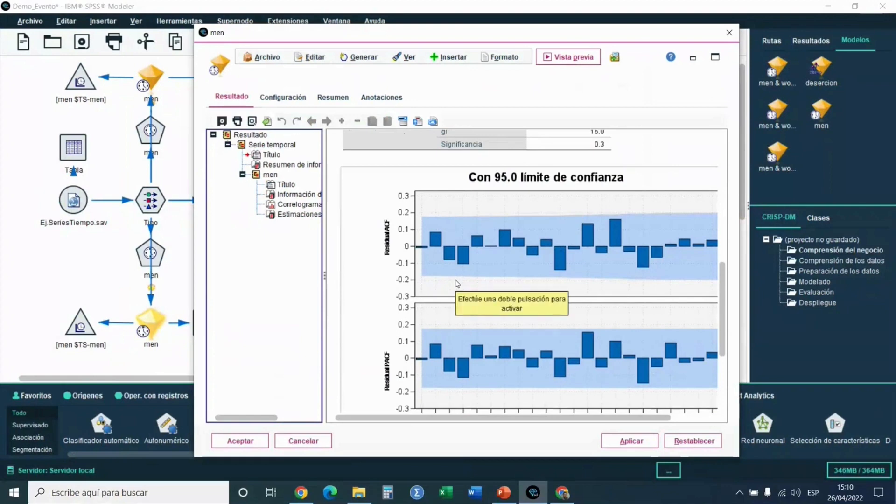
scroll(455, 279, down, 3)
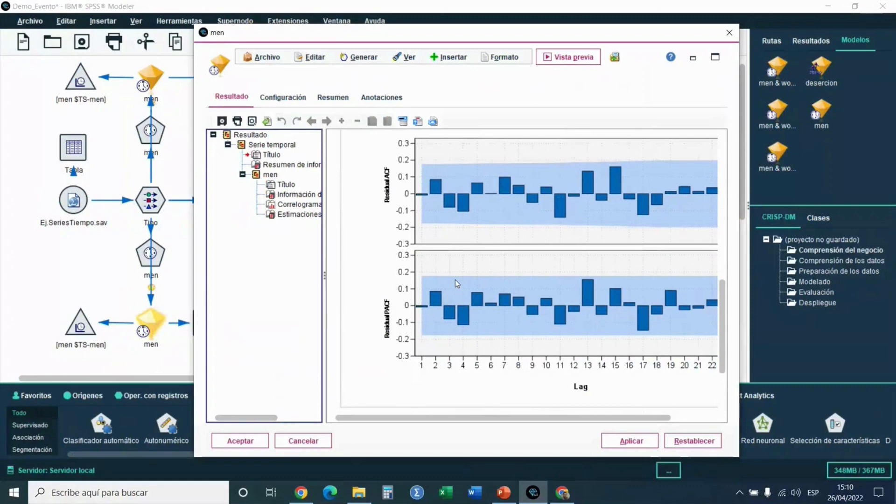
scroll(457, 283, down, 5)
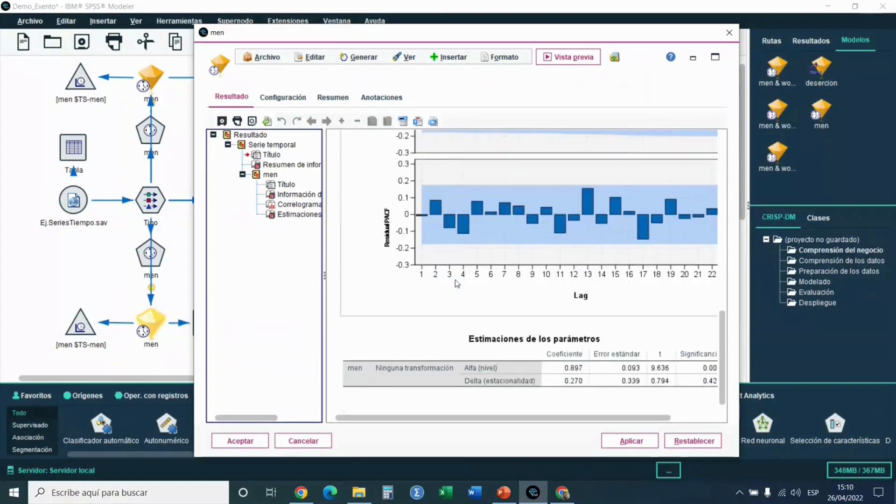
click(476, 334)
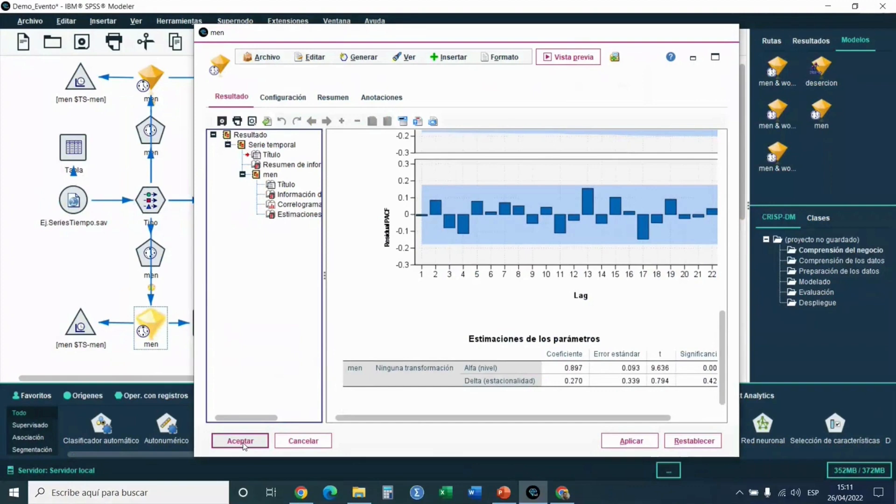
click(240, 441)
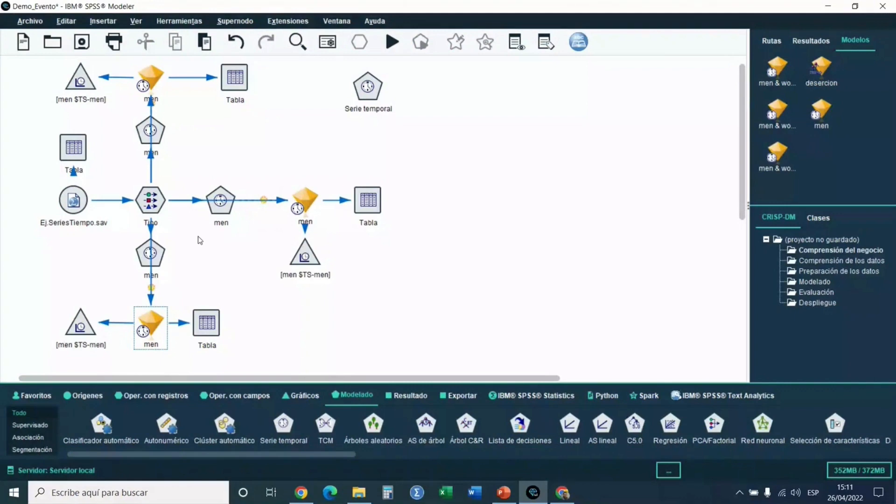
Step: Review the Modelizador experto build options of the men time series node directly beside Tipo, and run the node
double_click(221, 201)
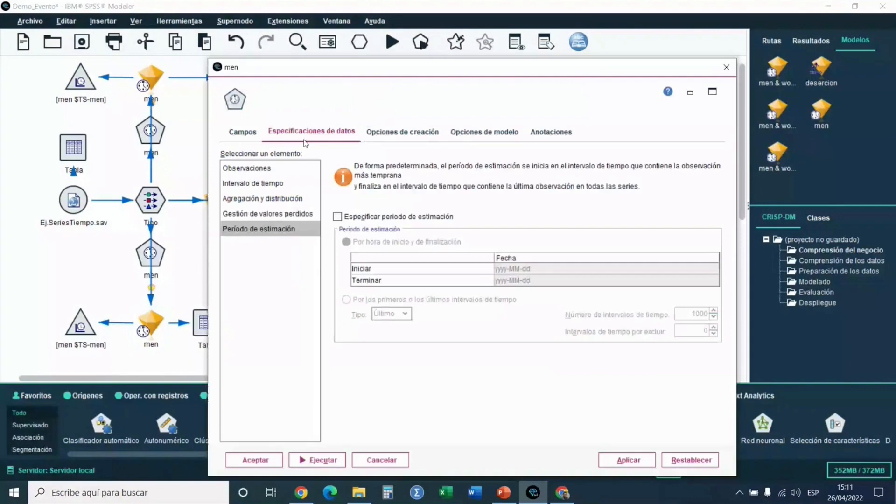
click(385, 133)
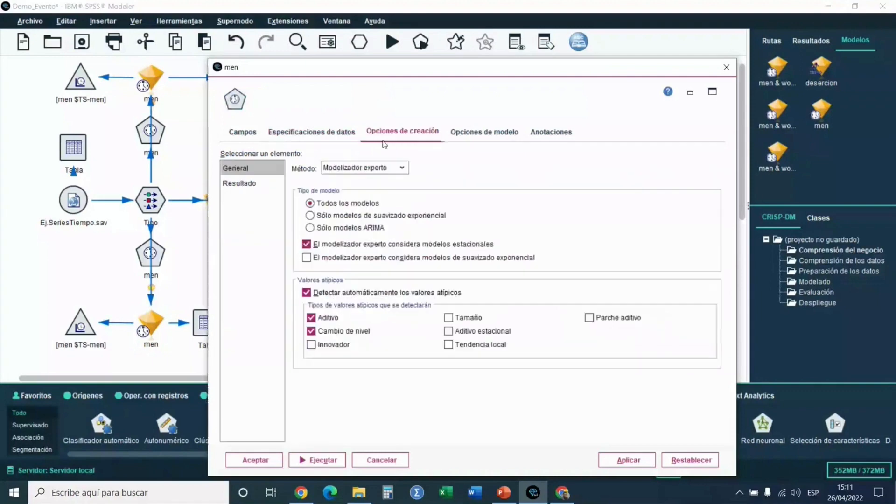
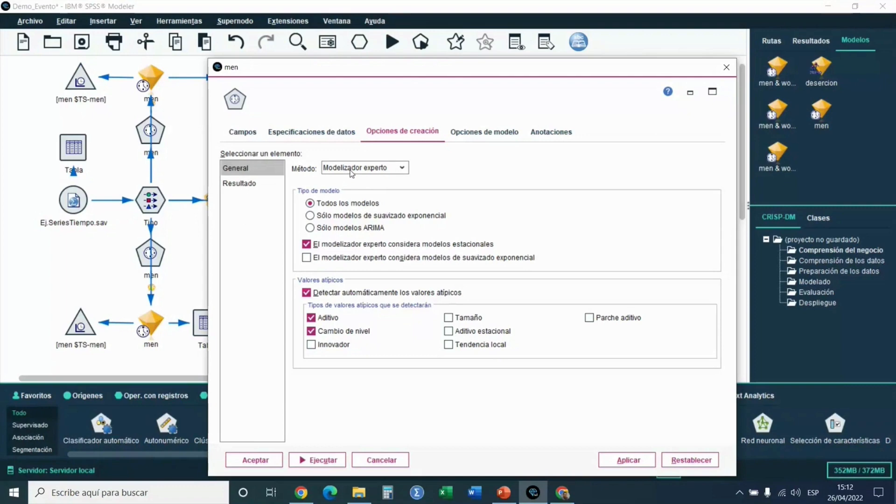
click(389, 220)
click(379, 228)
click(385, 217)
click(317, 460)
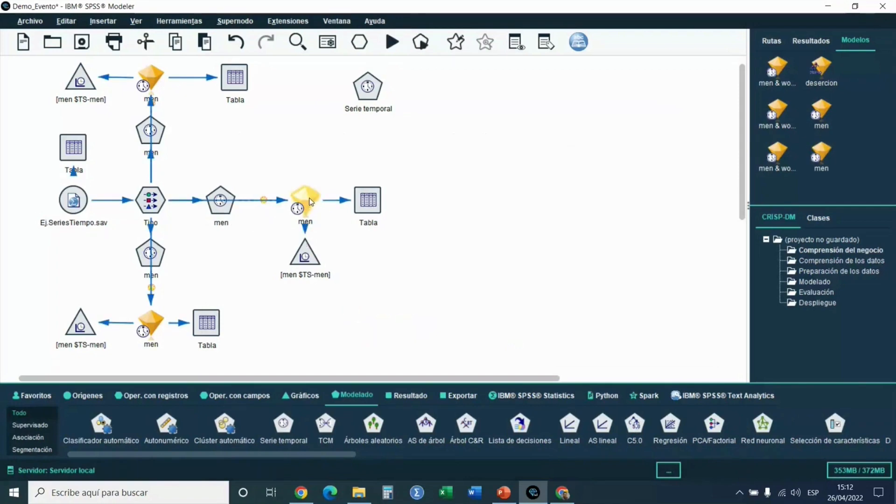
Step: Move the nugget beside that men node closer to it, align its [men $TS-men] graph beneath, and open the nugget's results
drag(307, 200, 299, 200)
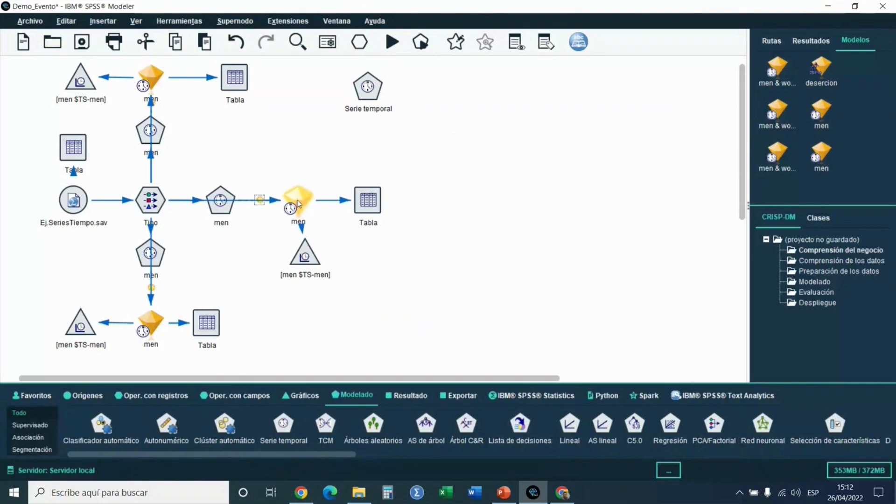
drag(304, 251, 298, 254)
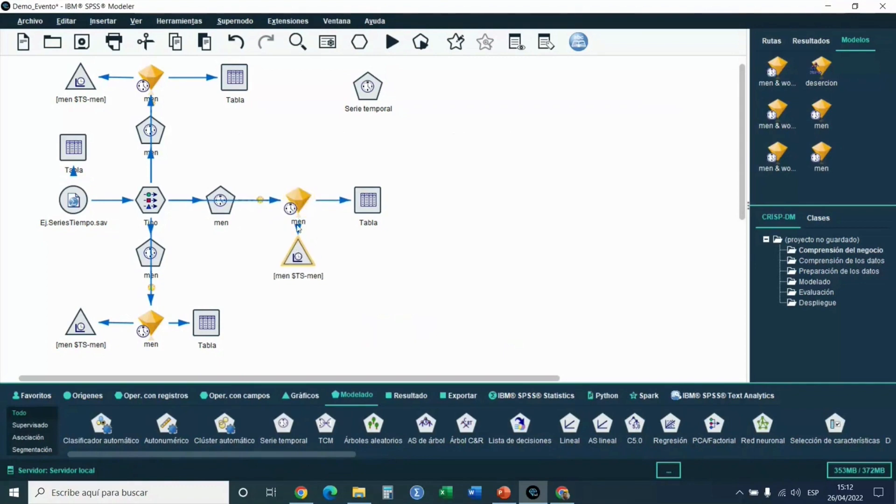
click(304, 199)
double_click(301, 204)
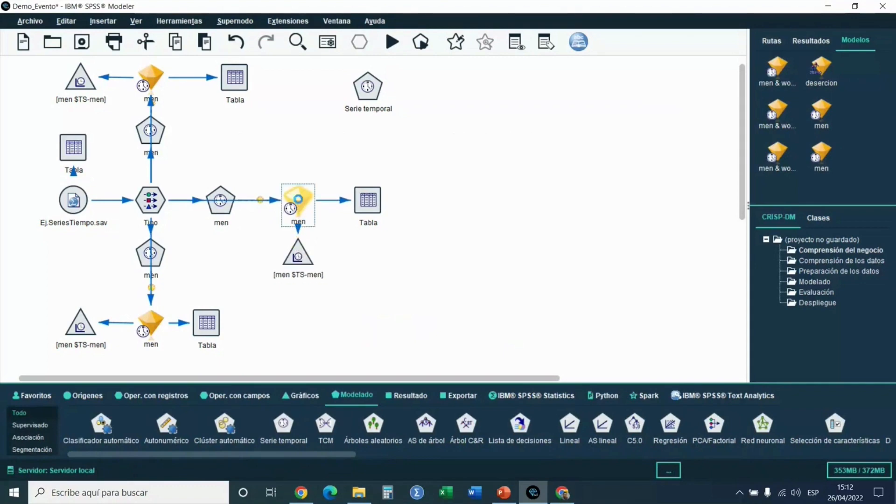
drag(410, 123, 325, 35)
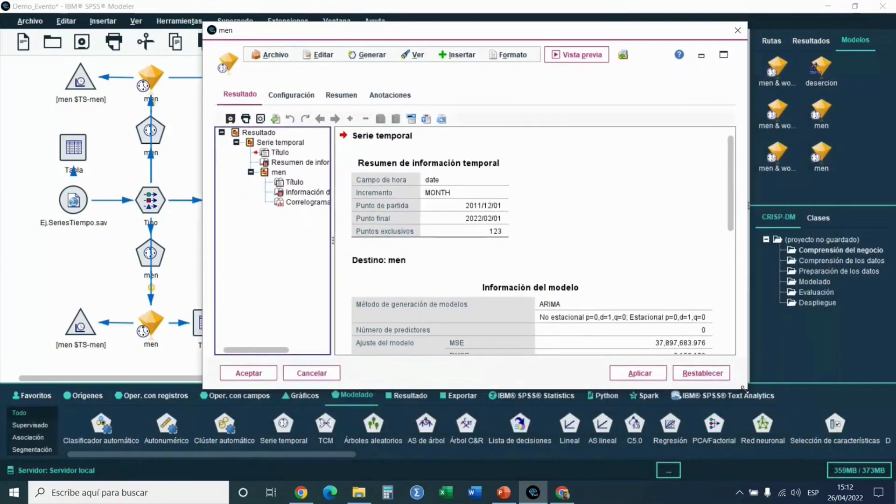
Step: Examine the model information, fit statistics and residual ACF and PACF correlograms of the men nugget beside Tipo, and close it
drag(746, 392, 764, 443)
scroll(633, 304, down, 3)
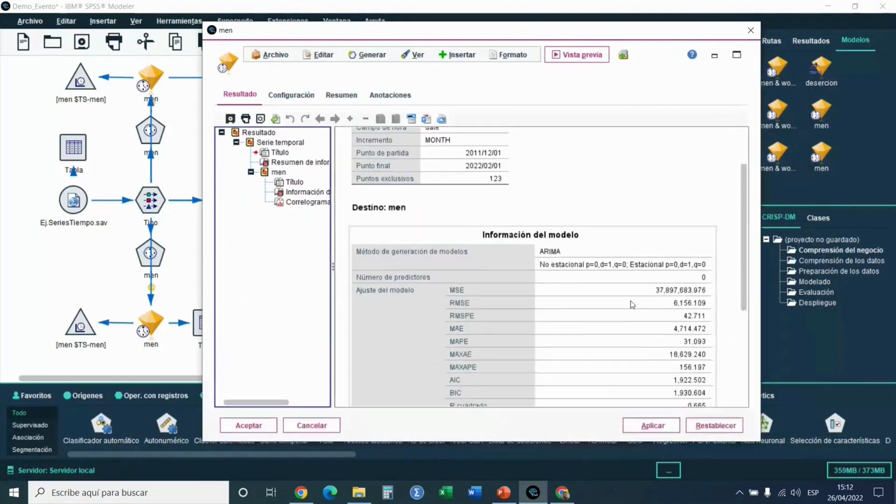
scroll(632, 304, down, 6)
scroll(632, 305, up, 3)
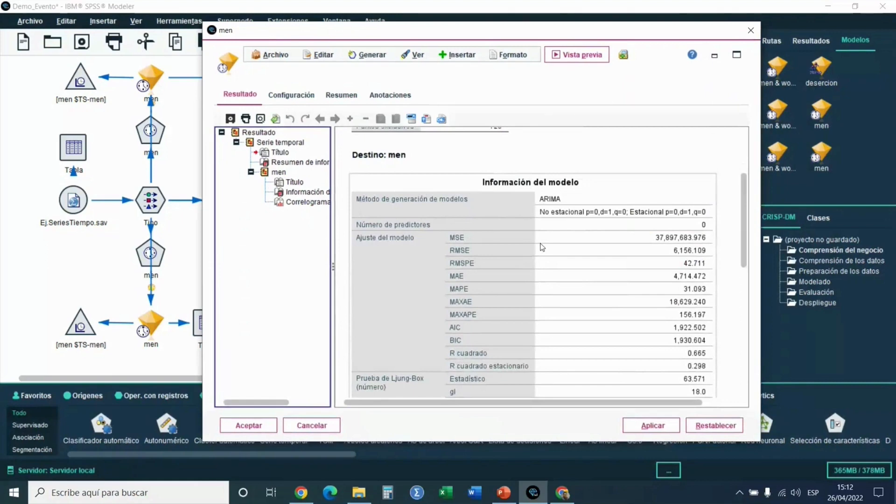
scroll(542, 247, down, 2)
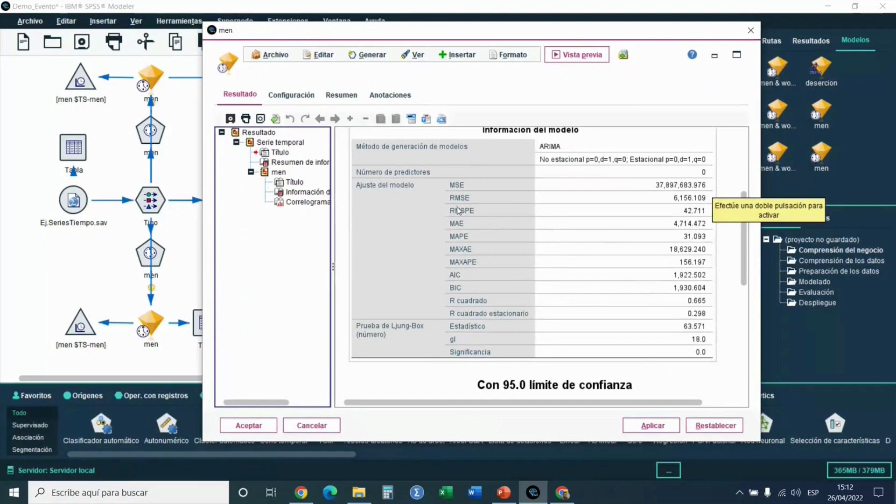
scroll(457, 204, down, 10)
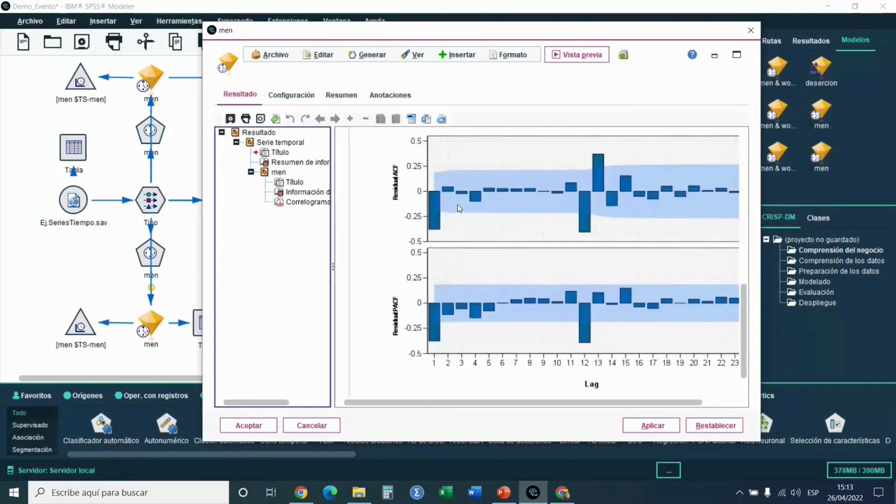
scroll(457, 204, down, 1)
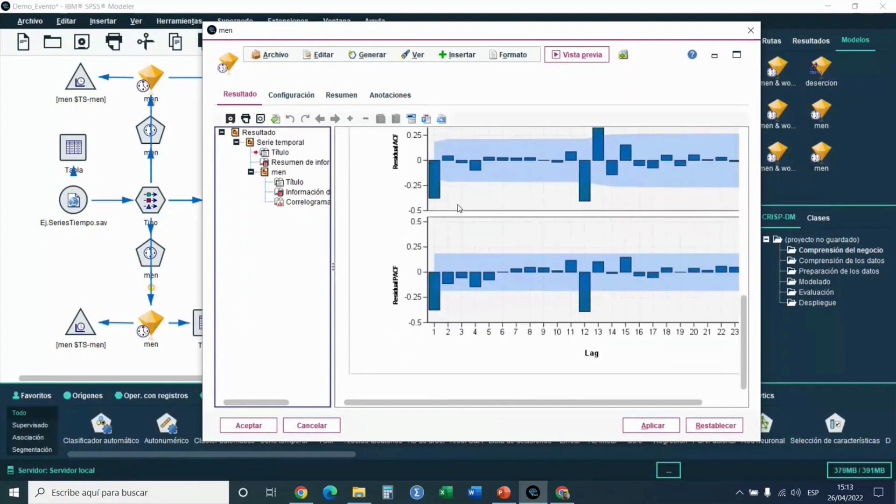
scroll(459, 207, up, 2)
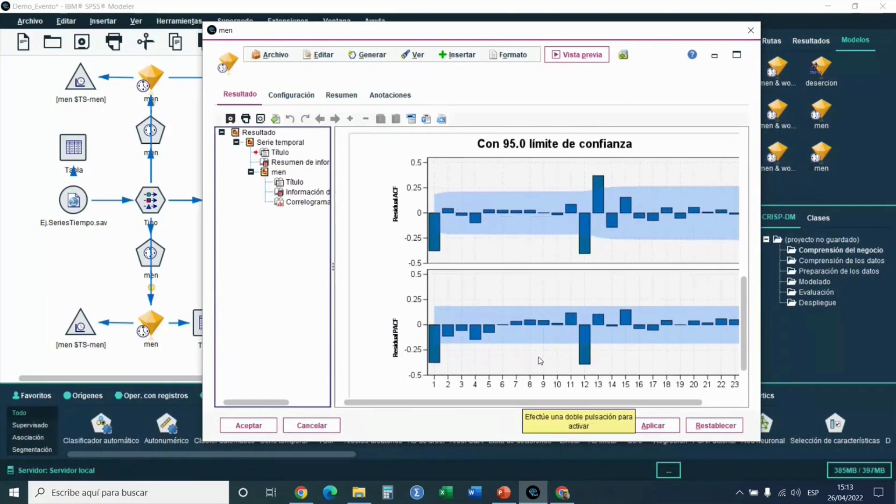
scroll(540, 361, down, 2)
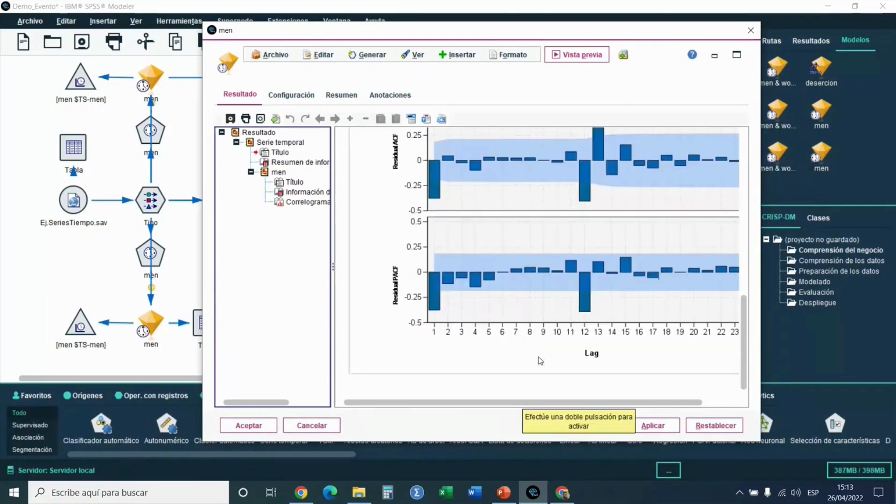
click(248, 426)
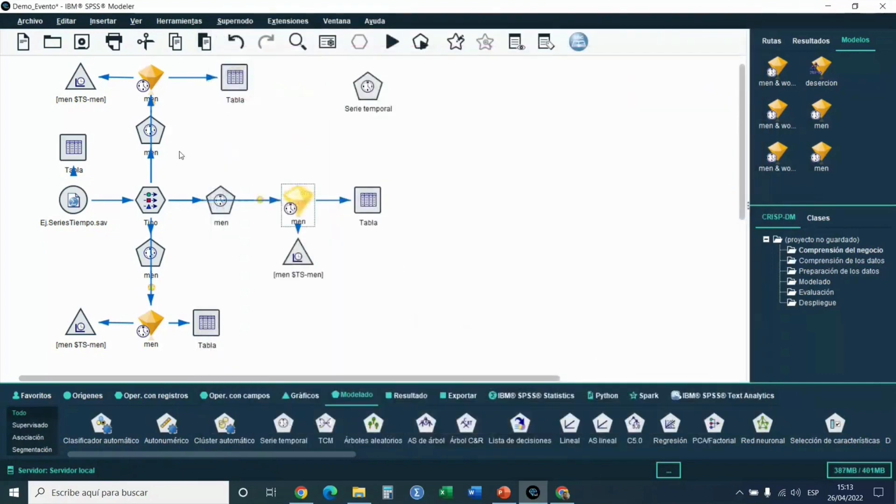
Step: Review the candidate inputs and Modelizador experto build options of the men time series node above Tipo, and run the node
click(160, 135)
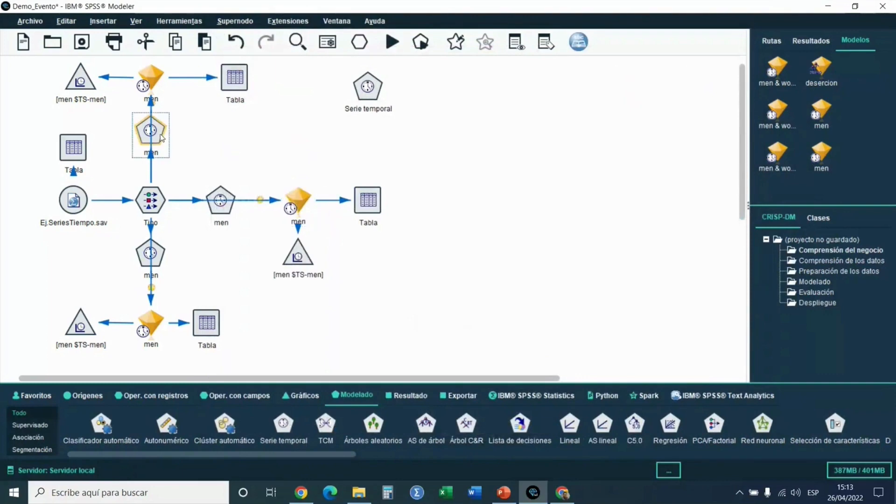
double_click(160, 136)
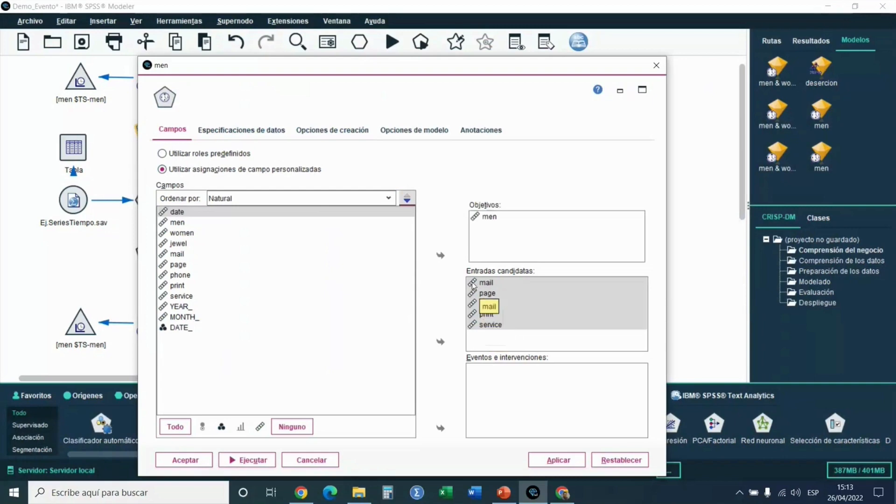
click(329, 131)
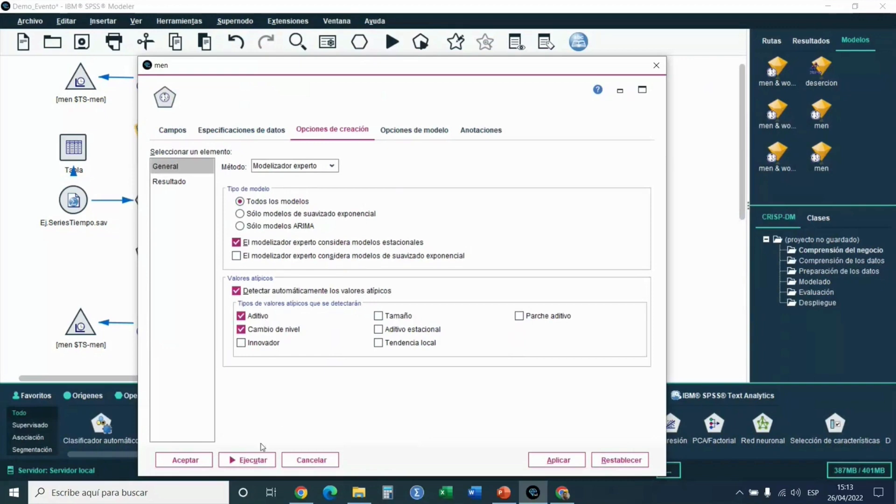
click(244, 459)
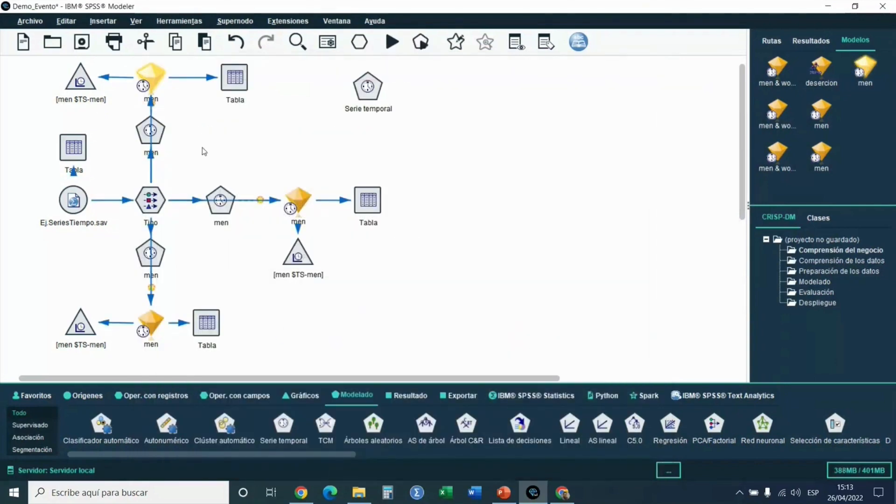
Step: Examine the model information, residual correlograms and parameter estimates of the men nugget above Tipo, and close it
click(155, 82)
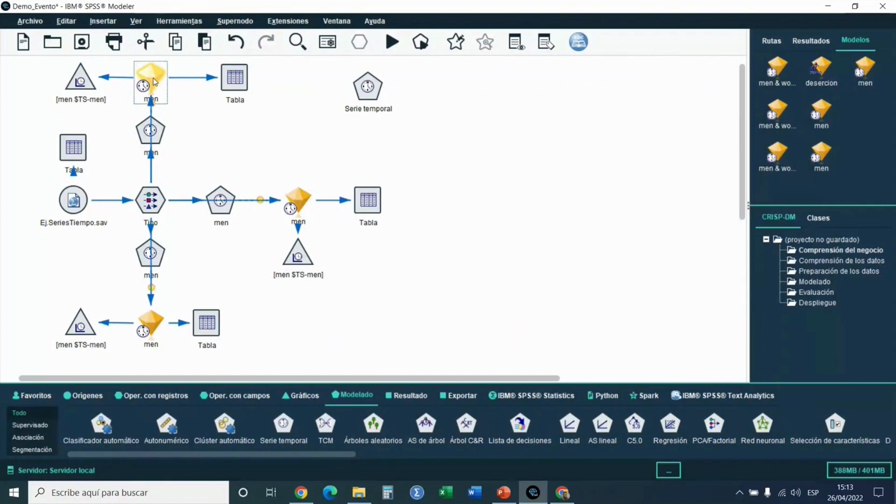
double_click(154, 82)
drag(334, 71, 382, 27)
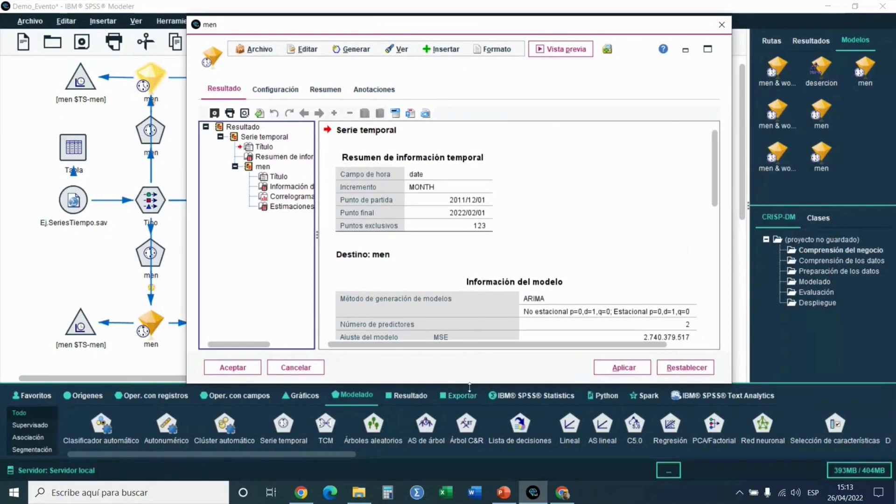
drag(468, 386, 467, 456)
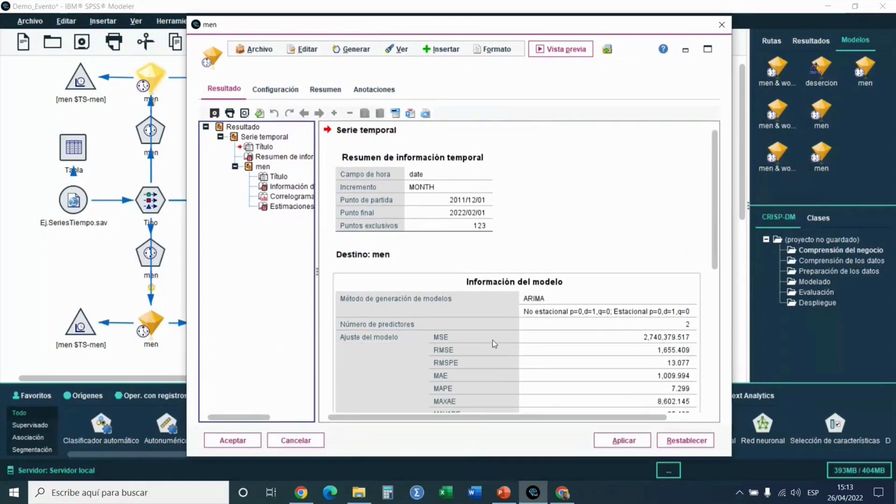
scroll(494, 340, down, 1)
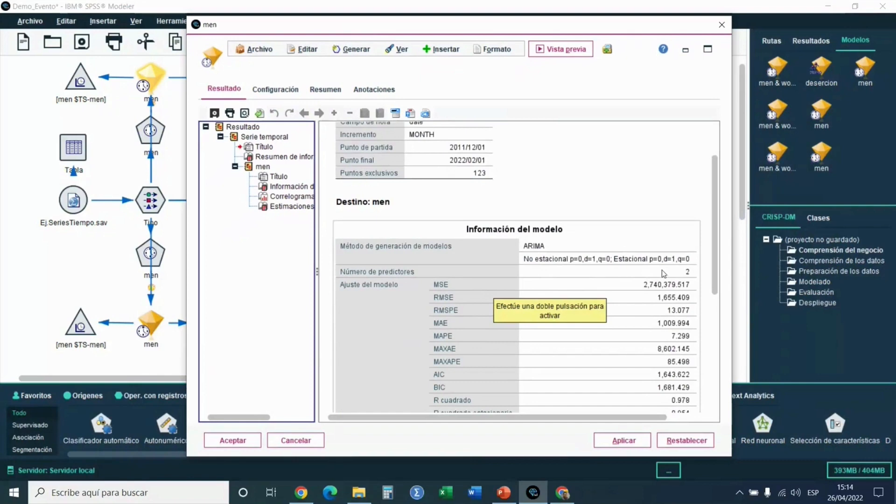
scroll(662, 270, down, 3)
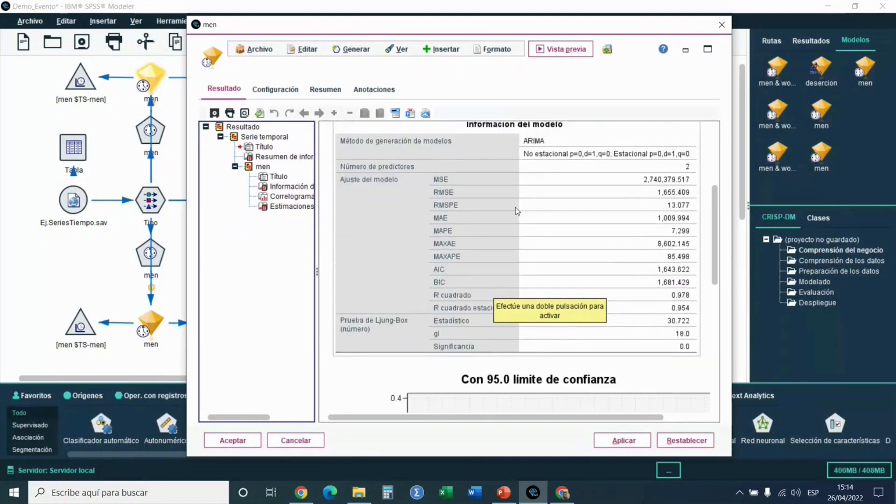
scroll(463, 221, down, 10)
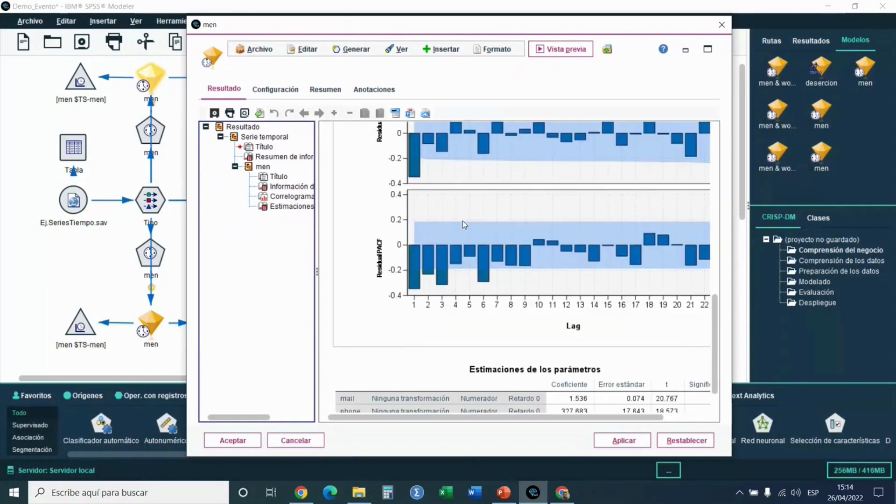
scroll(463, 221, down, 1)
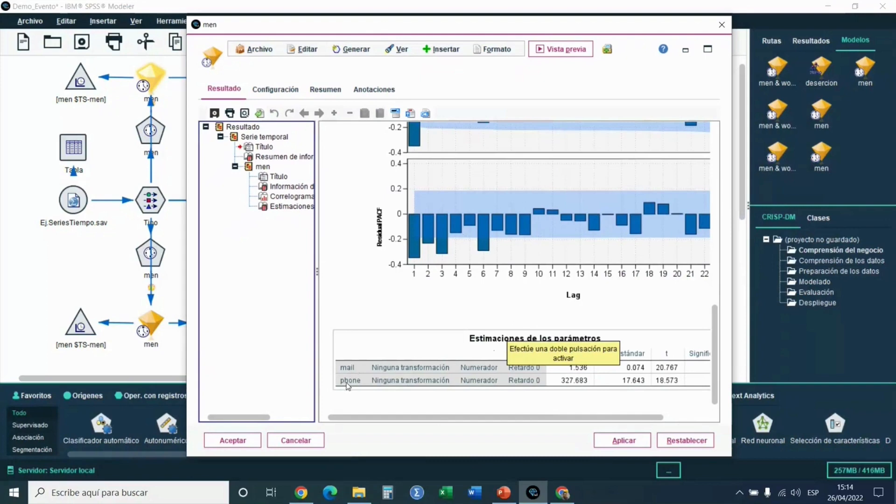
click(243, 441)
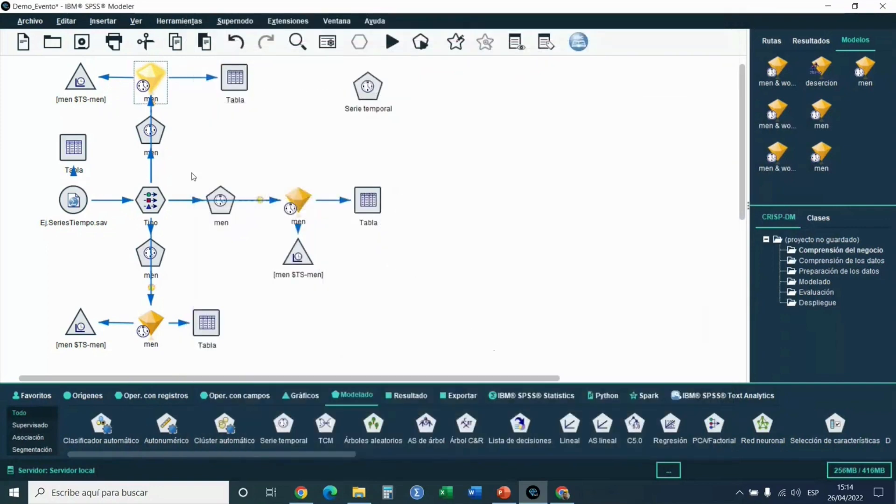
Step: Add another Serie temporal node beside the men node above Tipo and connect Tipo to it
drag(160, 135, 218, 130)
key(ctrl+v)
click(158, 200)
key(F2)
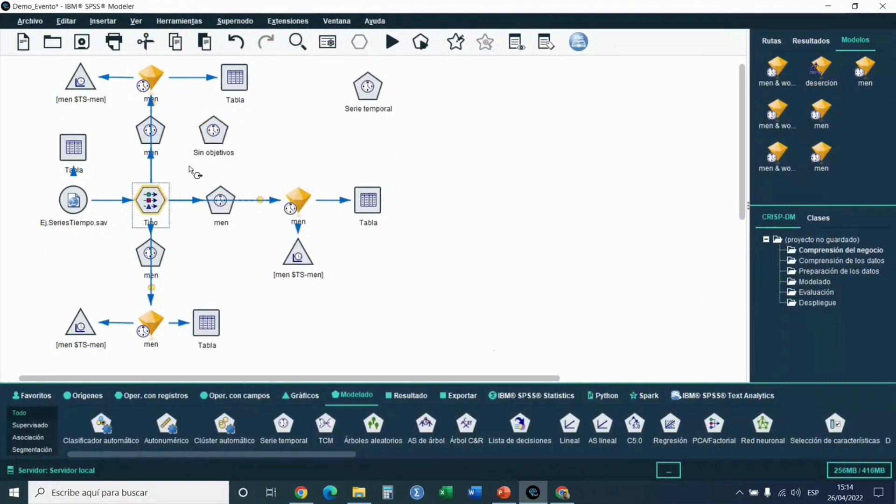
click(213, 136)
Step: Replace the target men with women in the new time series node, keeping the candidate inputs, and run it
double_click(213, 136)
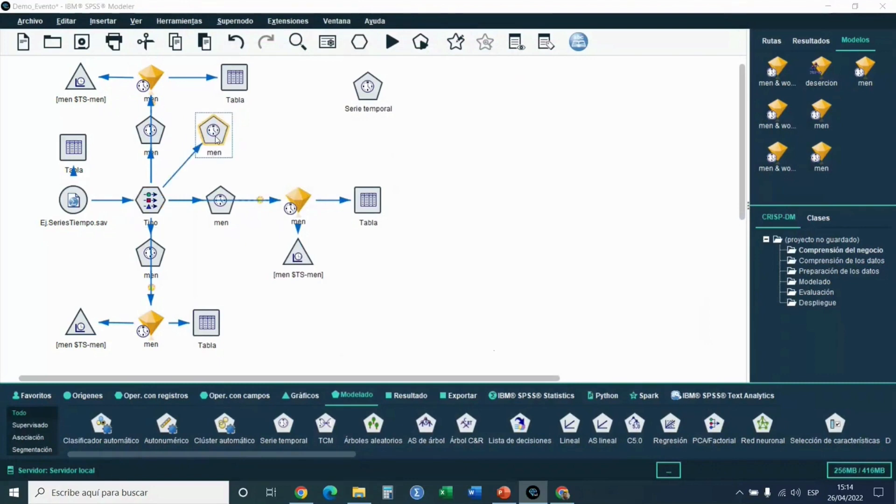
click(553, 162)
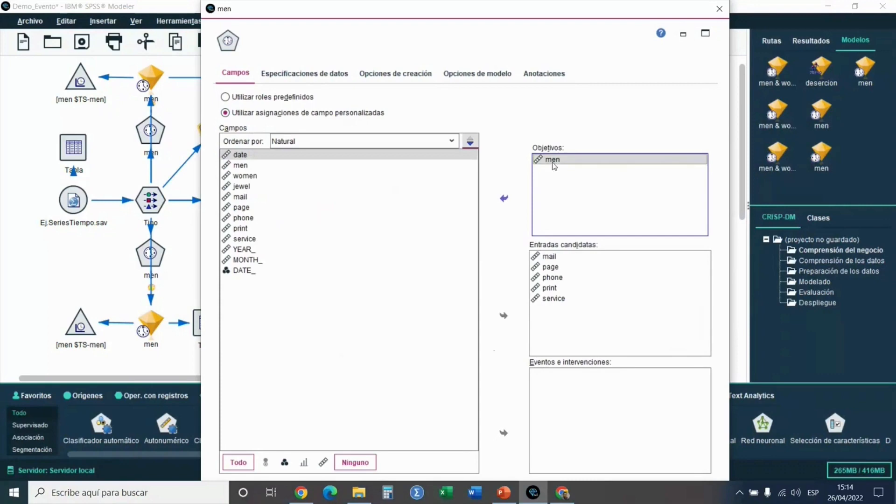
click(504, 198)
click(245, 177)
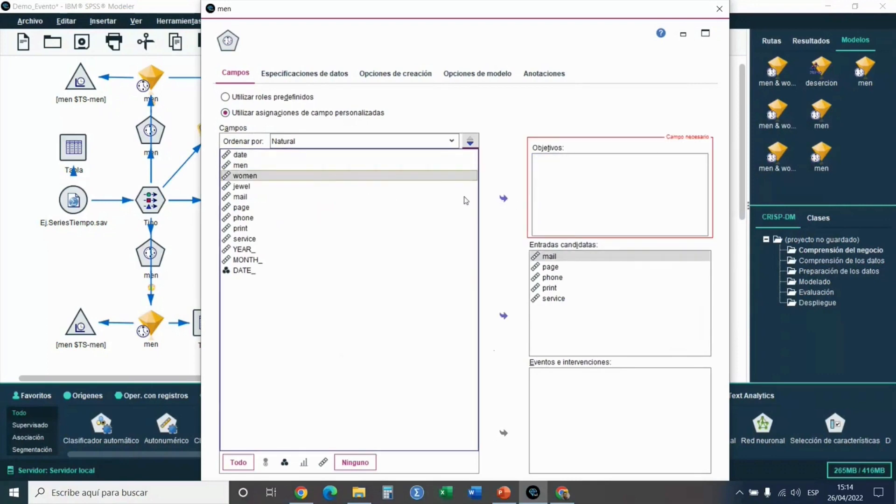
click(504, 199)
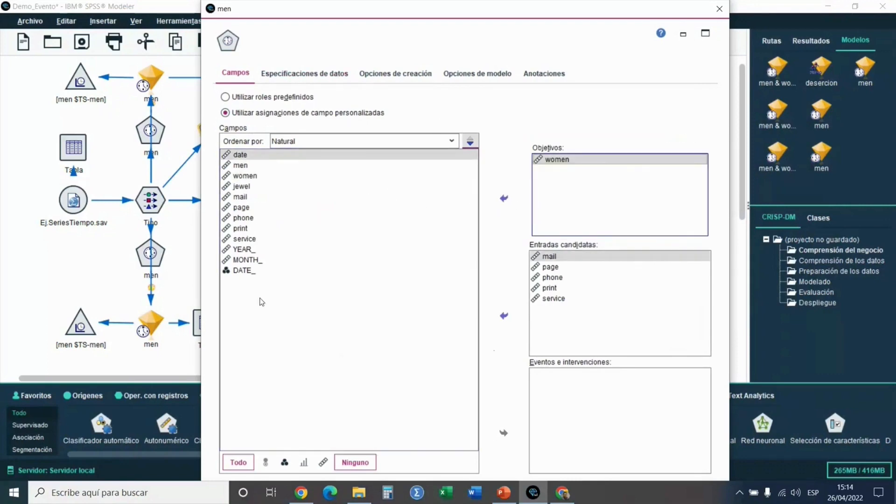
drag(389, 11, 388, 33)
click(309, 461)
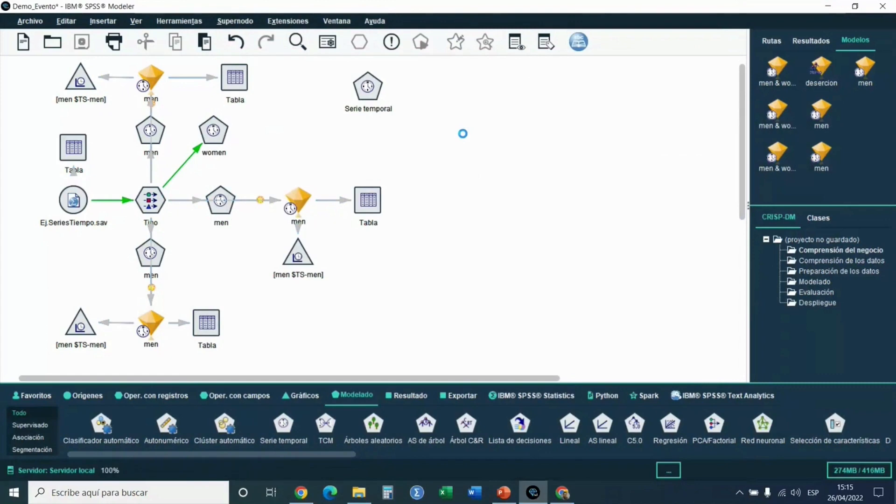
Step: Move the women nugget beside its time series node, and open its results in an enlarged window
drag(216, 199, 271, 129)
double_click(280, 131)
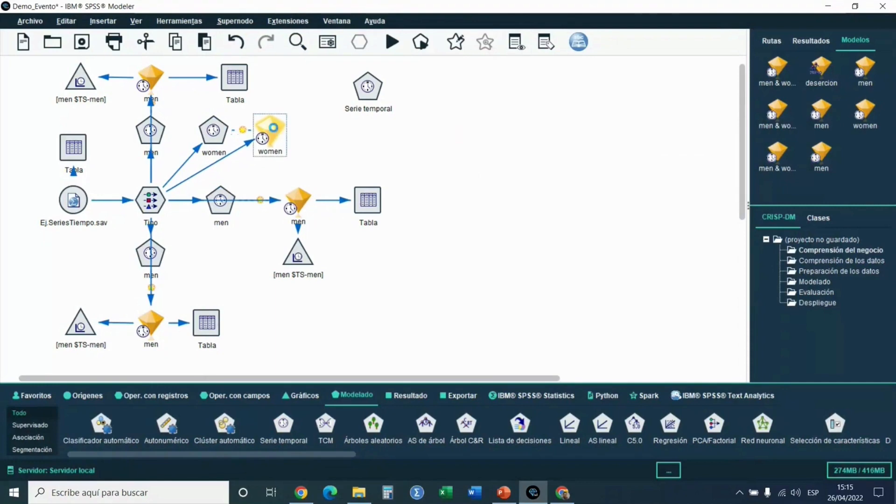
drag(385, 121, 307, 24)
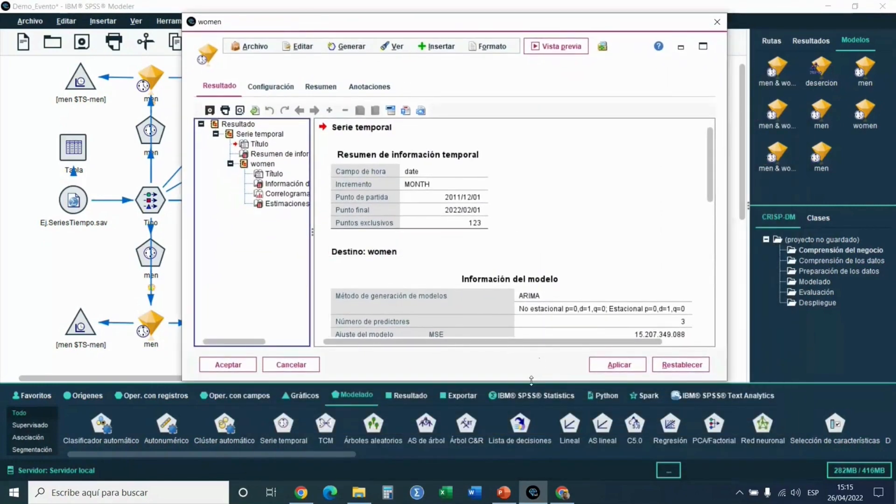
drag(532, 381, 530, 444)
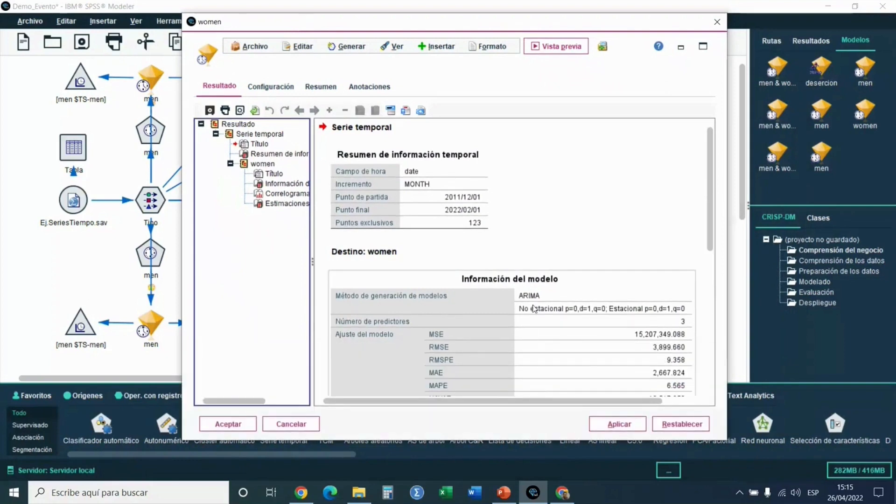
Step: Examine the women model's information, fit statistics, residual ACF and PACF correlograms and parameter estimates, and close the nugget
scroll(536, 302, down, 3)
scroll(533, 289, down, 3)
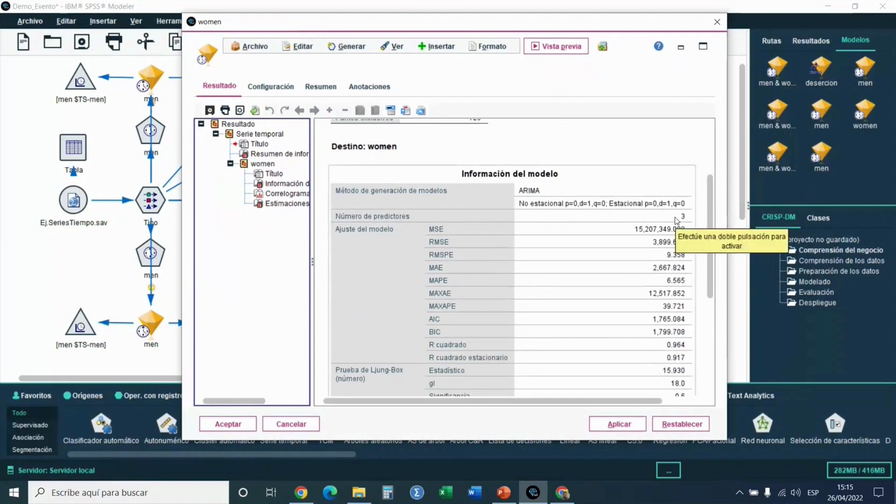
scroll(603, 268, down, 5)
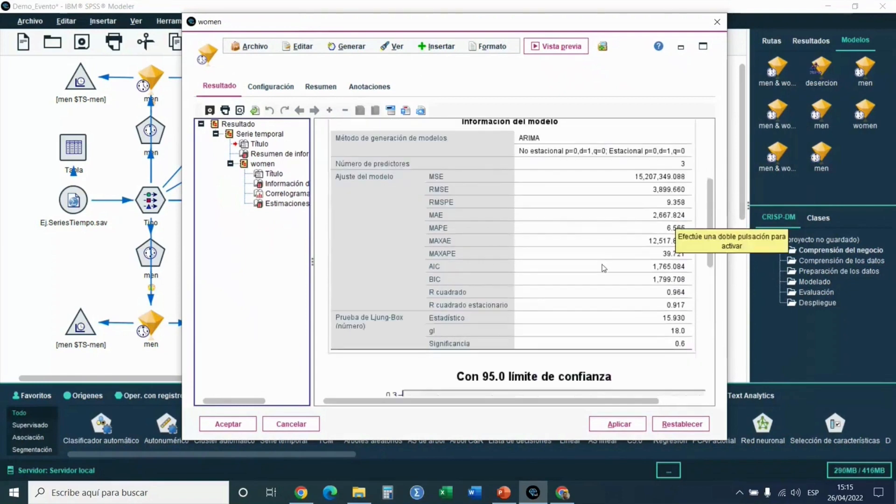
scroll(604, 268, down, 2)
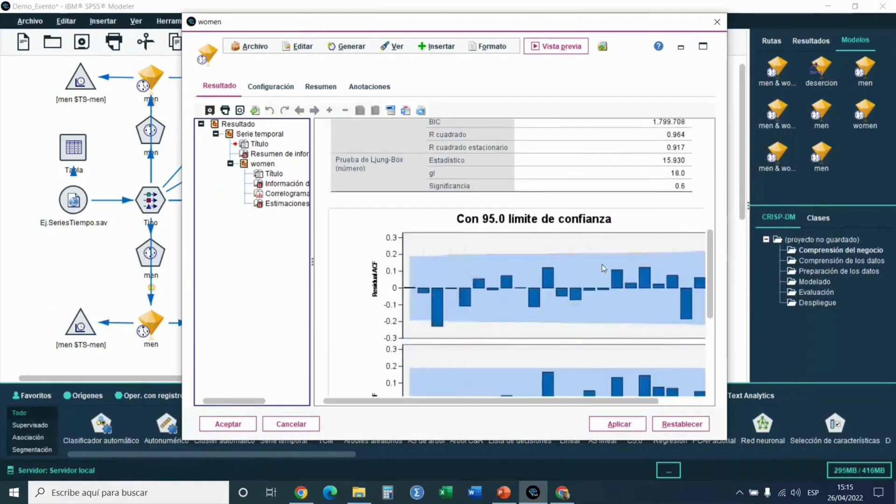
scroll(604, 268, down, 4)
scroll(604, 268, down, 4)
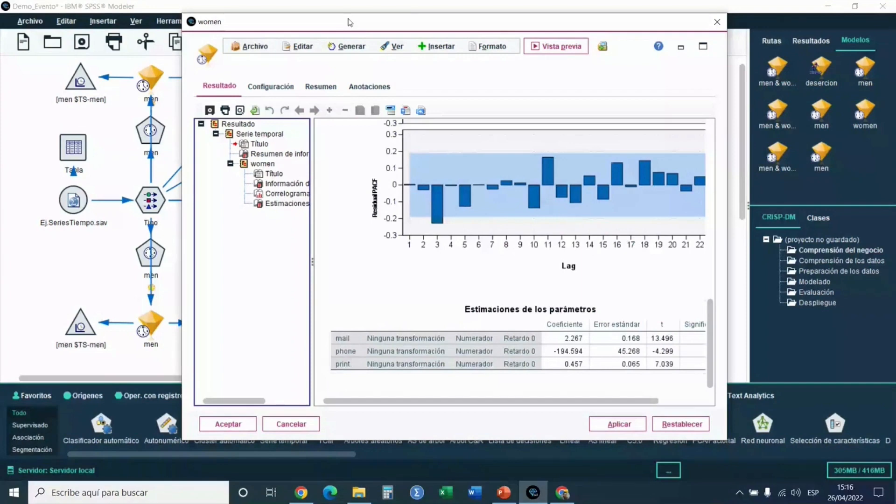
drag(350, 22, 559, 68)
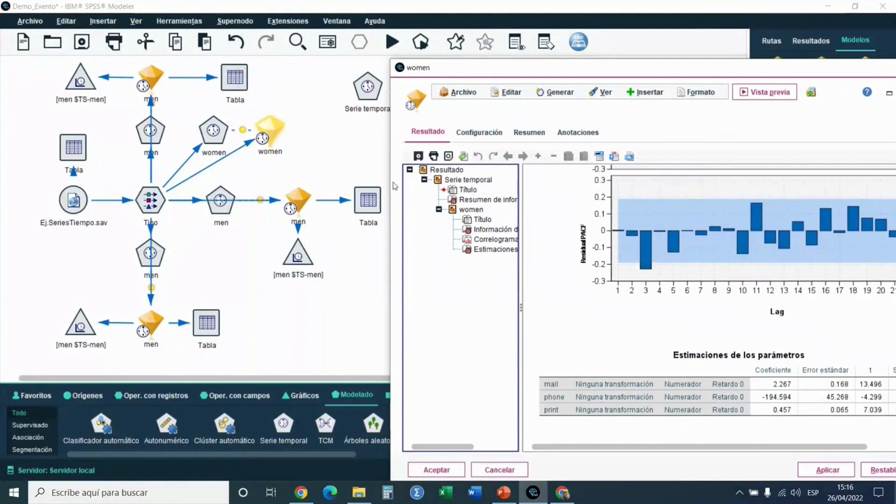
click(436, 470)
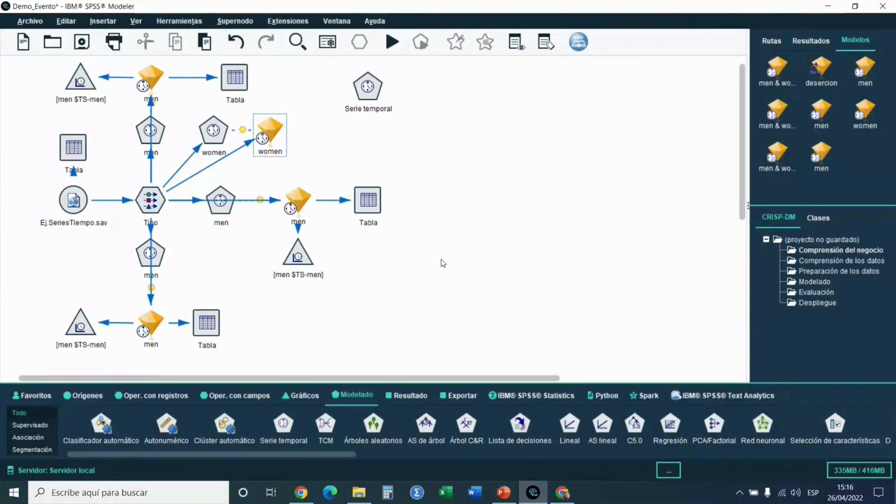
Step: Move the women nugget farther from its time series node, aligning it above the men nugget
drag(281, 139, 304, 144)
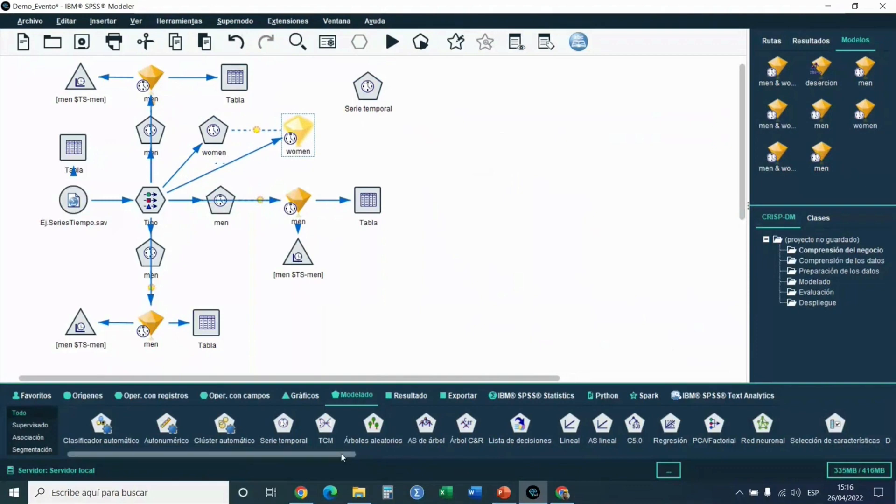
mouse_move(343, 458)
mouse_down()
mouse_move(405, 455)
mouse_move(338, 457)
mouse_up()
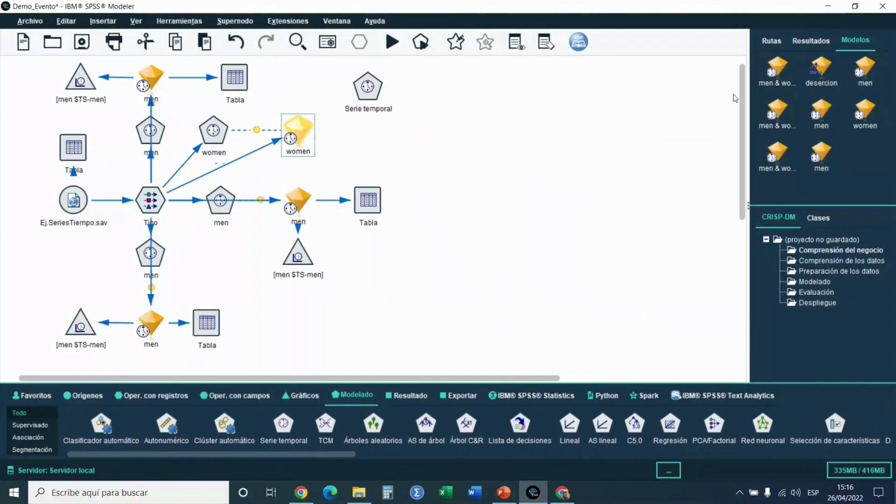